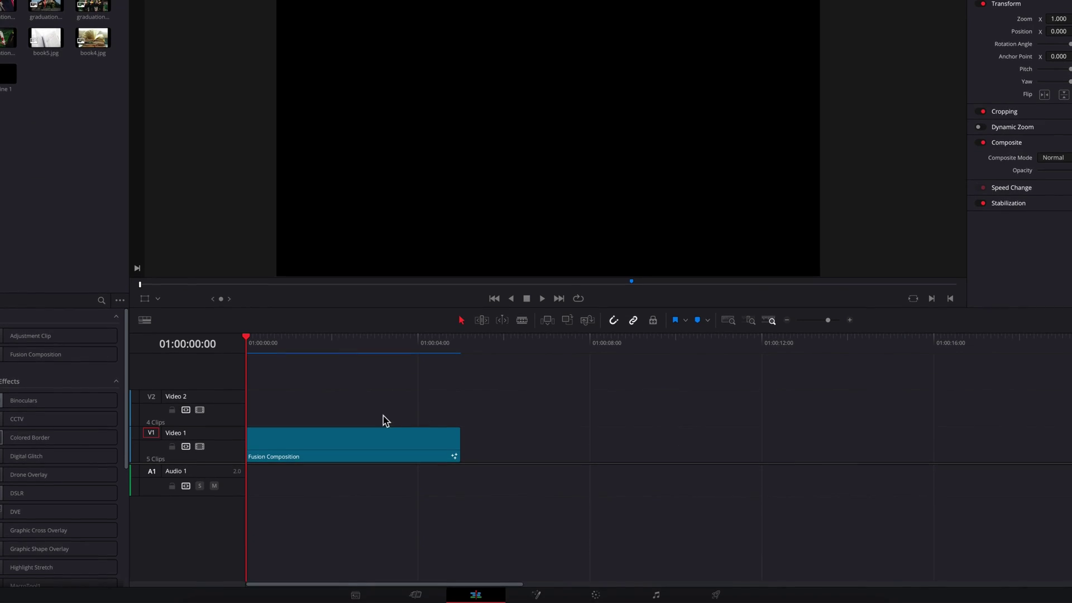
- Open the timeline's Fusion Composition on the Fusion page and connect a new Background node to MediaOut1
left_click(537, 594)
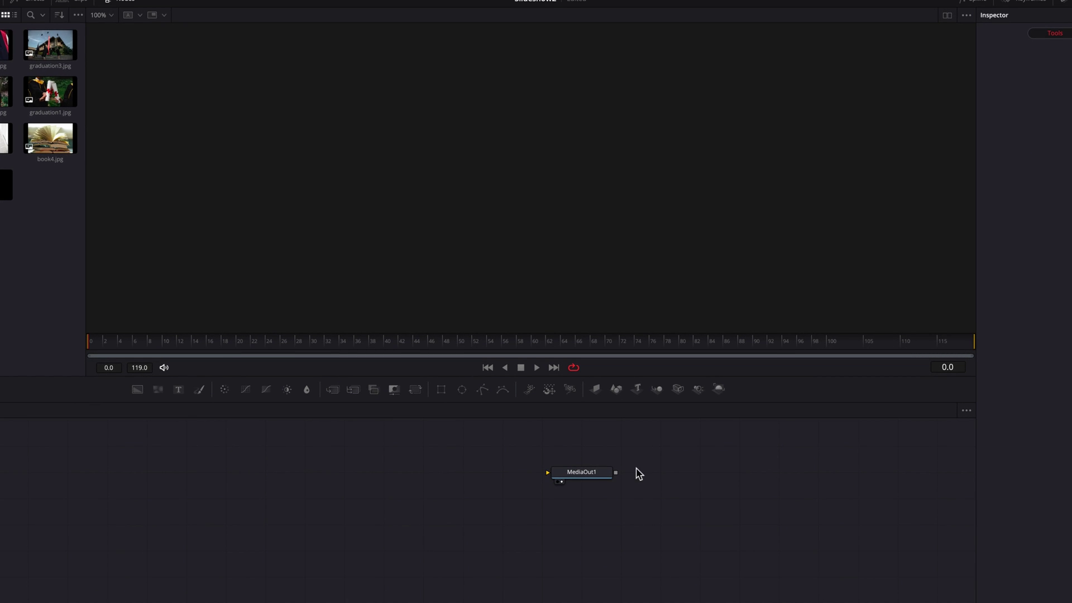
left_click_drag(138, 389, 509, 472)
left_click_drag(511, 472, 548, 473)
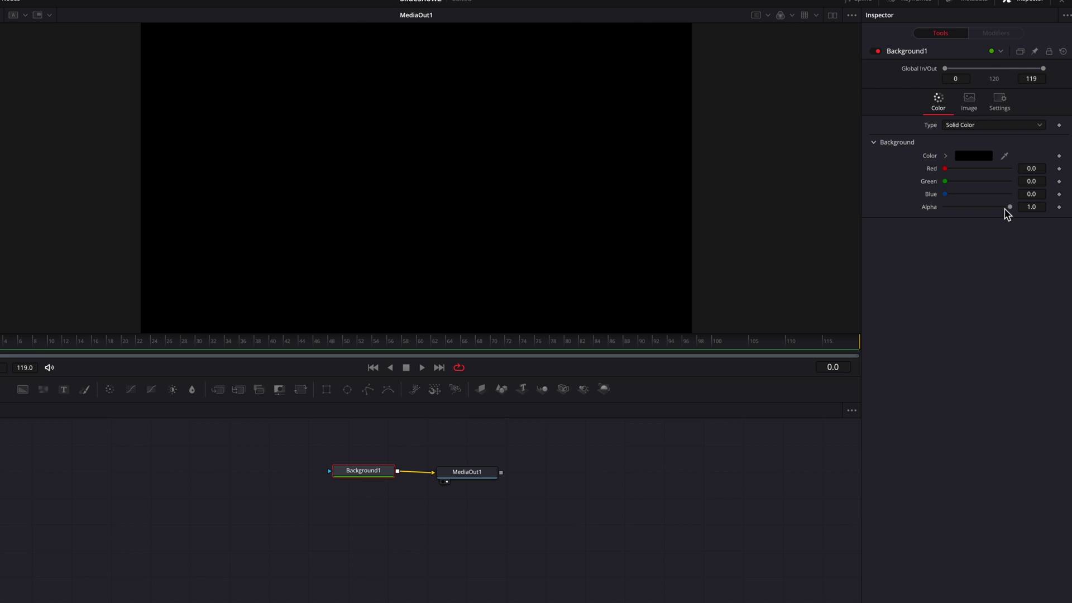
- Set the Background node's Alpha to 0 and merge book5.jpg over it
left_click_drag(1013, 207, 915, 208)
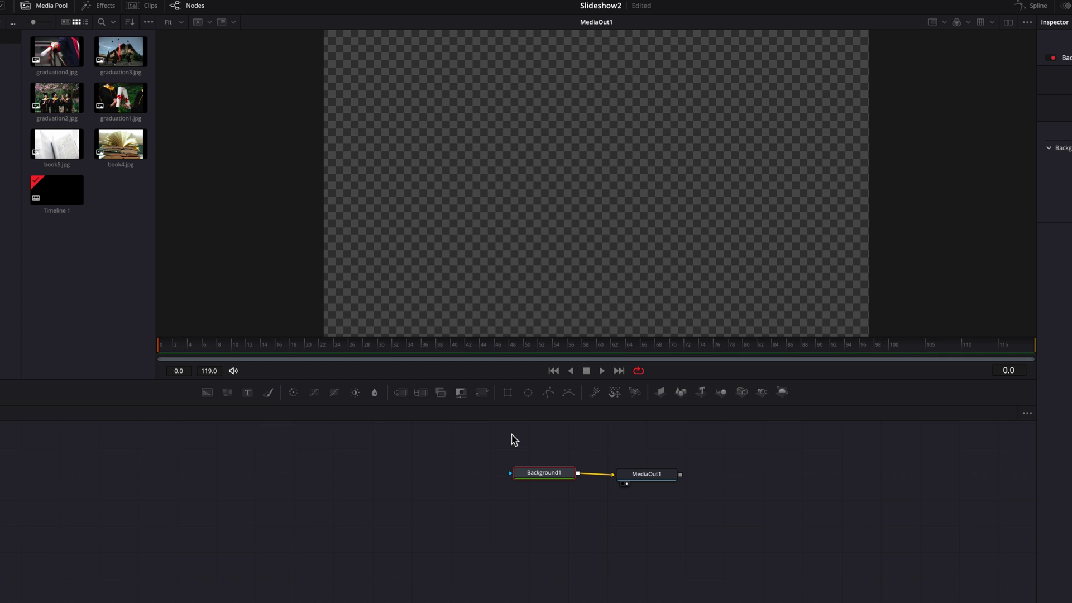
left_click_drag(57, 146, 581, 476)
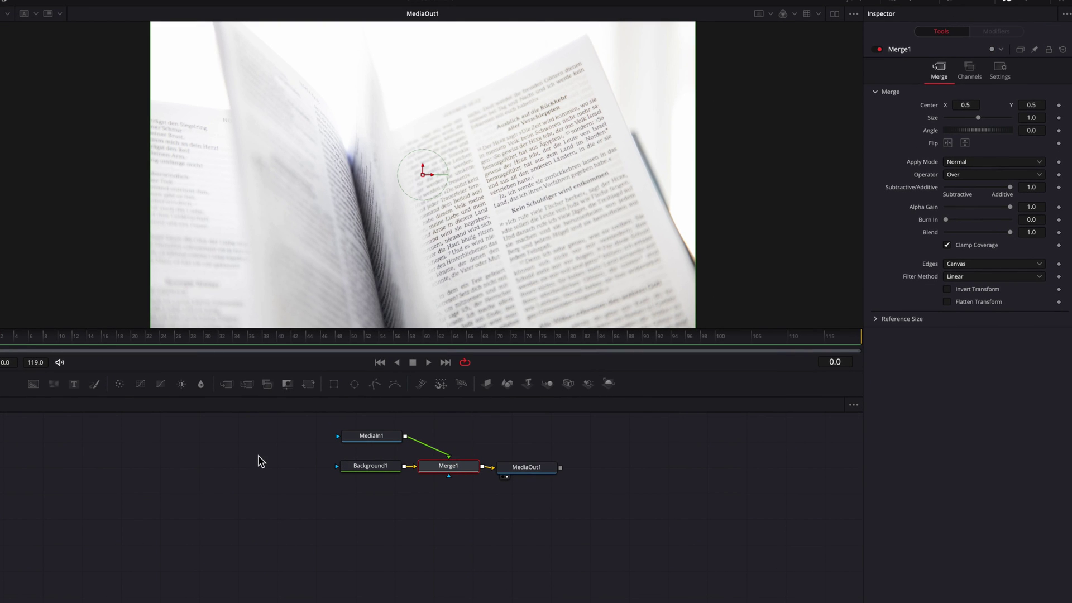
- Add and view a FastNoise node, colored by a Radial gradient from about X 0.54, Y 0.50 to about X 0.99, Y 0.50
left_click_drag(54, 384, 224, 451)
key("1")
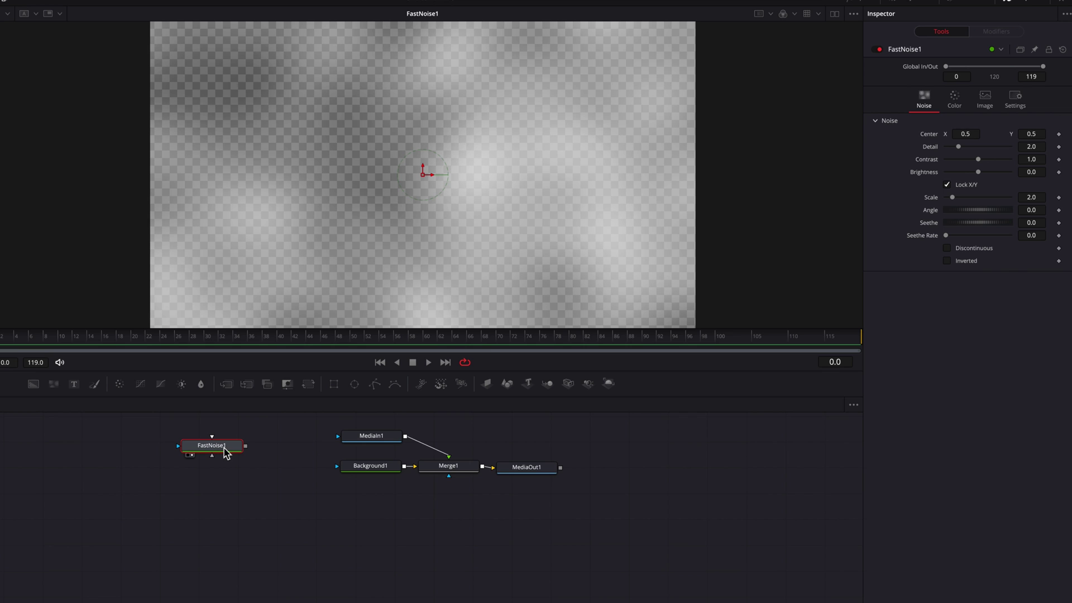
left_click(965, 96)
left_click(1024, 123)
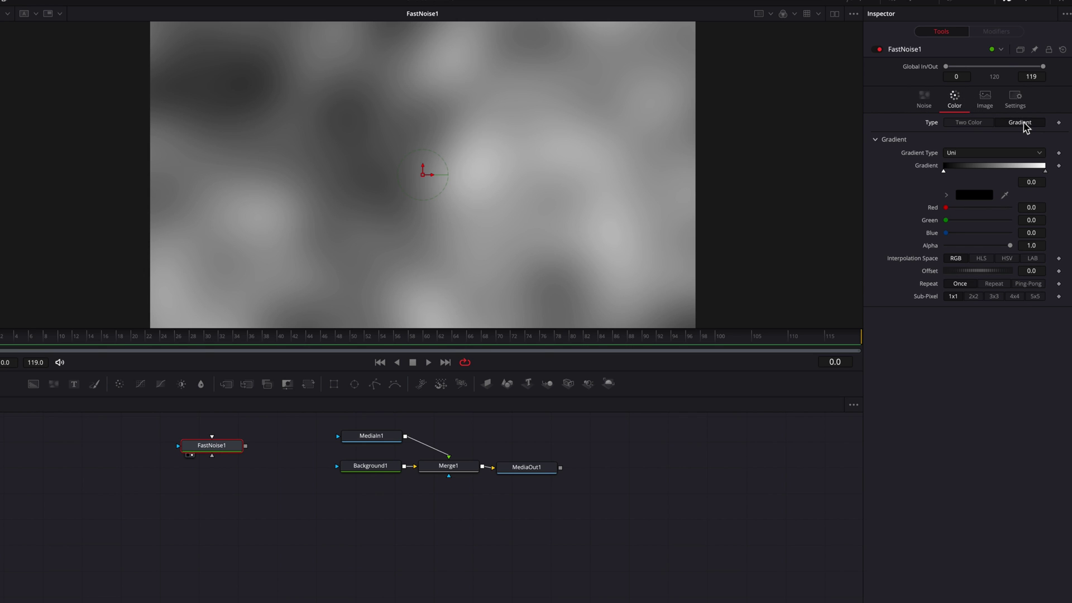
left_click(1017, 157)
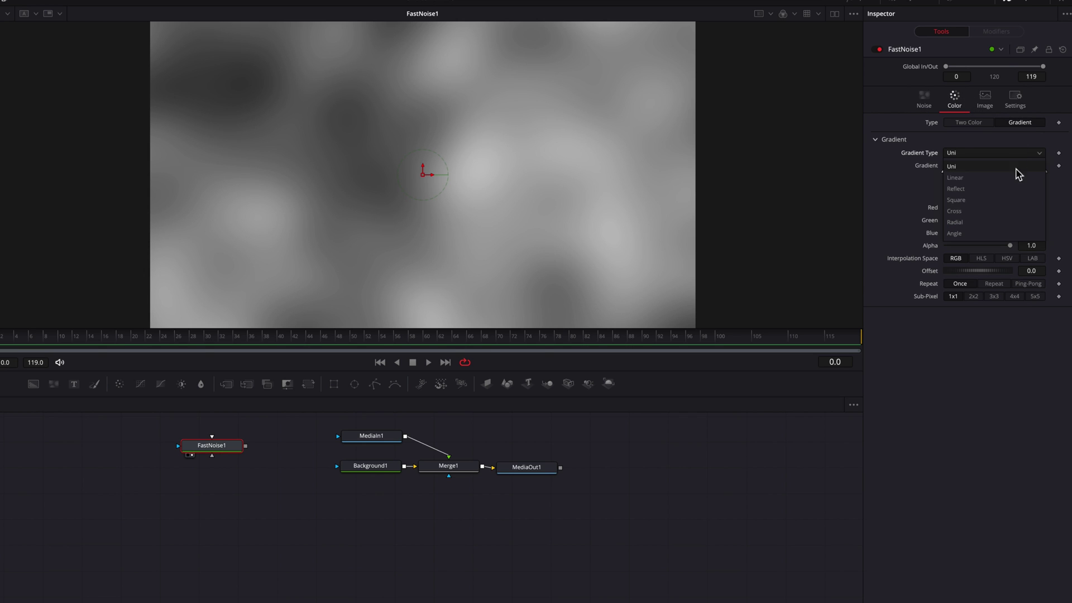
left_click(1011, 223)
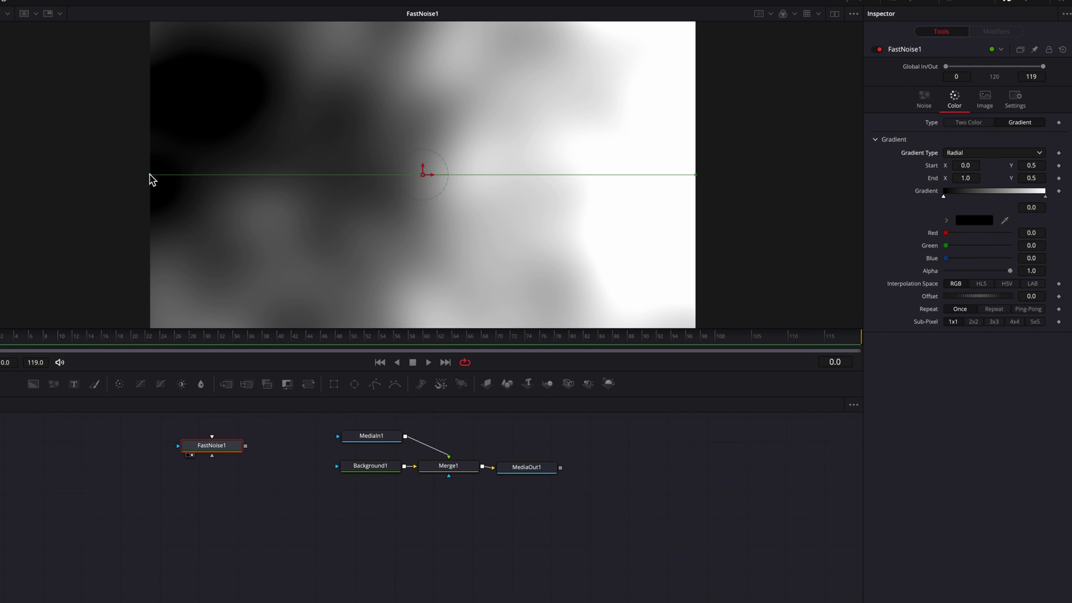
left_click_drag(149, 176, 445, 177)
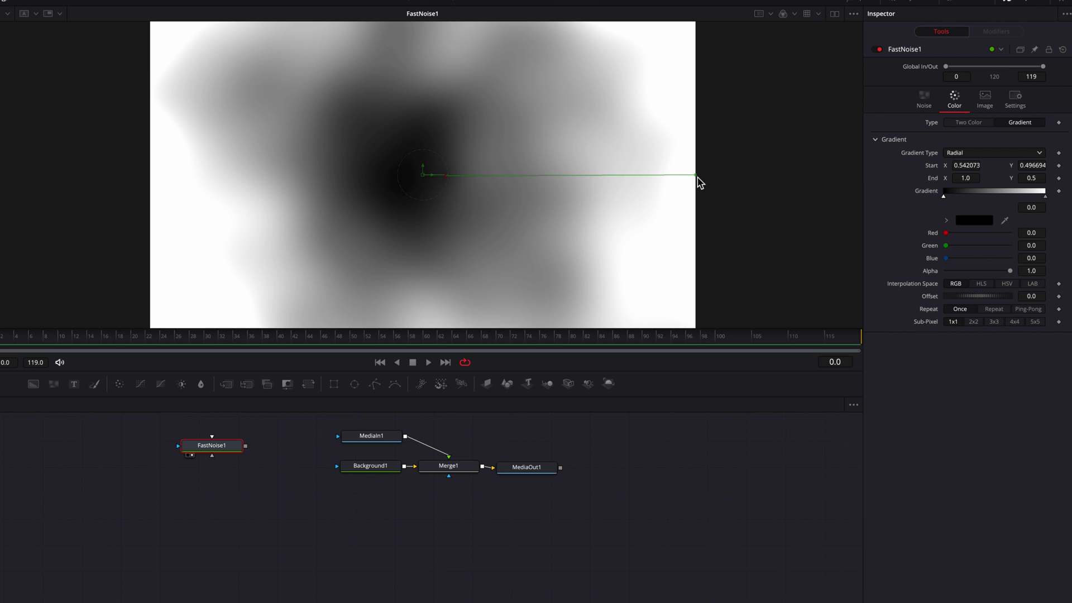
mouse_move(695, 177)
left_mouse_down()
mouse_move(479, 182)
mouse_move(690, 176)
left_mouse_up()
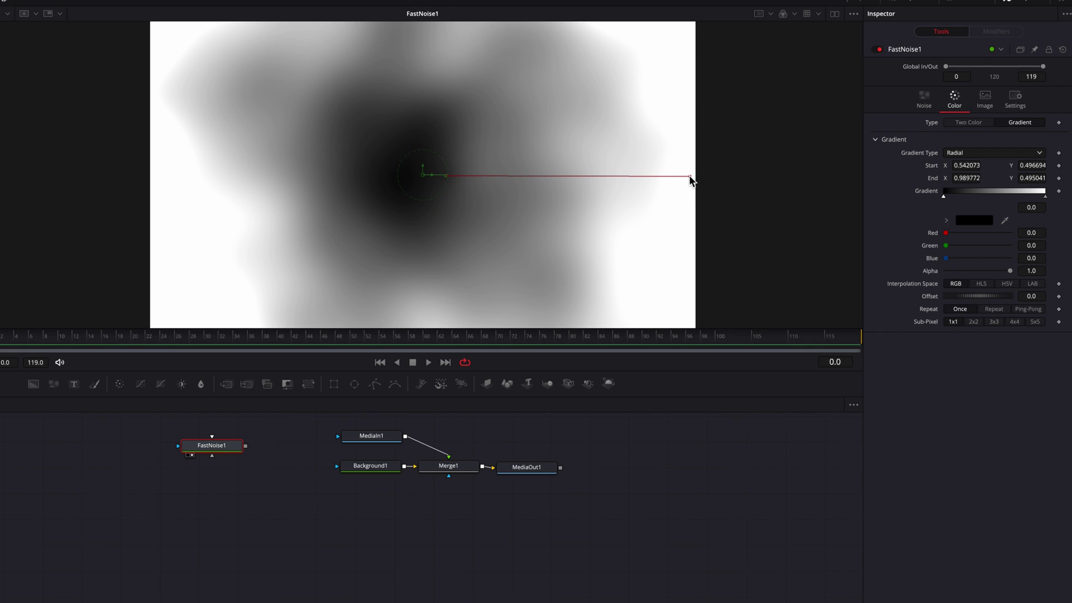
- Set FastNoise1's noise to Detail 10, Contrast 12.9, Brightness -0.06 and Center X 0.533
left_click(928, 101)
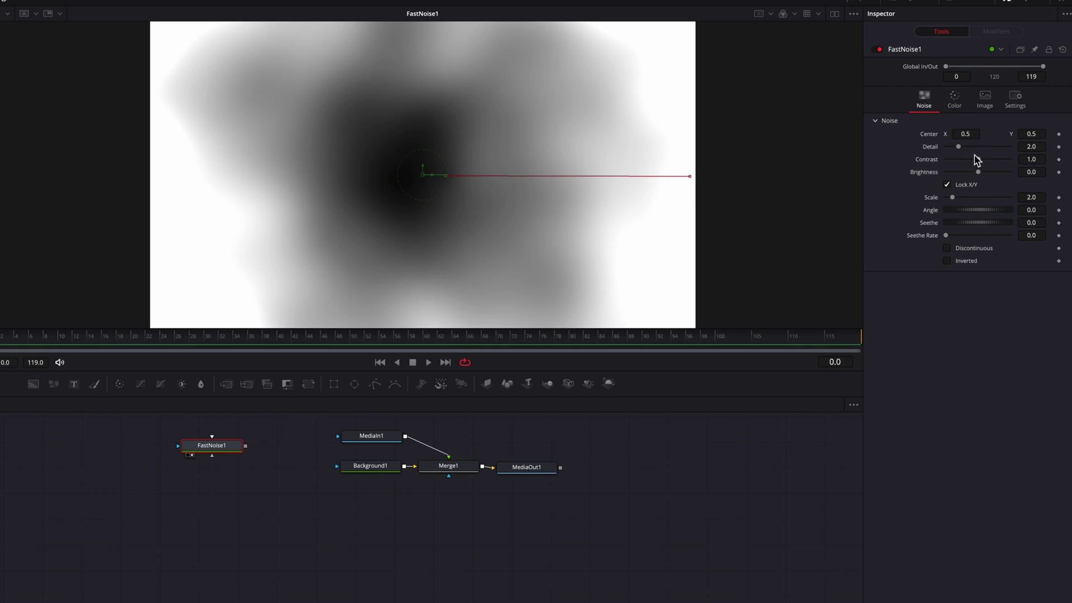
left_click_drag(958, 147, 978, 173)
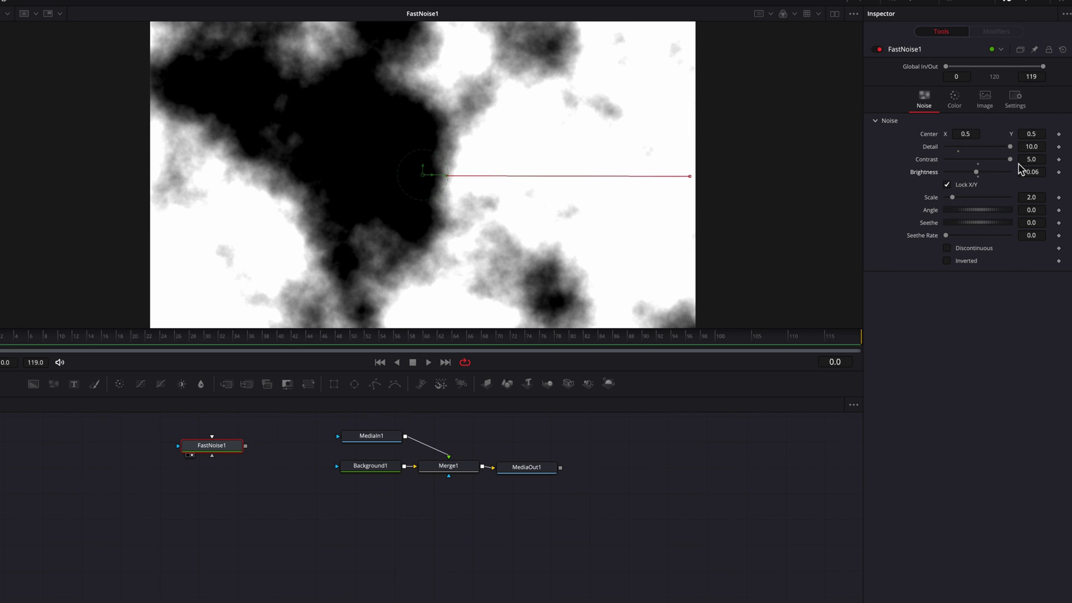
left_click(1044, 161)
type("10")
key("Tab")
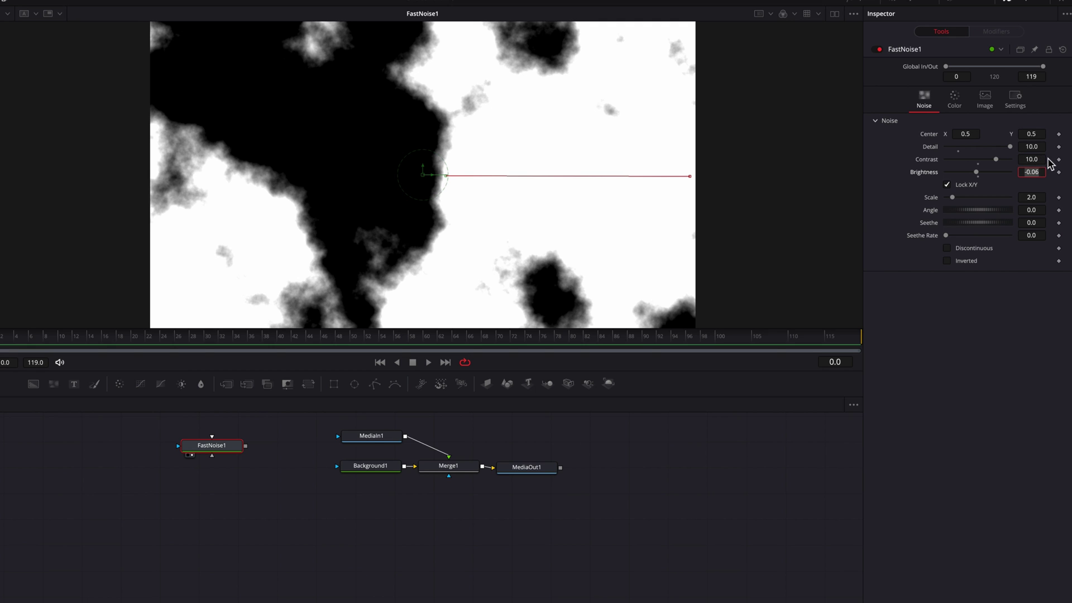
left_click_drag(999, 160, 1007, 166)
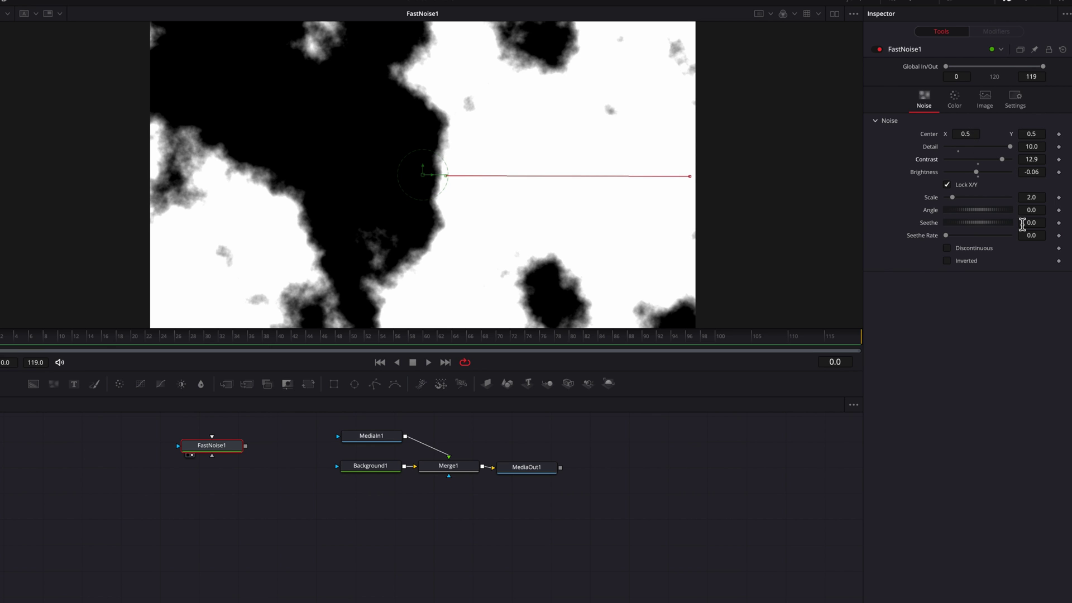
left_click_drag(968, 139, 986, 140)
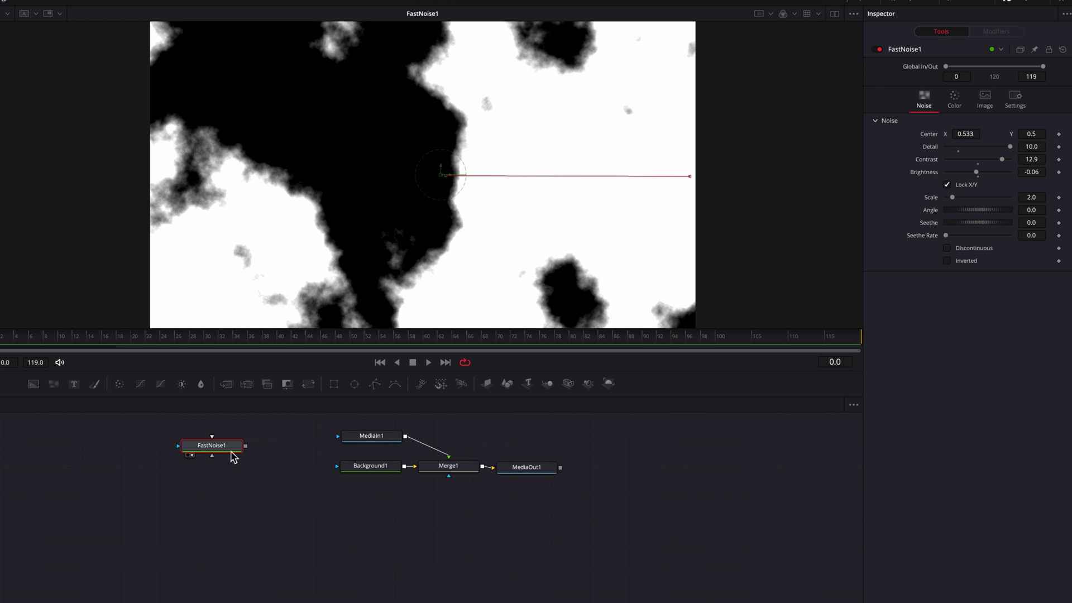
- Keyframe the FastNoise1 gradient's End position at frames 0 and 119, and return to frame 0
left_click(952, 103)
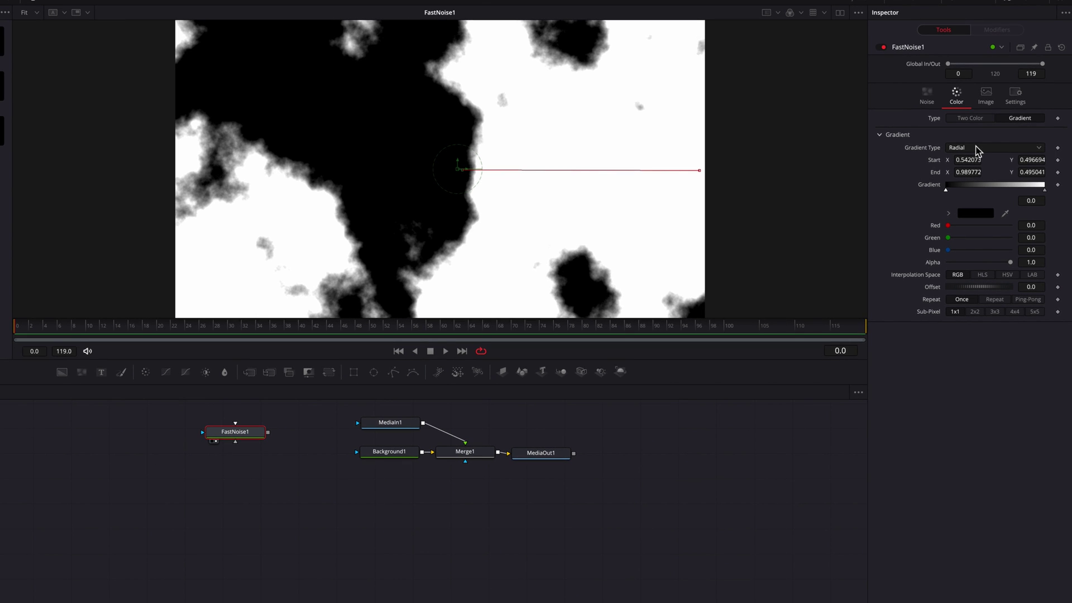
left_click(1057, 172)
left_click(857, 328)
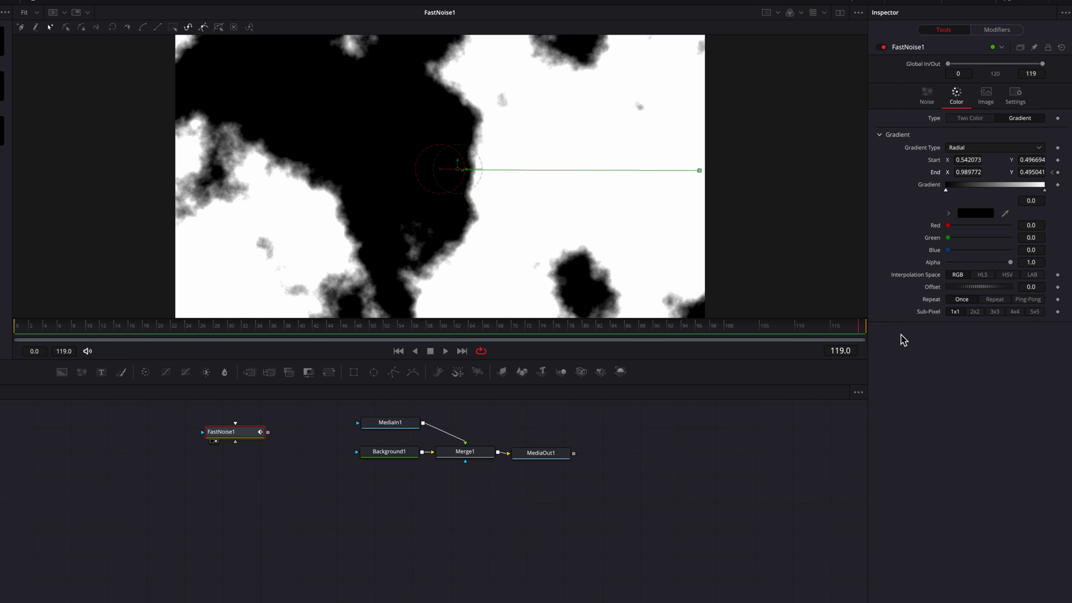
left_click(1053, 173)
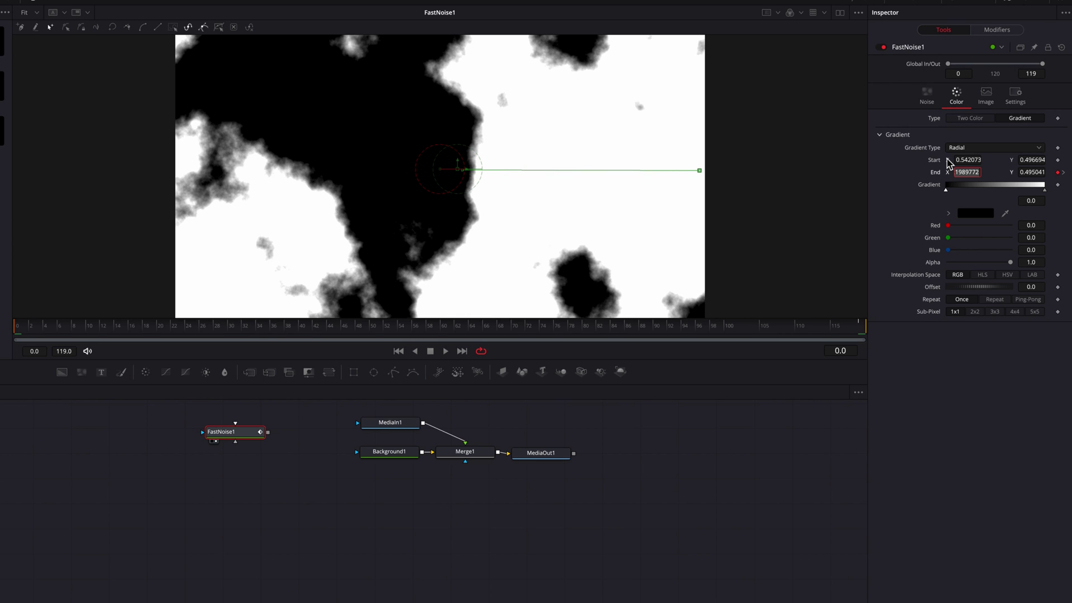
- At frame 0, set the FastNoise1 gradient's End to X 0.542073 and Y 0.496241
left_click(972, 163)
double_click(969, 175)
type("0.542073")
left_click(759, 480)
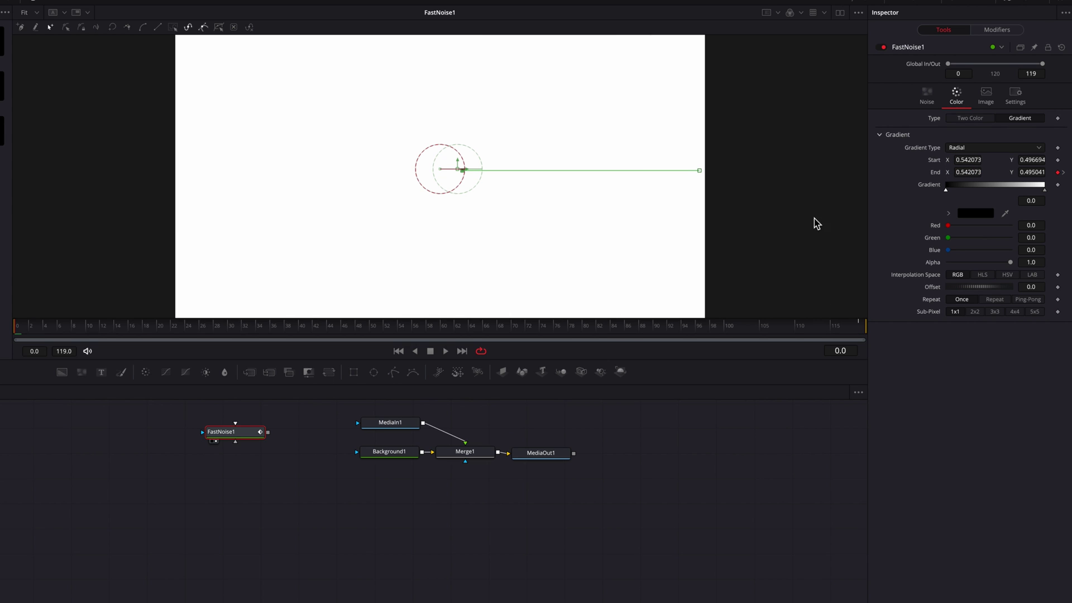
left_click(749, 505)
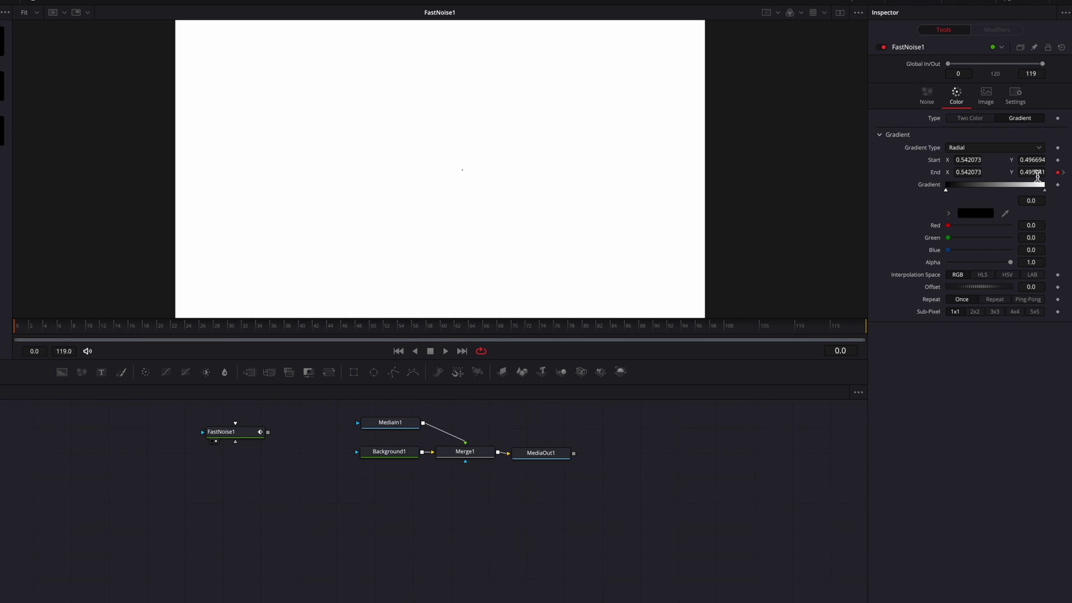
left_click(1036, 175)
key("Return")
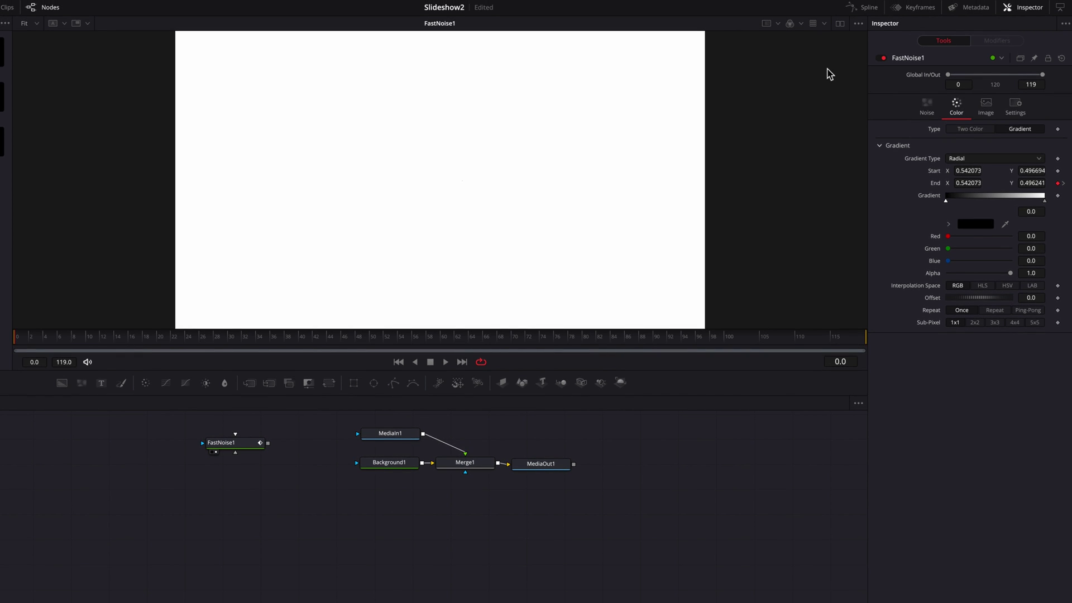
- In the Spline editor, shape the gradient End's displacement curve into a fast start and slow finish, and preview the animation
left_click(866, 8)
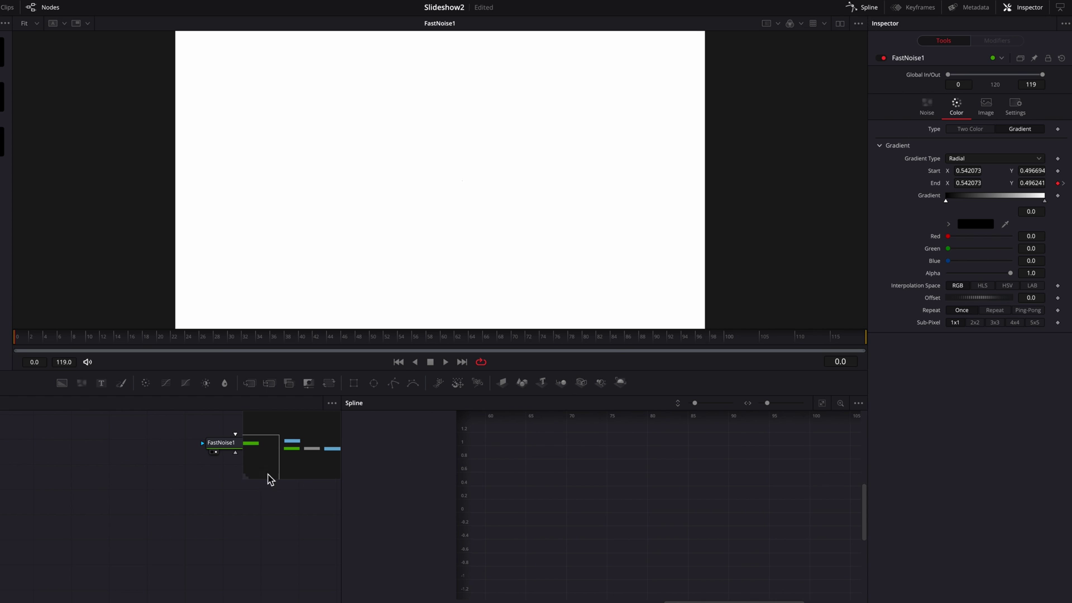
left_click(226, 443)
left_click(381, 444)
left_click(822, 403)
left_click_drag(614, 584, 545, 452)
left_click_drag(724, 438, 591, 440)
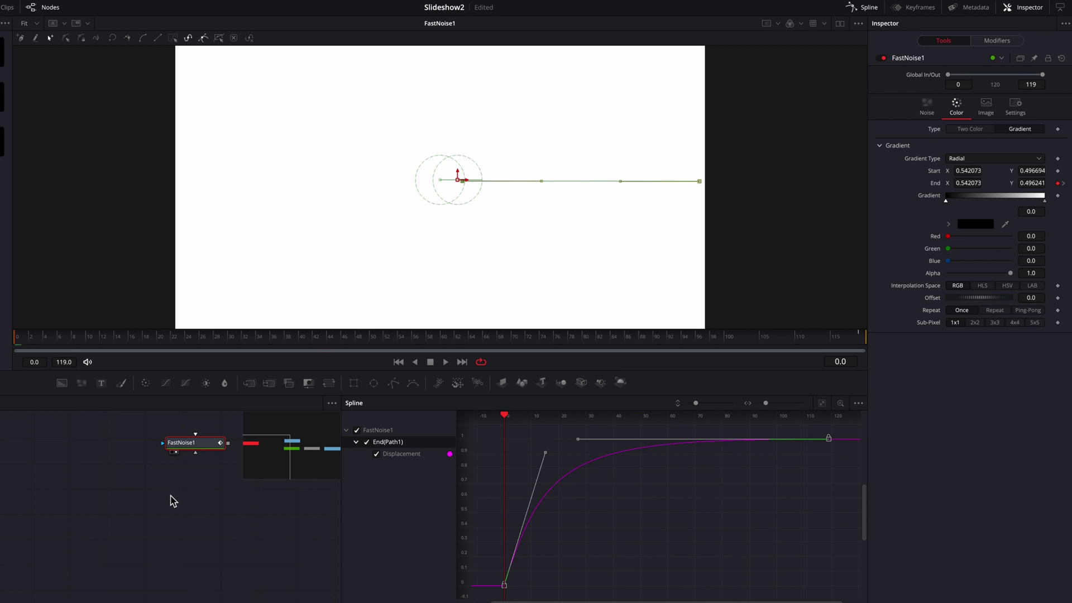
key("space")
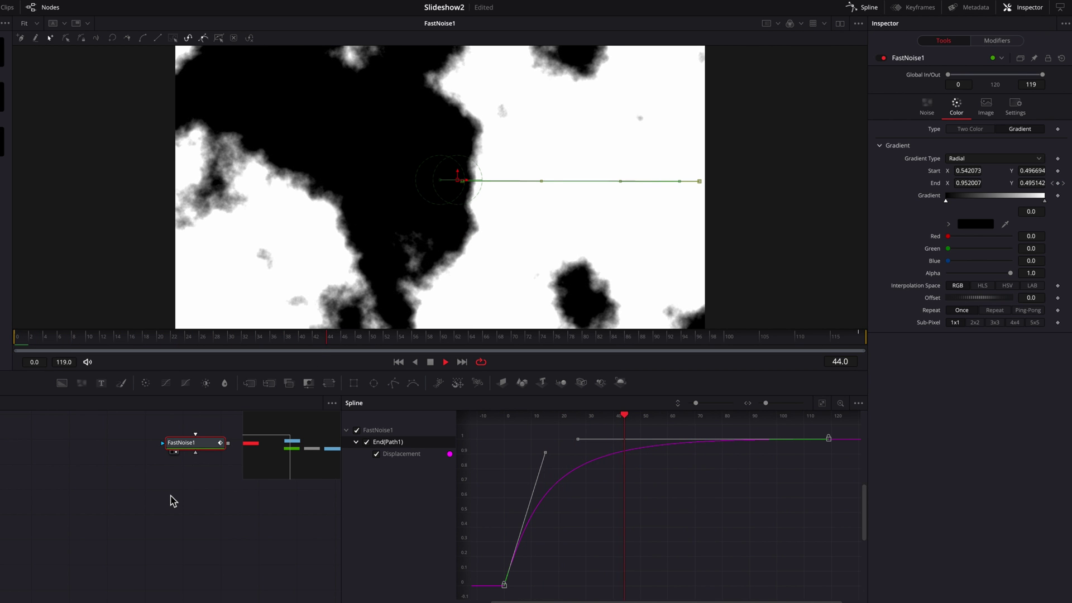
key("space")
- Set FastNoise1's Seethe to 0.02 and Seethe Rate to 0.0024, preview from the first frame, and close the Spline editor
left_click(925, 109)
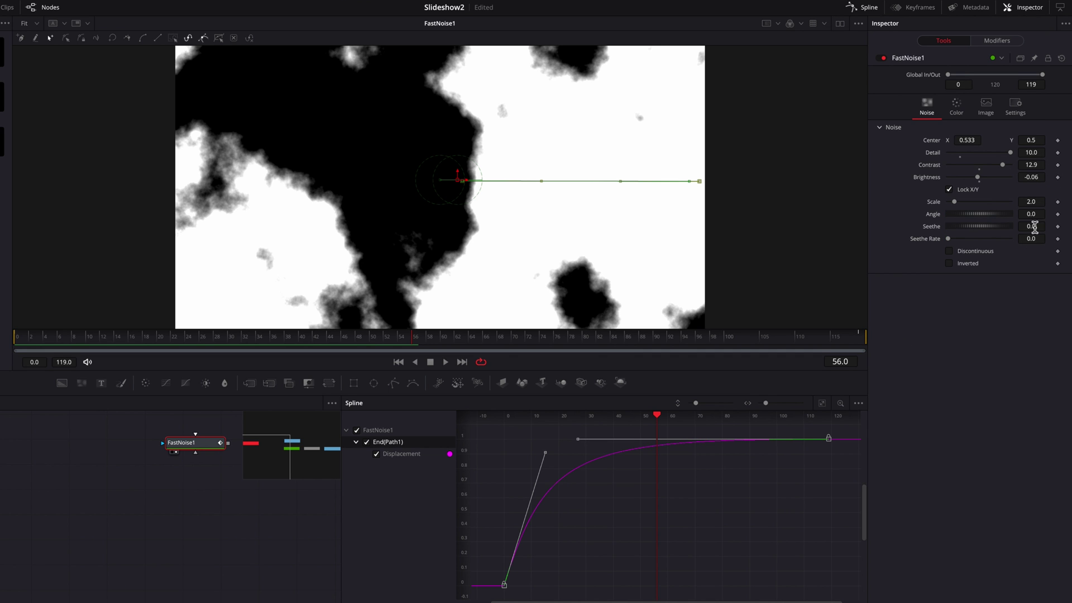
mouse_move(1033, 226)
left_mouse_down()
mouse_move(1045, 226)
mouse_move(1036, 239)
left_mouse_up()
left_click_drag(43, 341, 15, 340)
key("space")
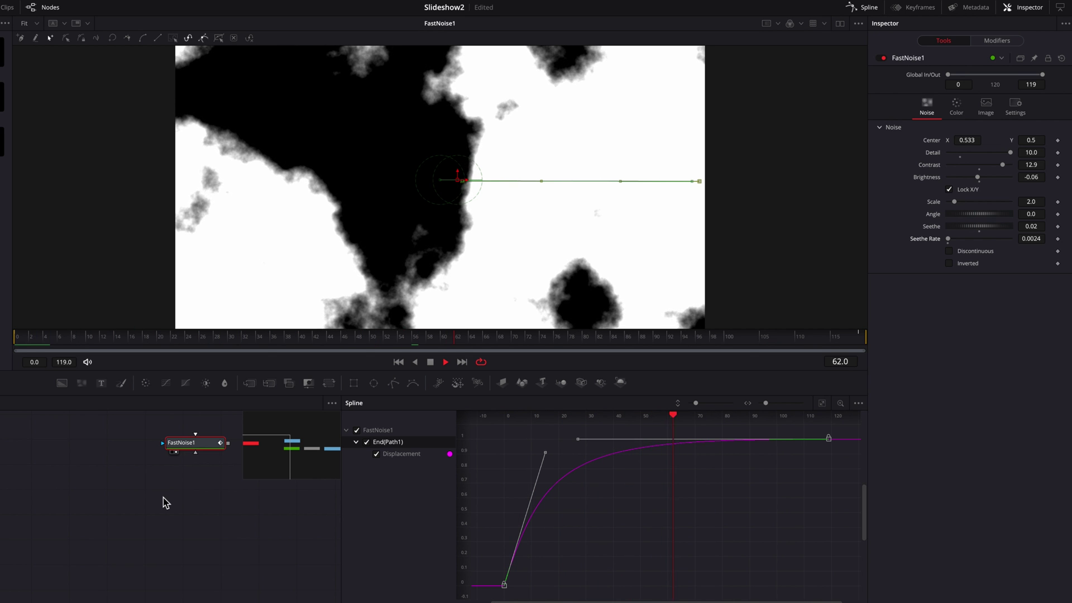
key("space")
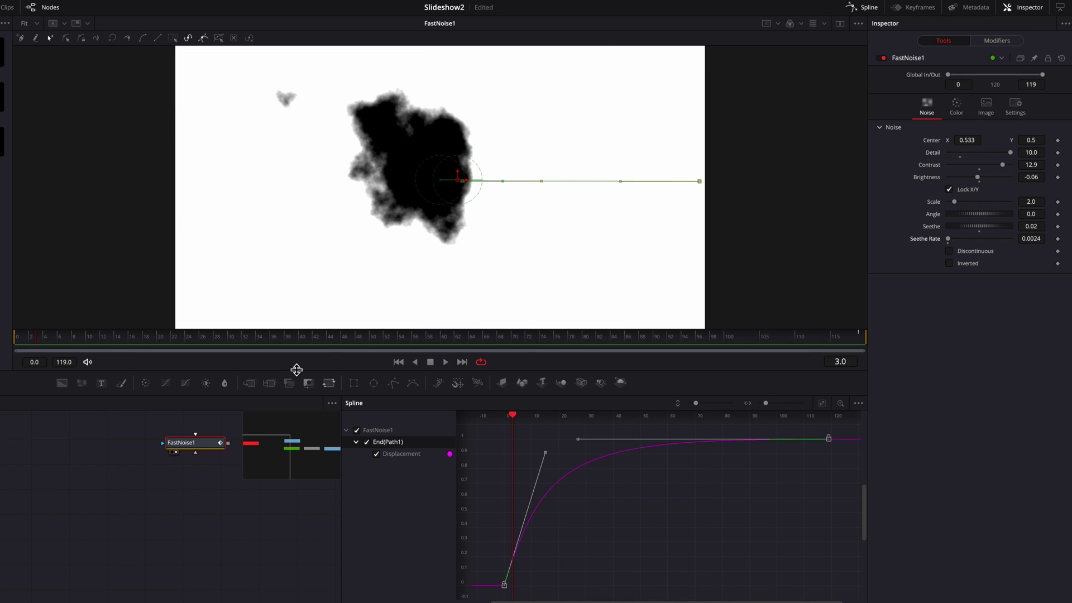
left_click(867, 7)
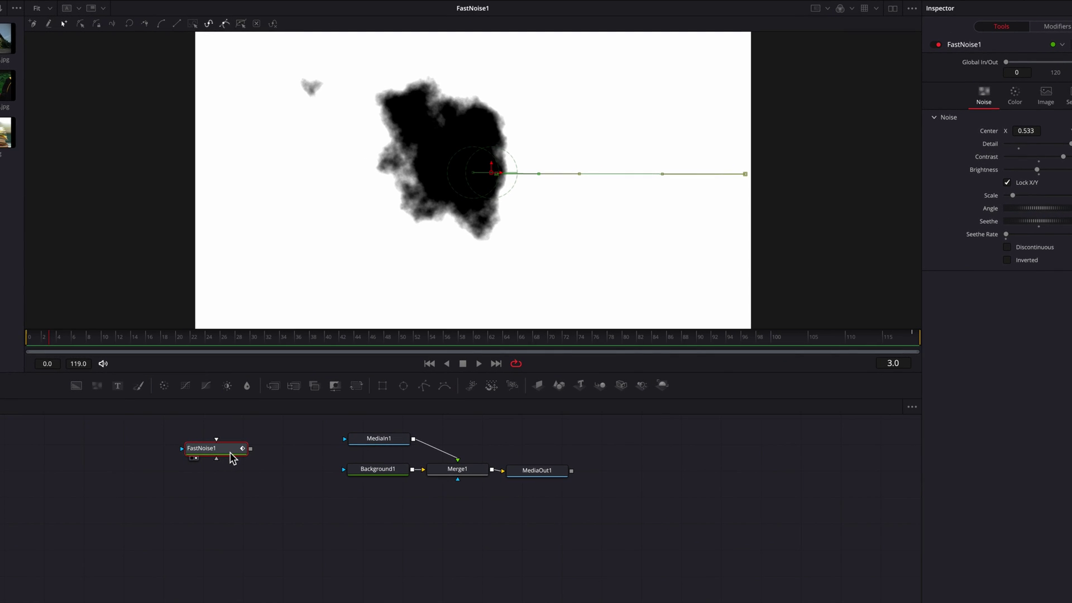
- Duplicate FastNoise1 and merge the copy over the original, moving the image node group aside to make room
key("ctrl+c")
key("ctrl+v")
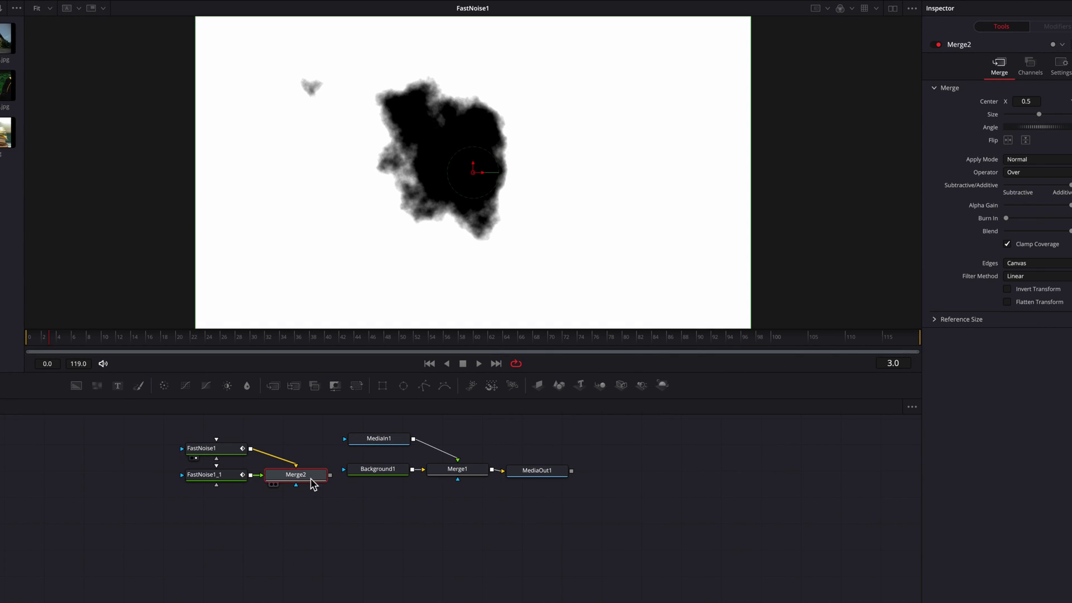
left_click_drag(360, 424, 550, 479)
left_click_drag(548, 475, 644, 476)
- Set the apply mode of the merge joining the two noise nodes to Multiply and show its output in the viewer
left_click(315, 477)
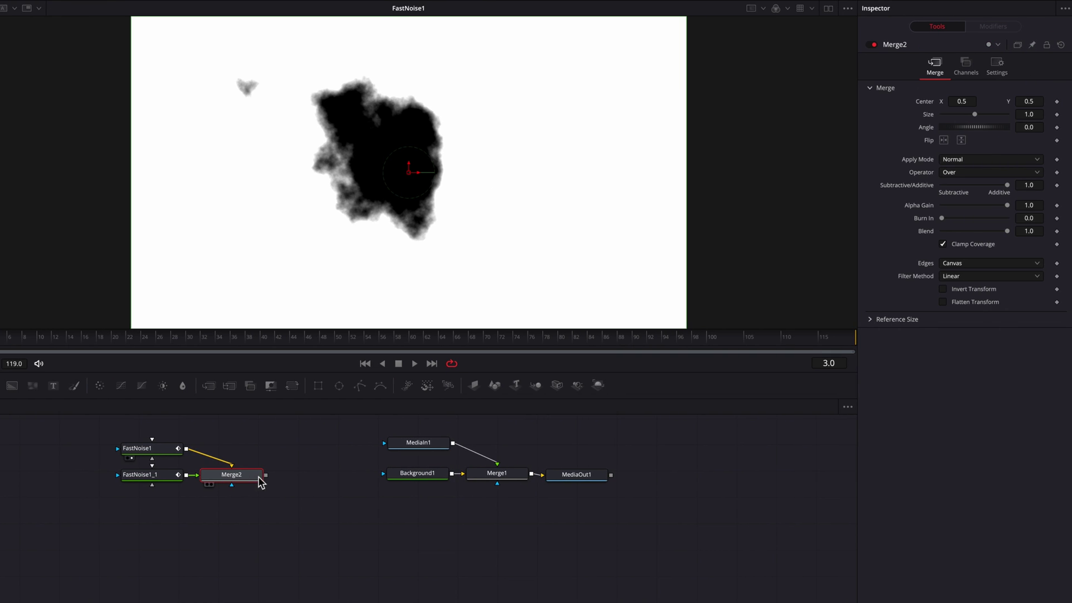
left_click(966, 160)
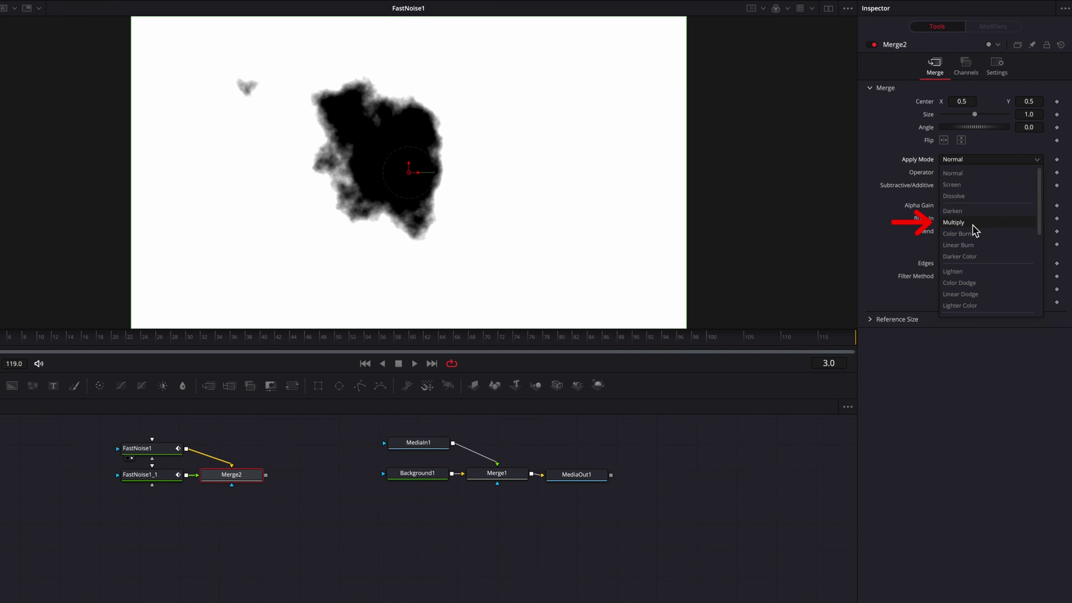
left_click(973, 224)
key("1")
- At frame 70, set Merge2's Center to X 0.658, Y 0.525 and its Size to 1.073
left_click(169, 479)
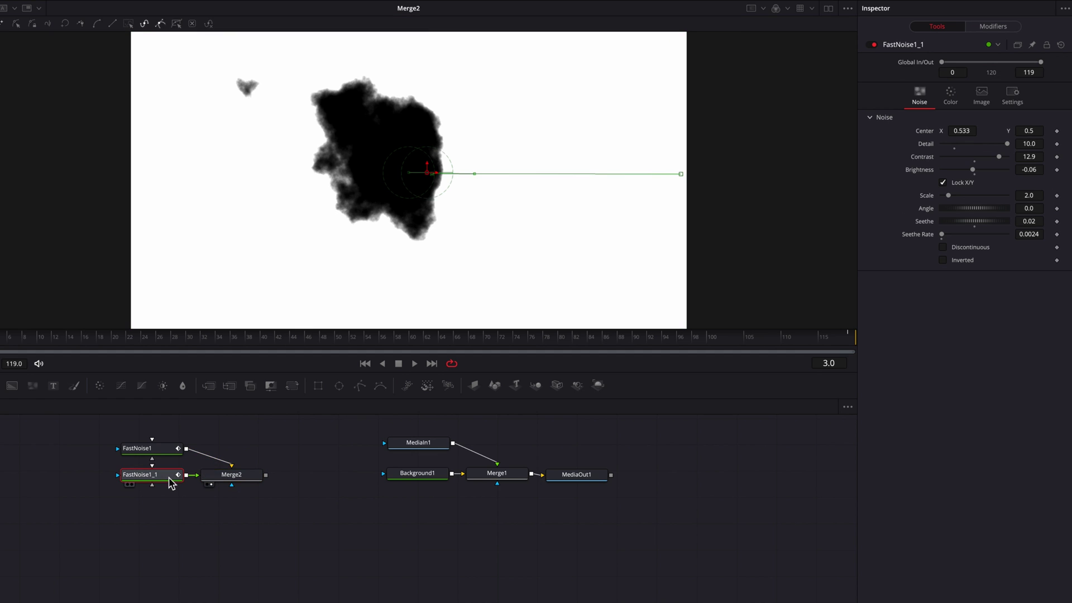
left_click_drag(307, 336, 485, 349)
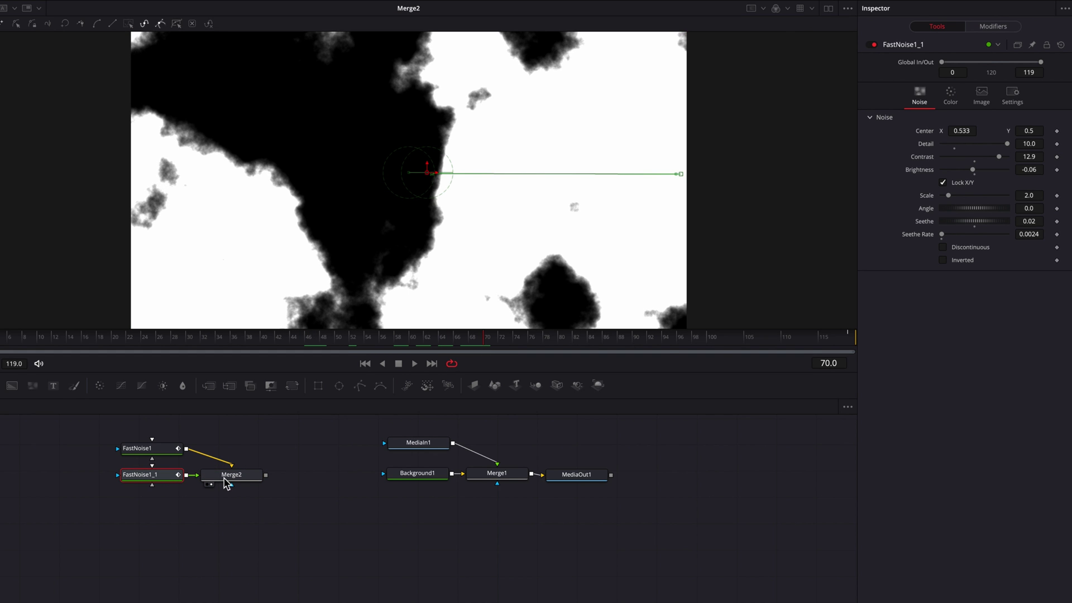
left_click(224, 479)
mouse_move(959, 102)
left_mouse_down()
mouse_move(1036, 114)
mouse_move(1033, 102)
mouse_move(964, 101)
left_mouse_up()
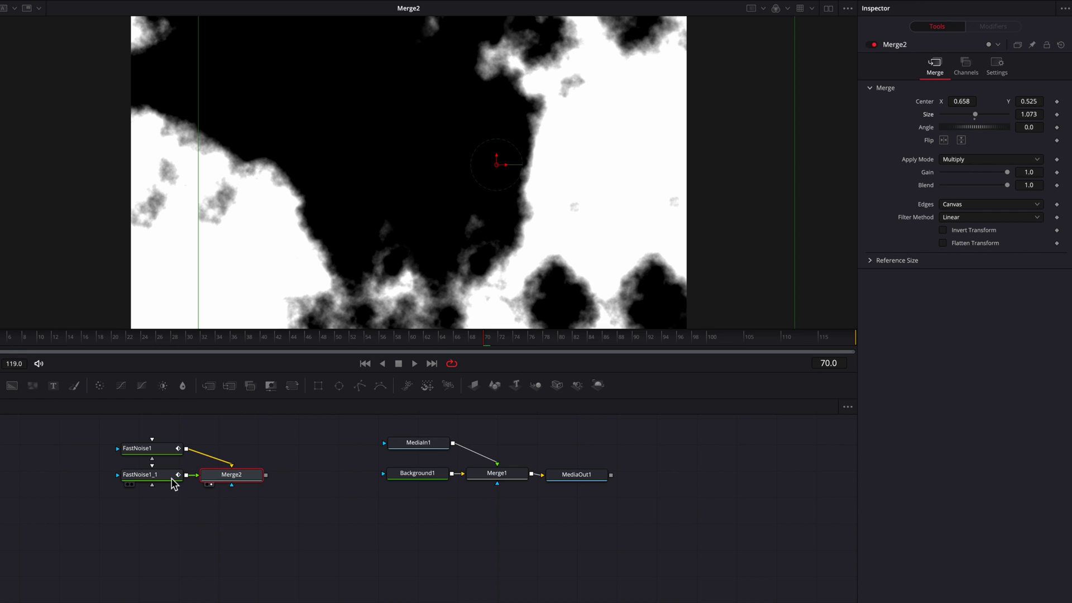
- Move FastNoise1_1's first Displacement keyframe to about frame 32 in the spline curve and adjust its curve handles
left_click(170, 481)
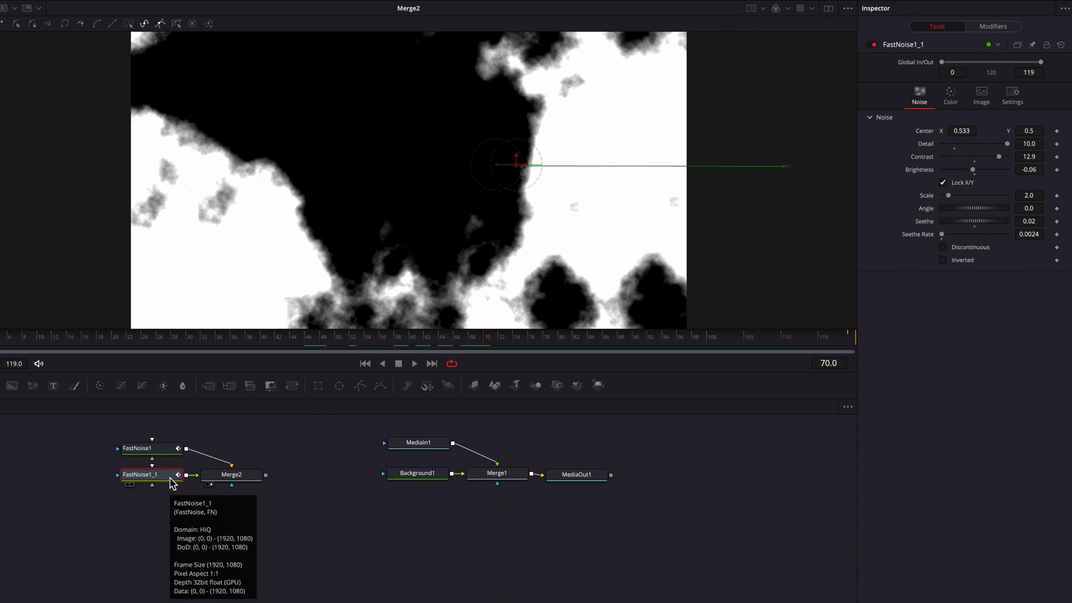
key("1")
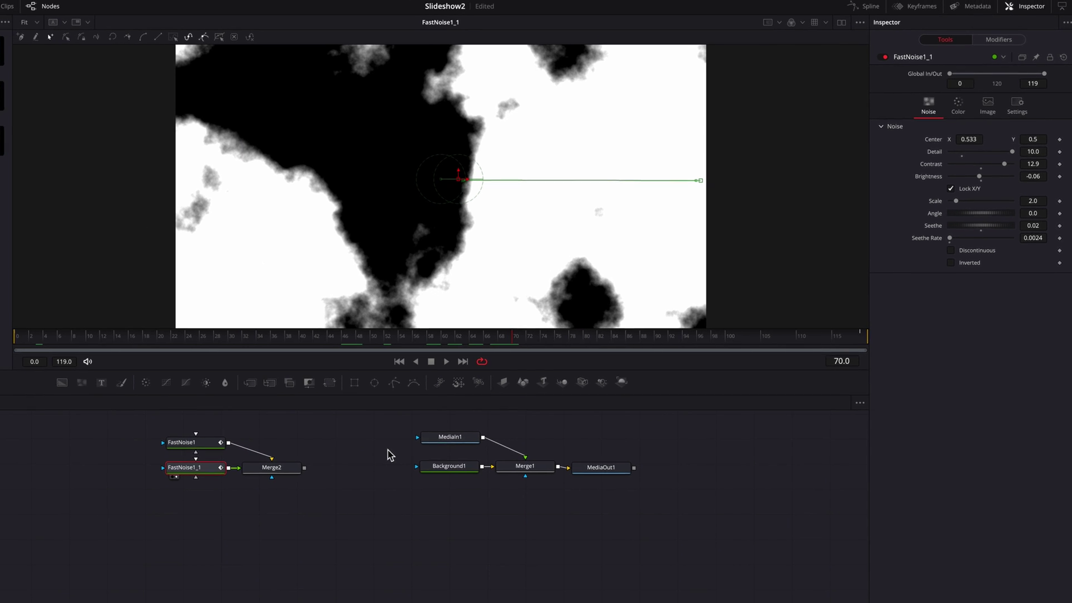
left_click(871, 8)
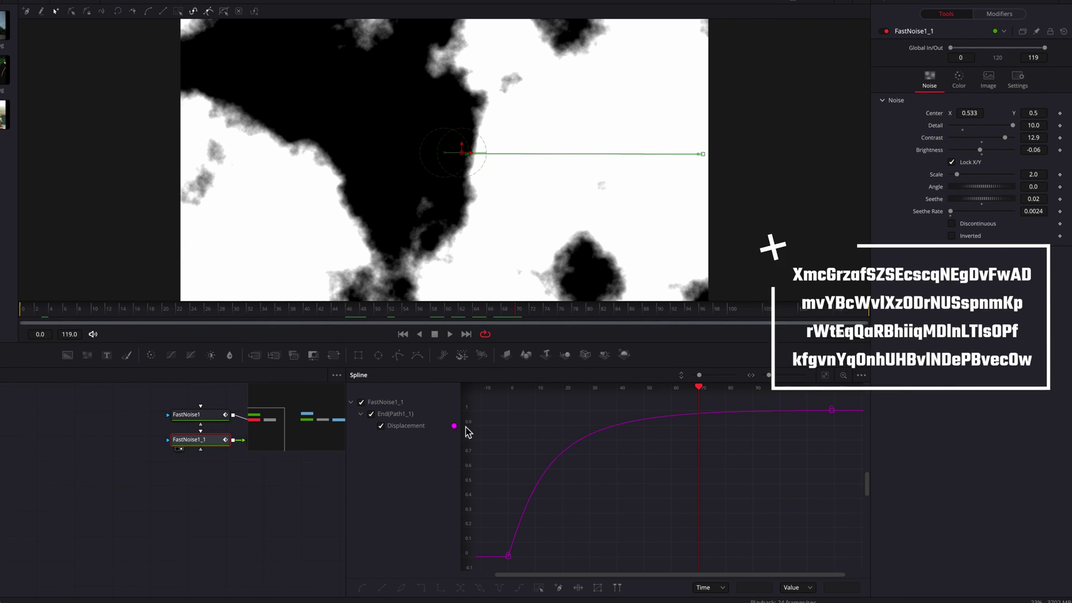
left_click_drag(494, 532, 548, 591)
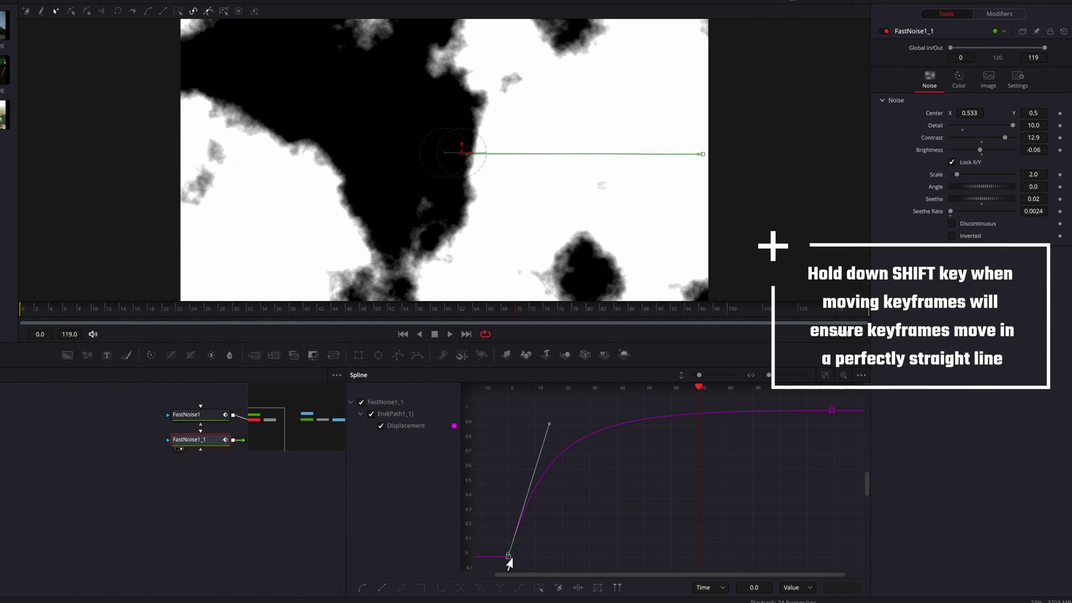
left_click_drag(508, 556, 595, 557)
left_click_drag(575, 401, 863, 572)
left_click_drag(625, 453, 631, 421)
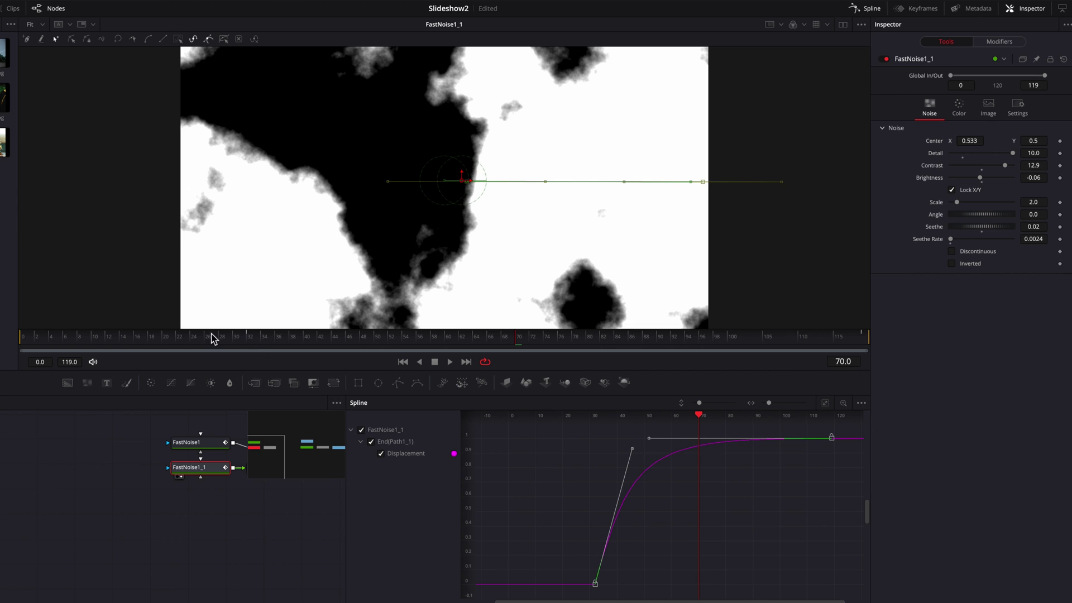
left_click(868, 8)
- Show Merge2's output in the viewer and play the combined noise animation from the first frame
left_click(41, 336)
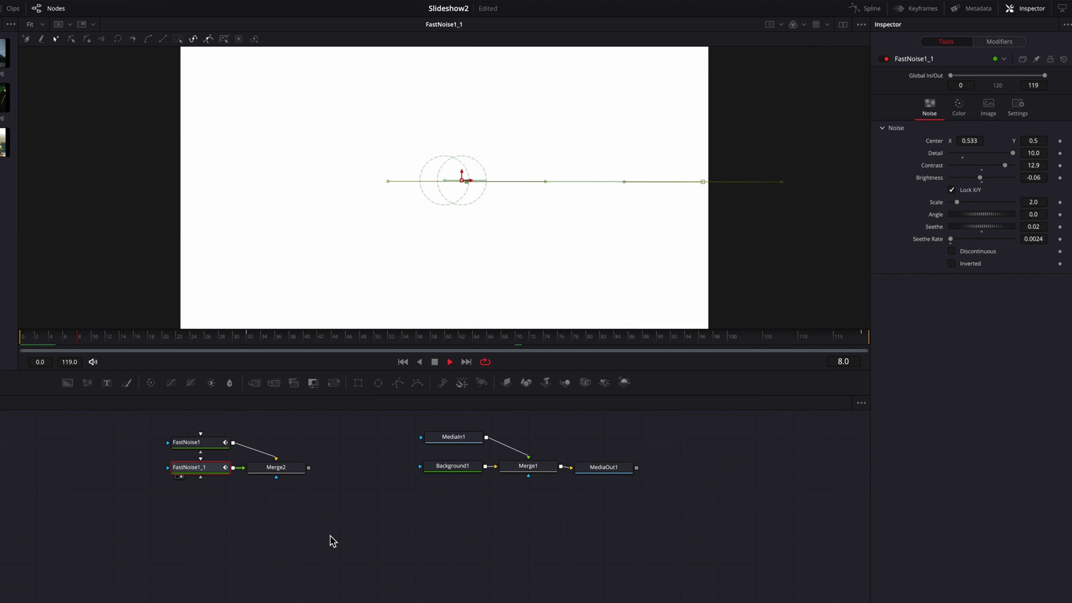
left_click(282, 472)
left_click_drag(158, 339, 9, 360)
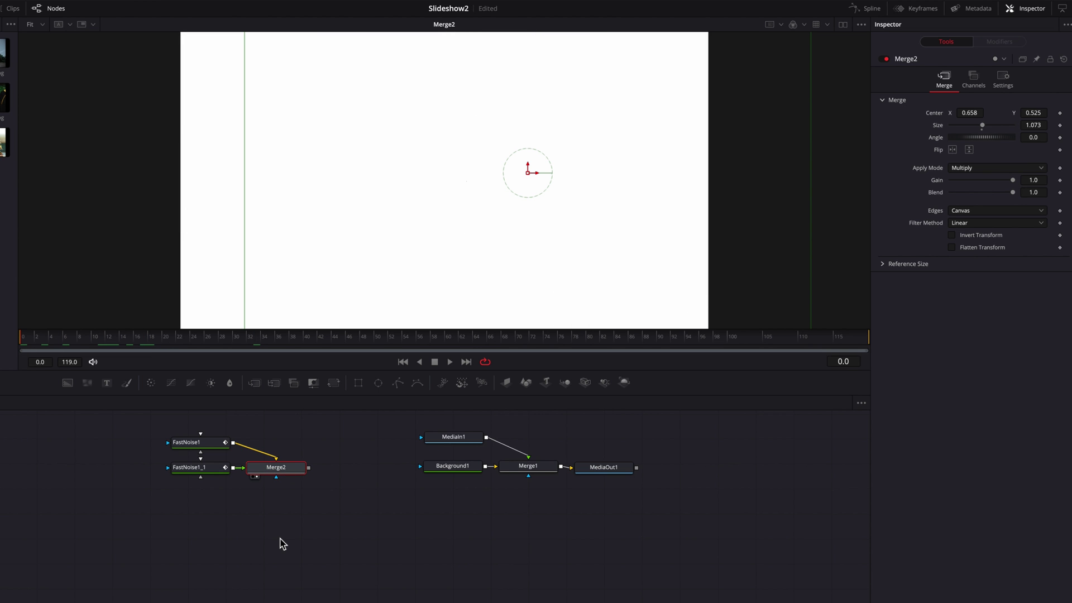
key("space")
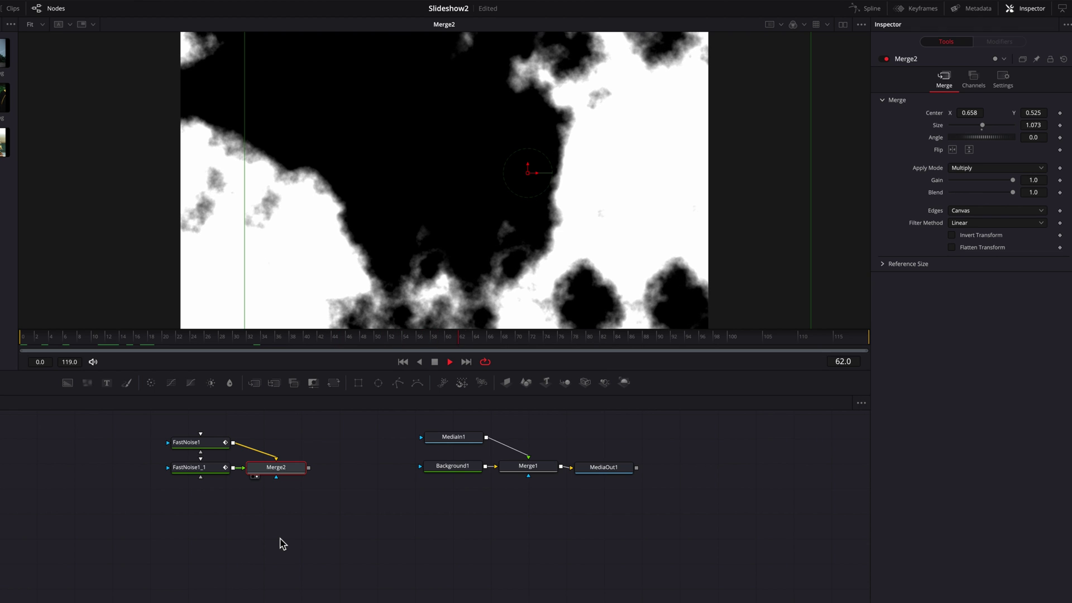
key("space")
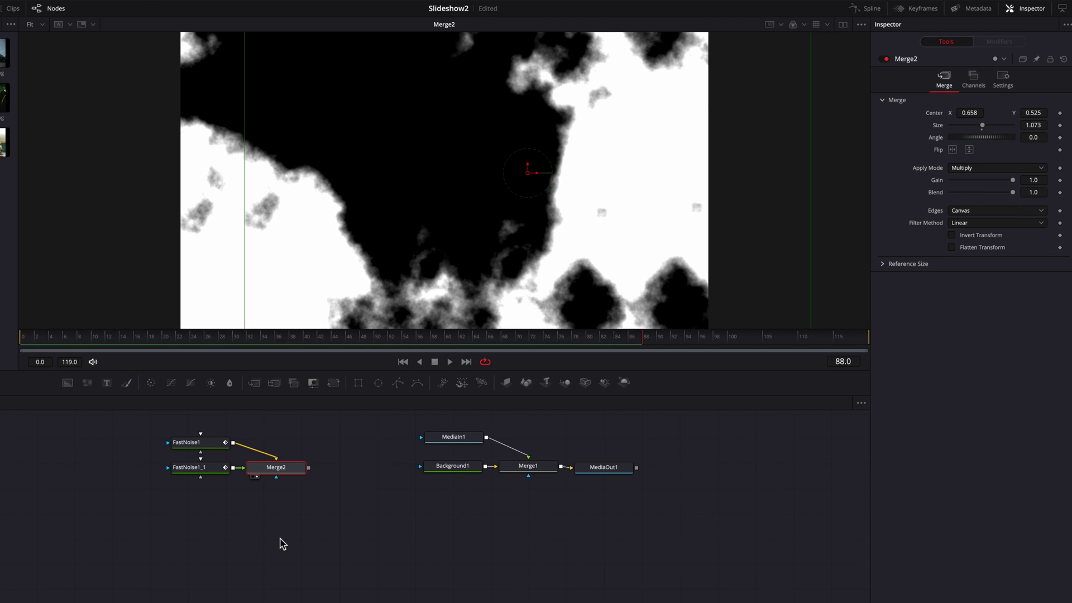
- Set FastNoise1_1's Scale to 1.579, Seethe Rate to 0.0033, Contrast to 17.0 and Brightness to -0.3456, and preview from the first frame
left_click(219, 470)
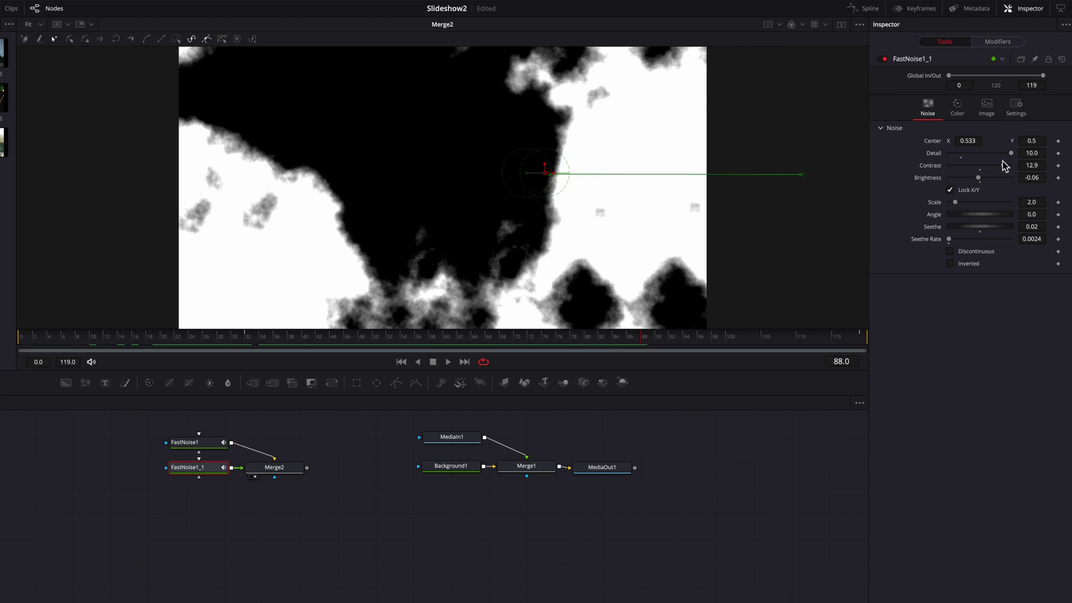
mouse_move(1028, 202)
left_mouse_down()
mouse_move(1007, 202)
mouse_move(1030, 202)
left_mouse_up()
left_click_drag(1032, 239, 1034, 238)
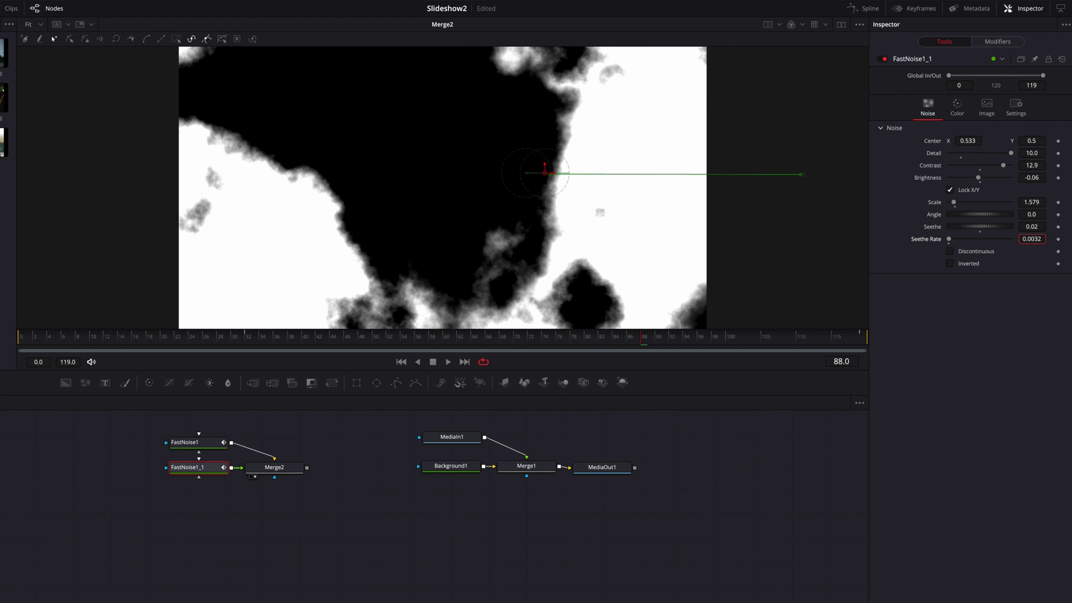
mouse_move(1017, 166)
left_mouse_down()
mouse_move(1037, 177)
mouse_move(1026, 178)
left_mouse_up()
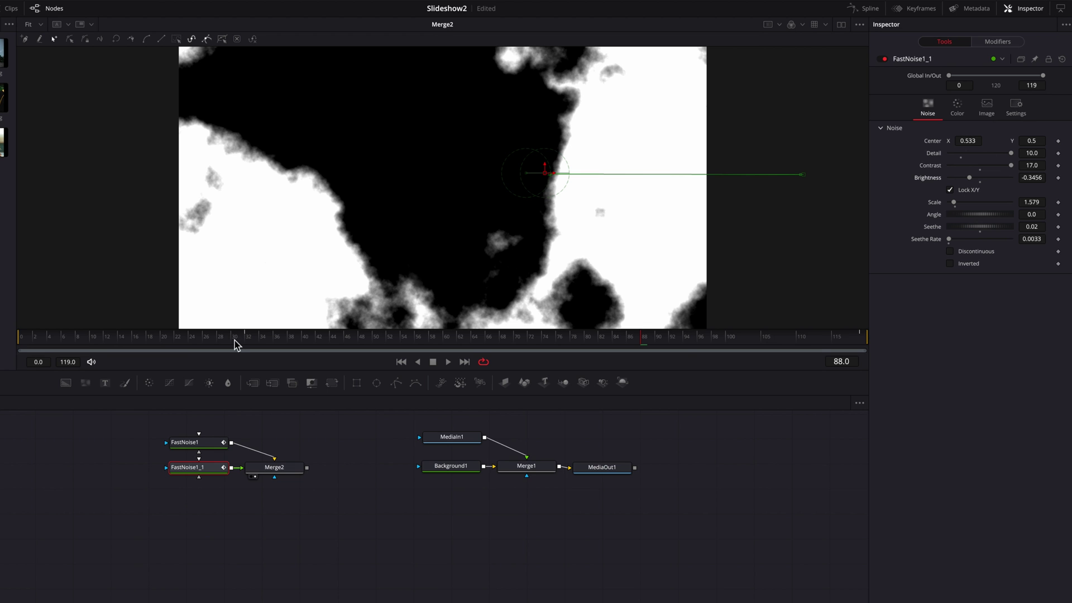
left_click_drag(164, 335, 19, 337)
key("space")
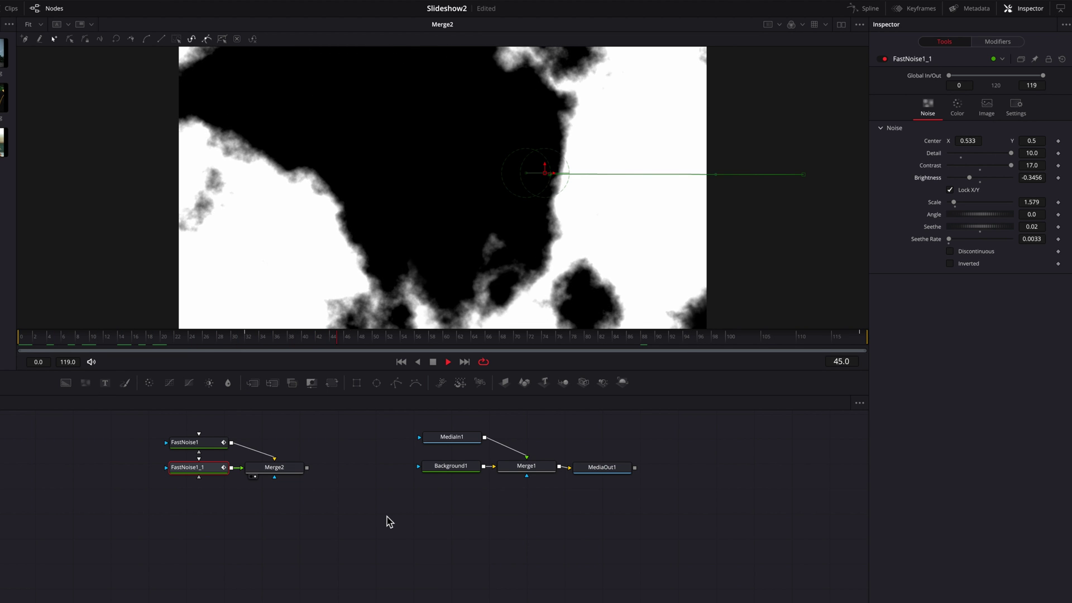
key("space")
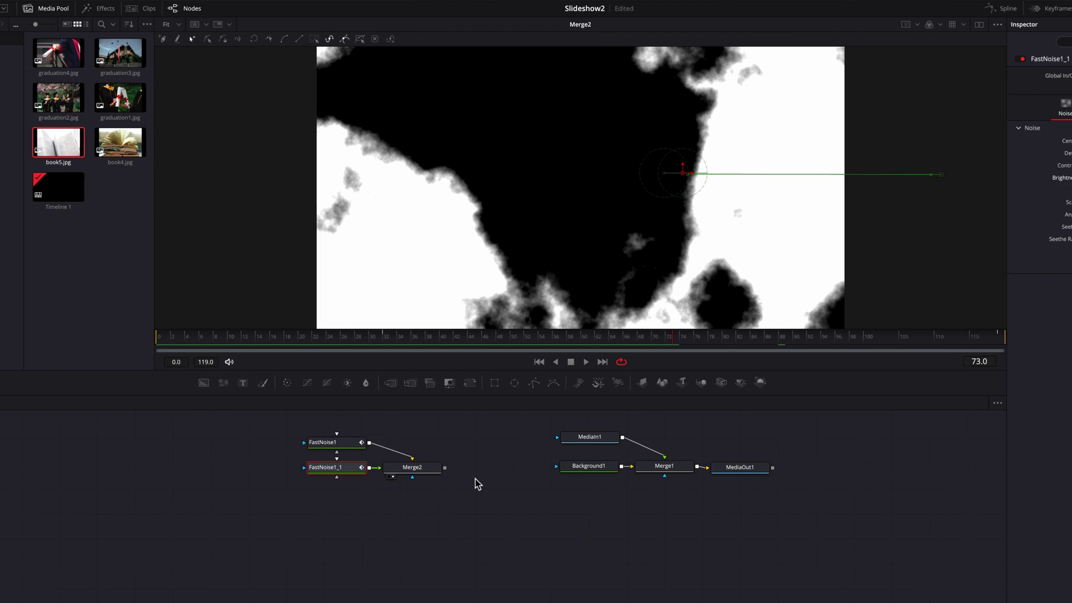
- Add a Bitmap mask node fed by Merge2, show it in the viewer, and switch its Channel to follow the noise's brightness
left_click(143, 12)
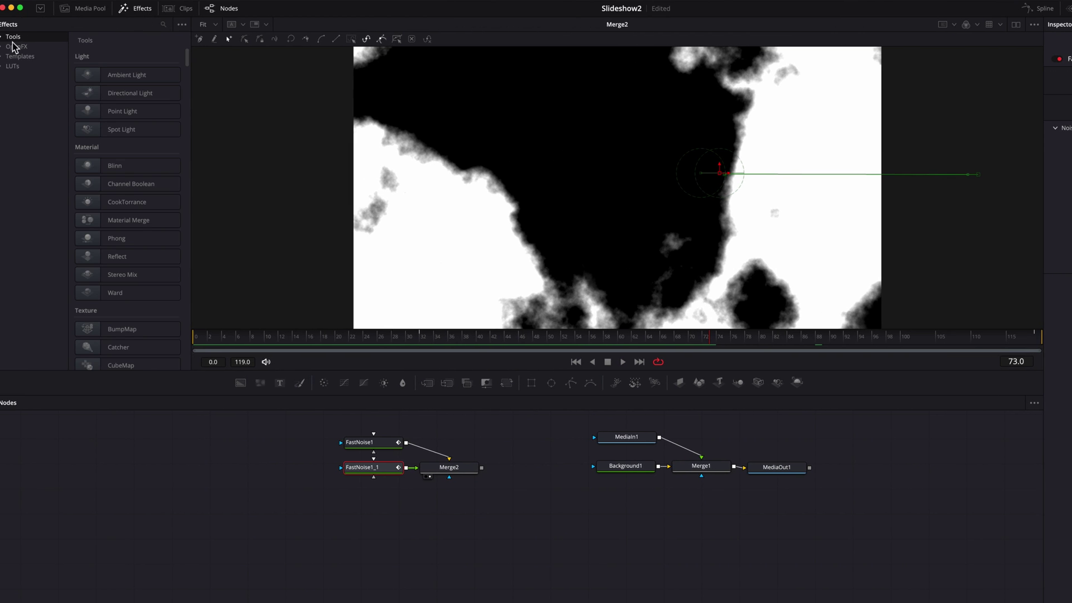
left_click(25, 164)
left_click_drag(134, 75, 497, 446)
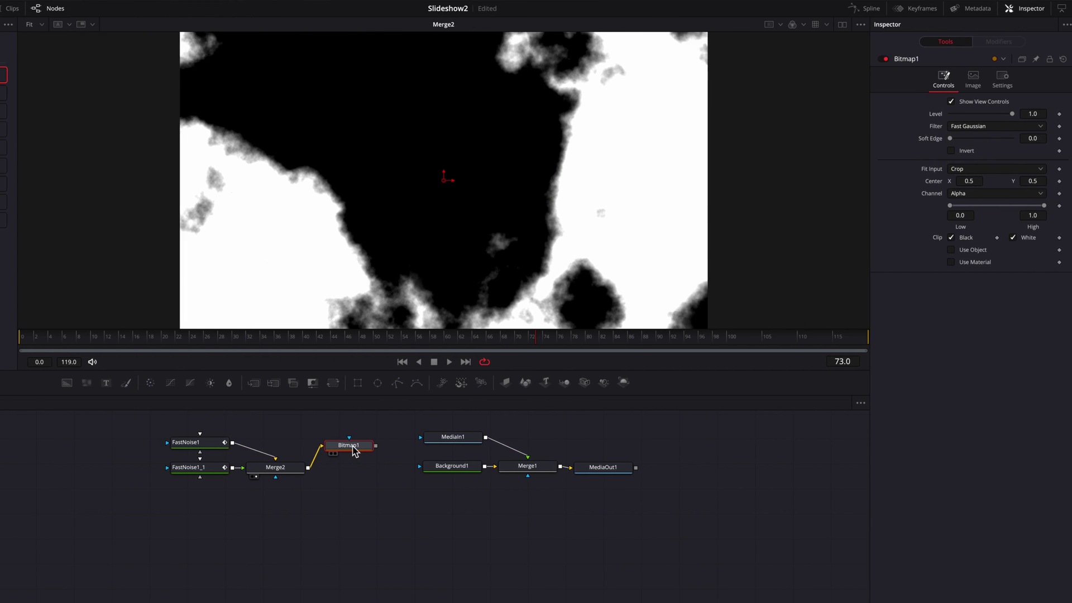
key("1")
left_click(998, 195)
left_click(979, 265)
- Connect Bitmap1 as the mask of Merge1 and preview the masked book photo through MediaOut1
left_click_drag(363, 450, 527, 476)
left_click(618, 473)
key("1")
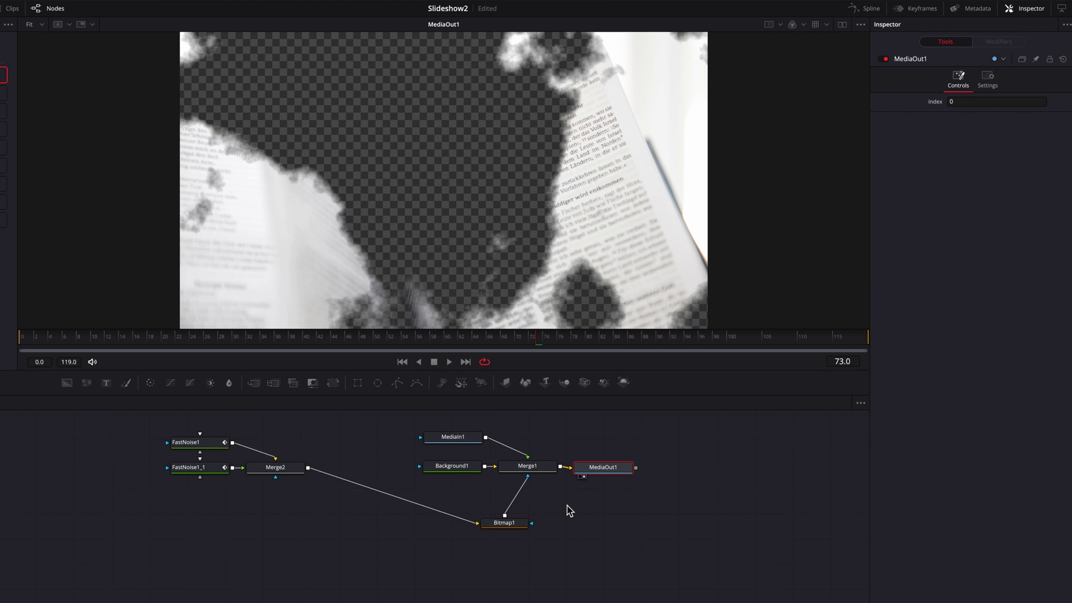
left_click(39, 341)
key("space")
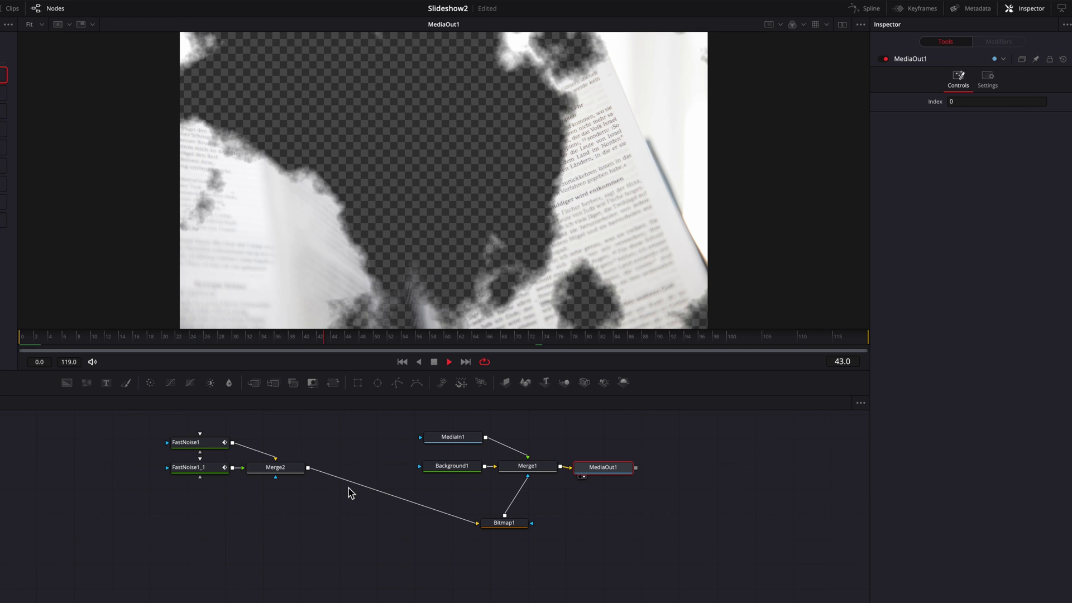
key("space")
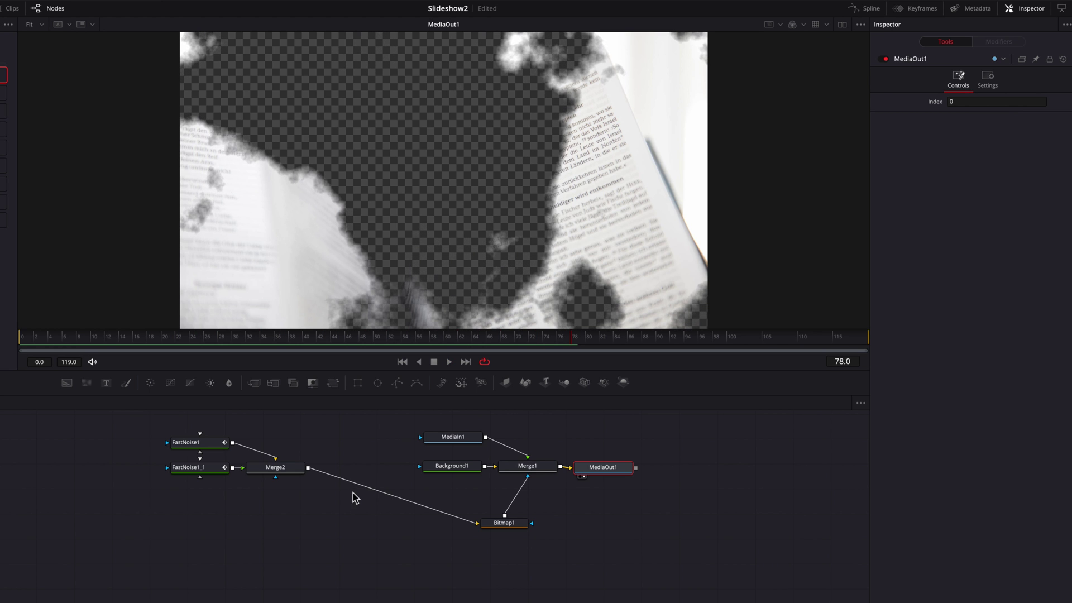
- Keyframe Merge1's Size at 1.0 on frame 0 and 1.033 on frame 119
left_click(540, 469)
scroll(710, 241, "down", 2)
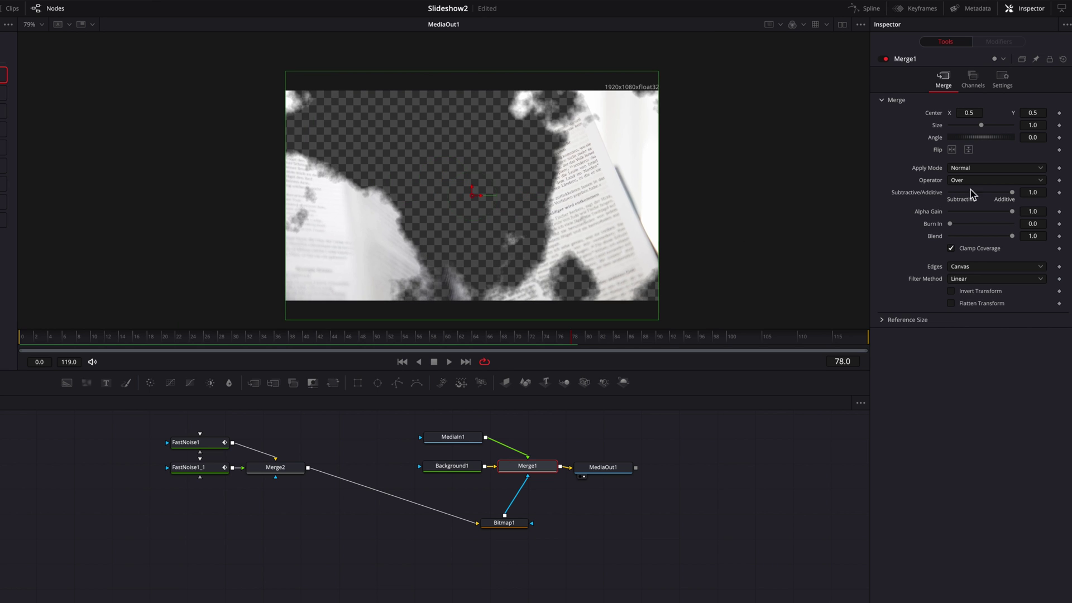
left_click_drag(1034, 128, 1045, 128)
left_click_drag(72, 337, 19, 339)
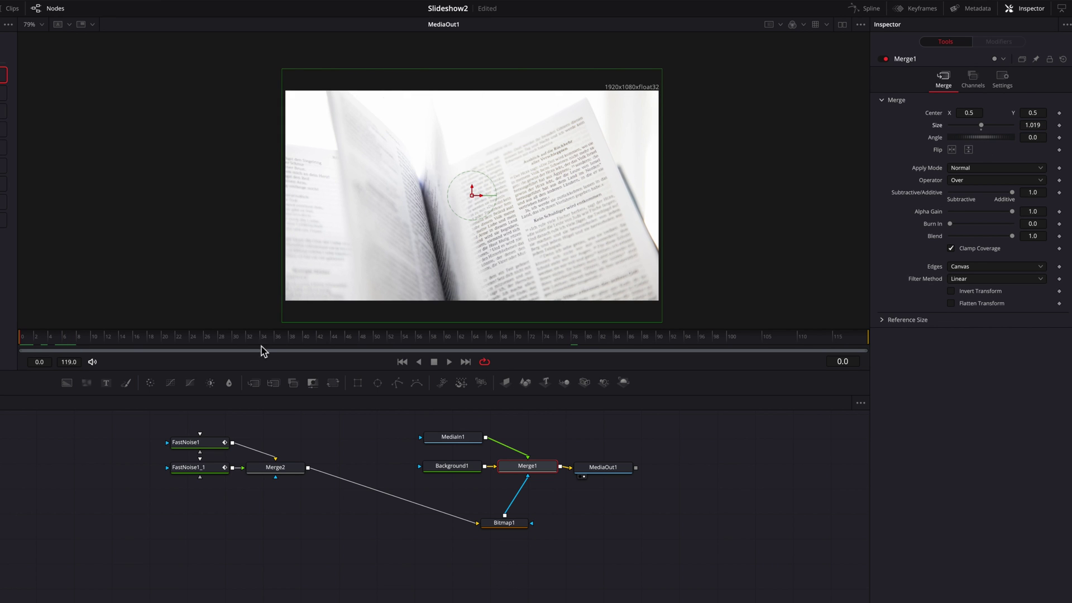
left_click(1059, 125)
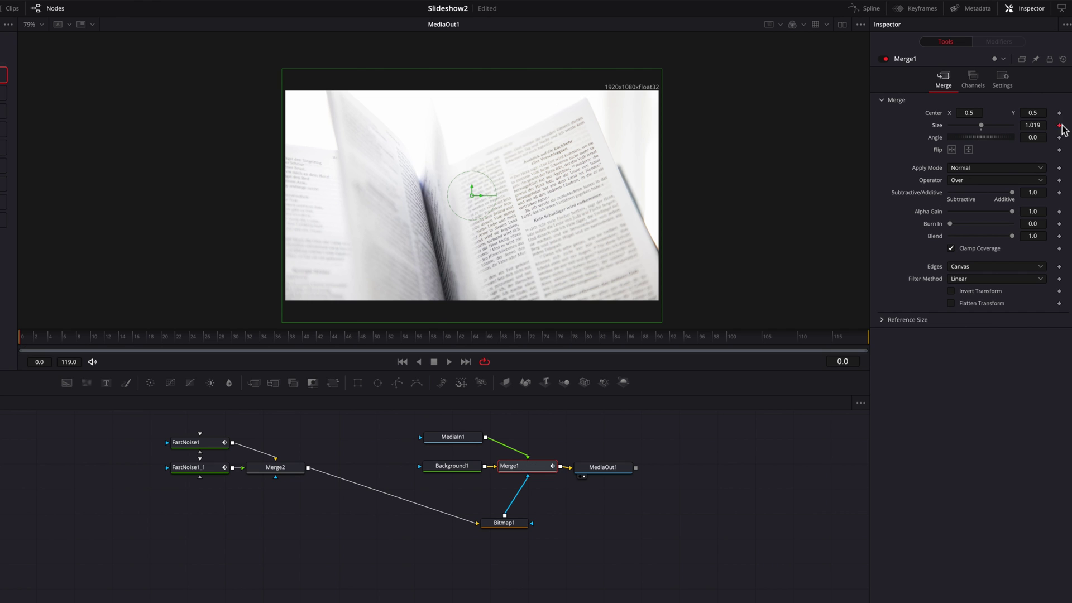
left_click(982, 131)
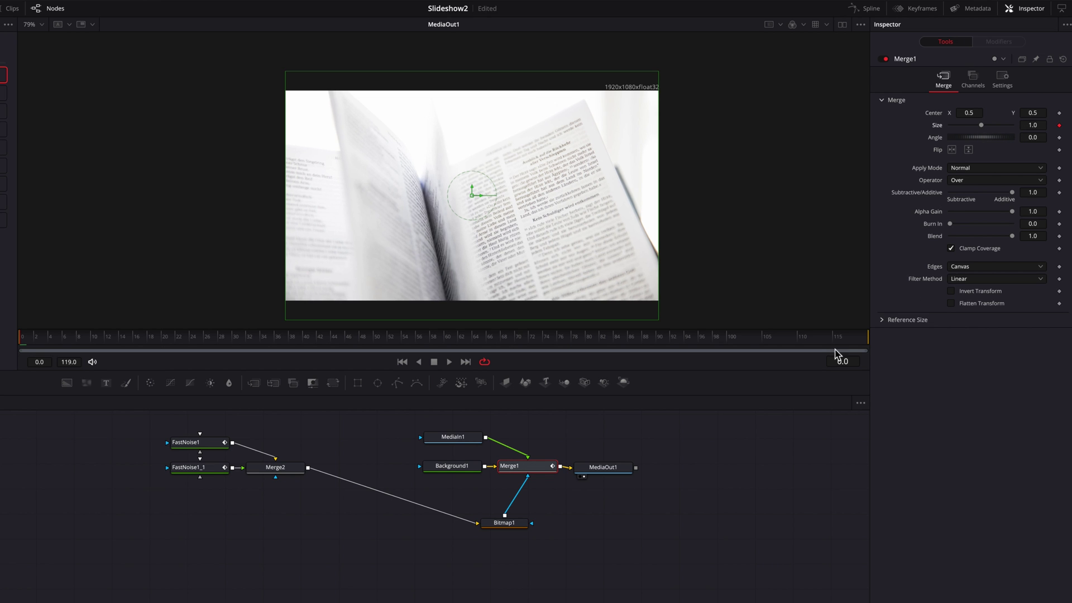
left_click_drag(838, 341, 899, 340)
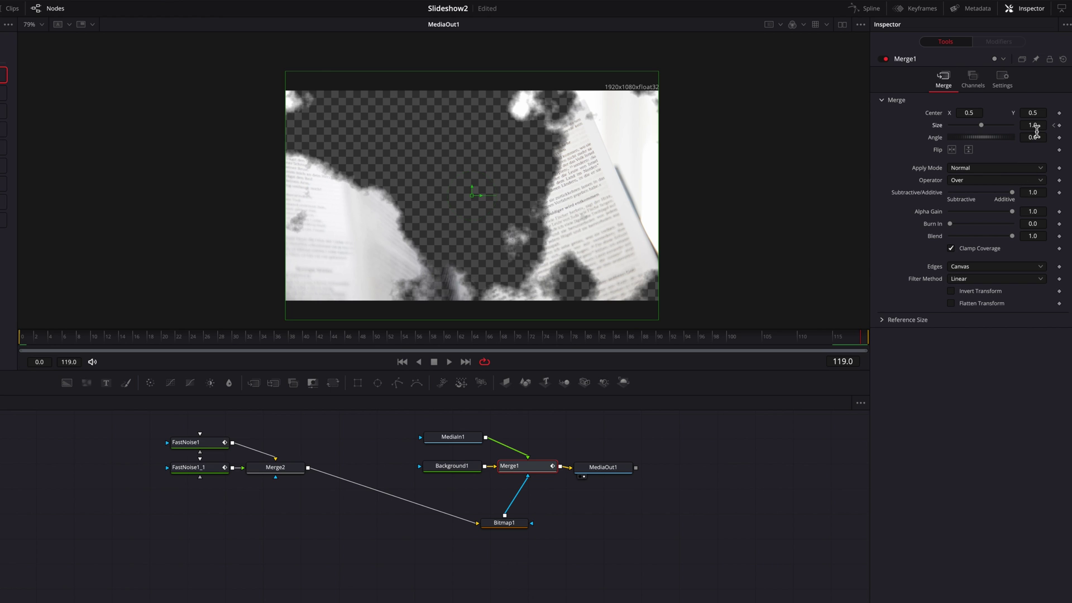
left_click_drag(1036, 128, 1053, 127)
key("Up")
key("Up")
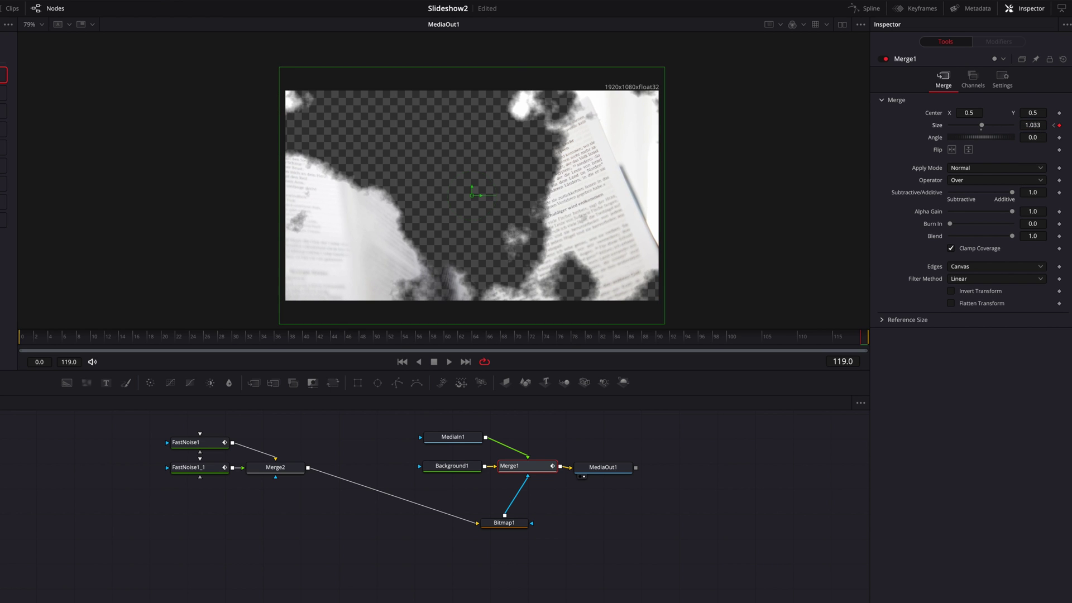
- Keyframe Merge1's Angle at 0.0 on frame 0 and 2.1 on frame 119, and preview the reveal
left_click(1053, 126)
left_click(1059, 138)
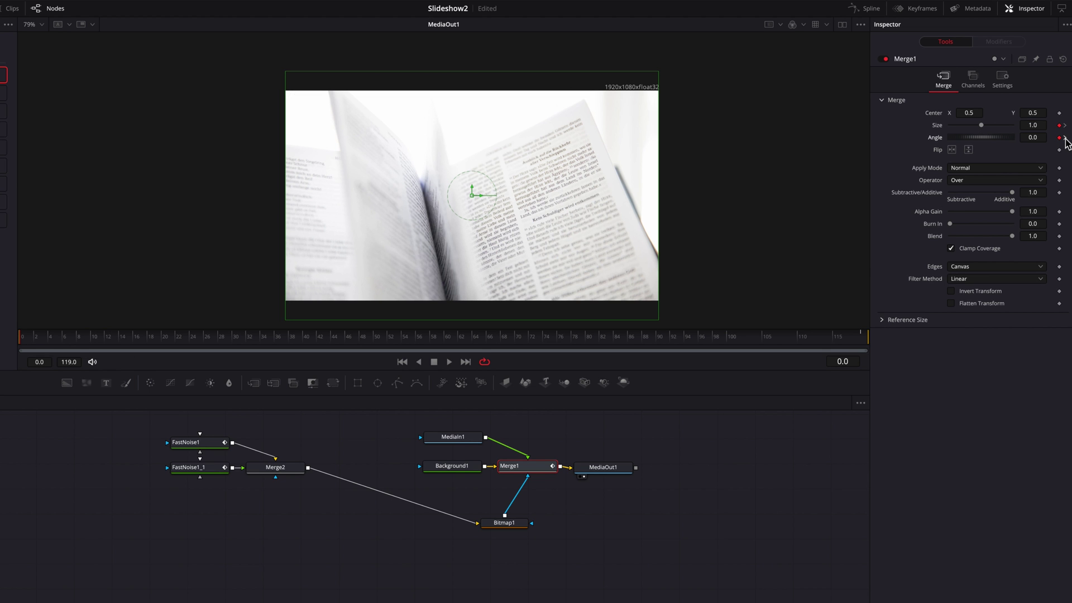
left_click(1065, 138)
left_click_drag(979, 139, 1029, 138)
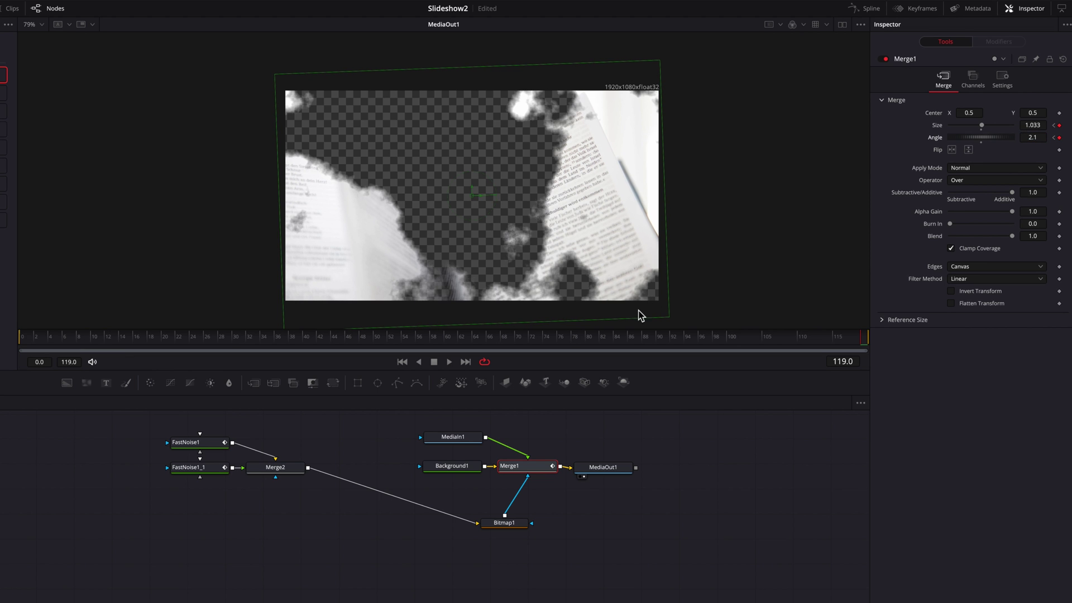
left_click_drag(96, 340, 11, 340)
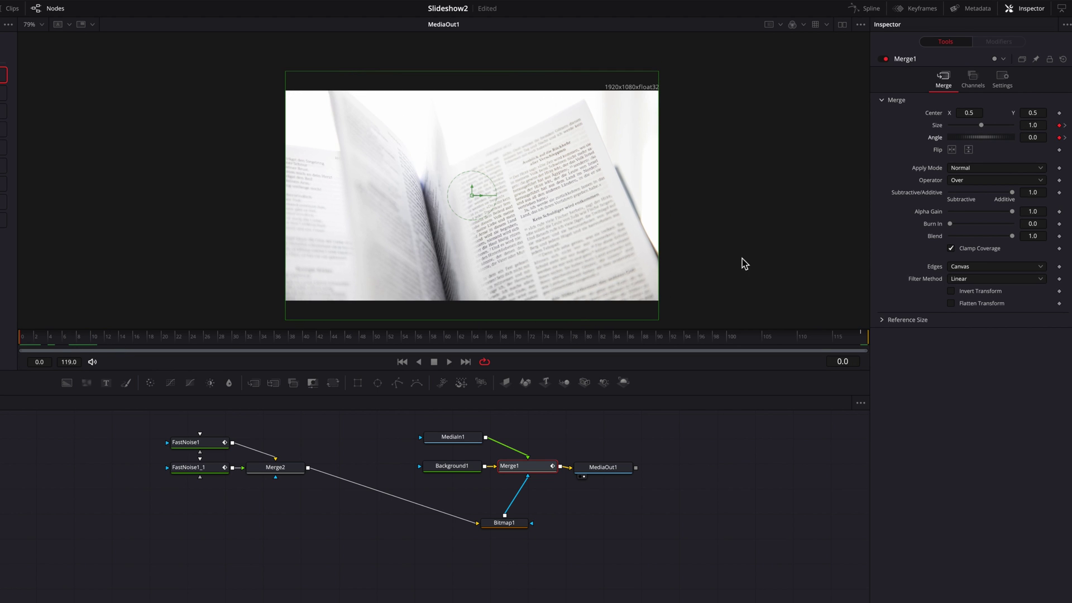
key("ctrl+f")
key("space")
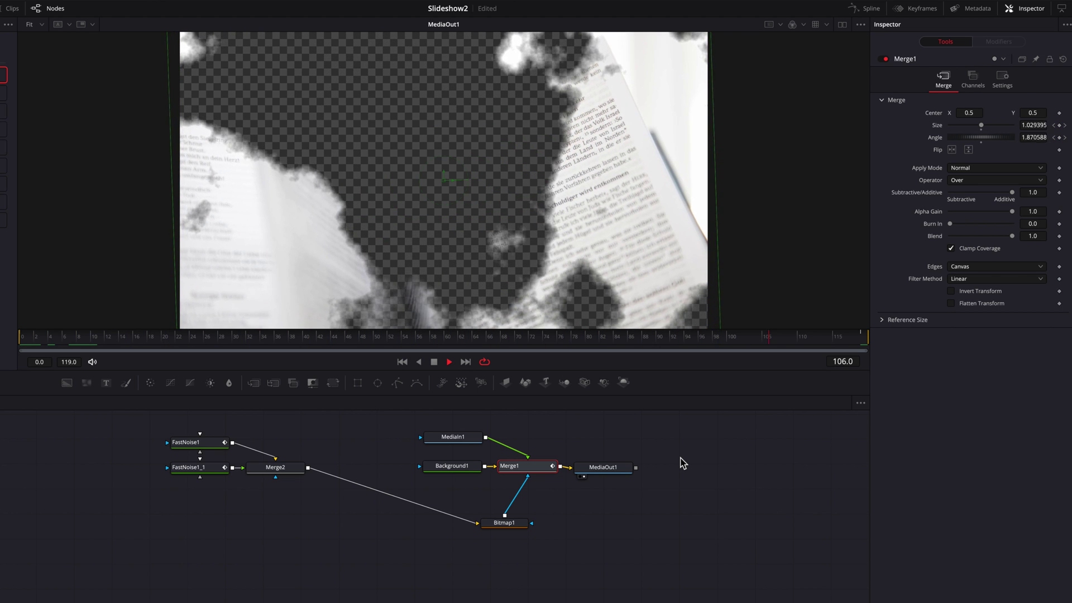
key("space")
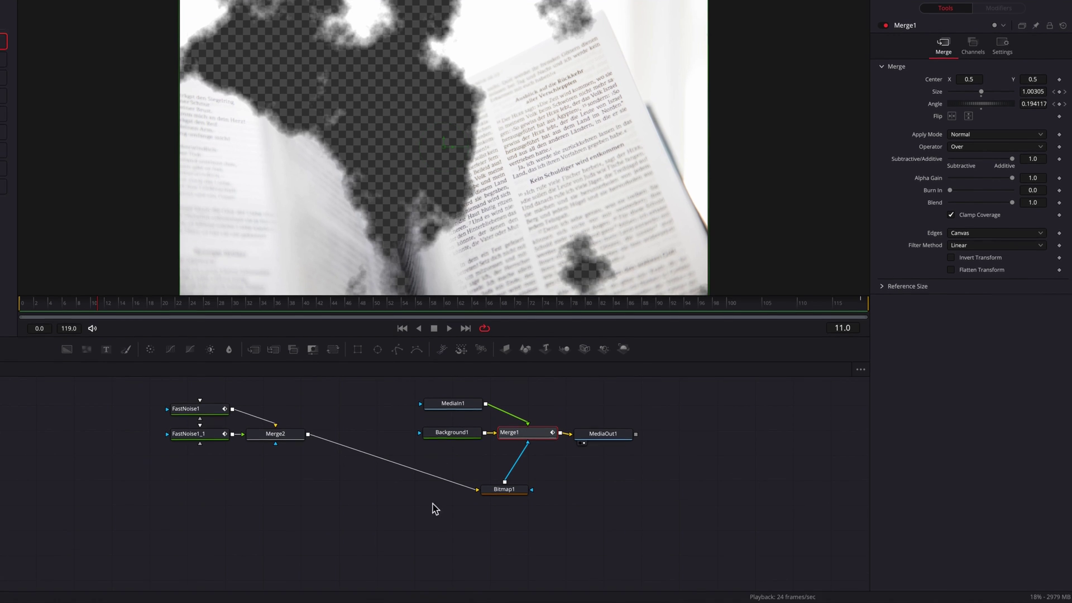
- Back in the edit timeline, place a second Fusion Composition directly after the first on Video 1 and open it in Fusion
left_click(389, 595)
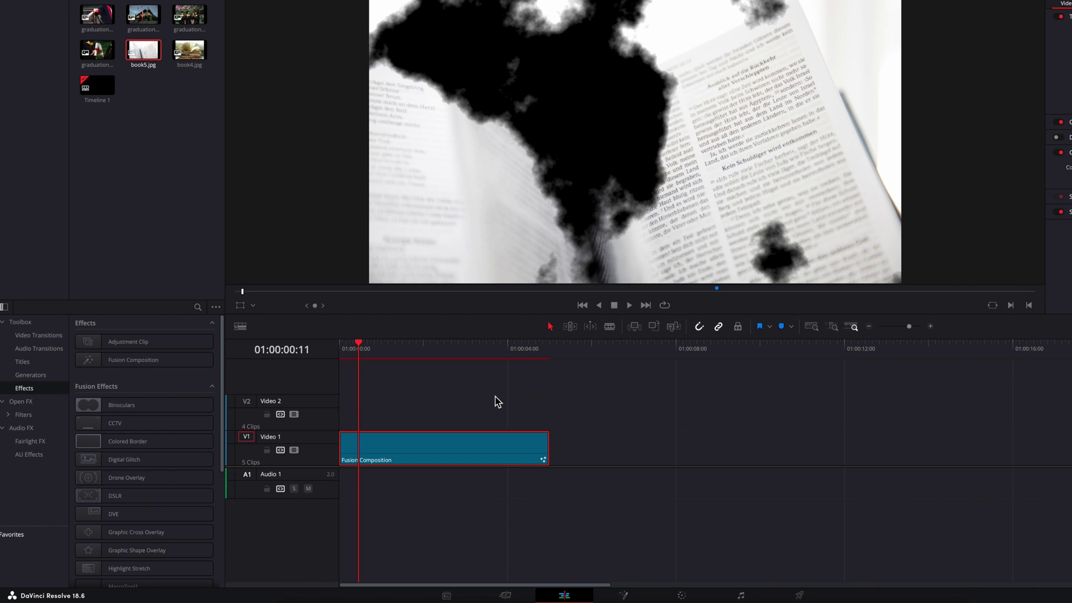
left_click_drag(146, 360, 554, 445)
left_click(467, 349)
left_click(539, 448)
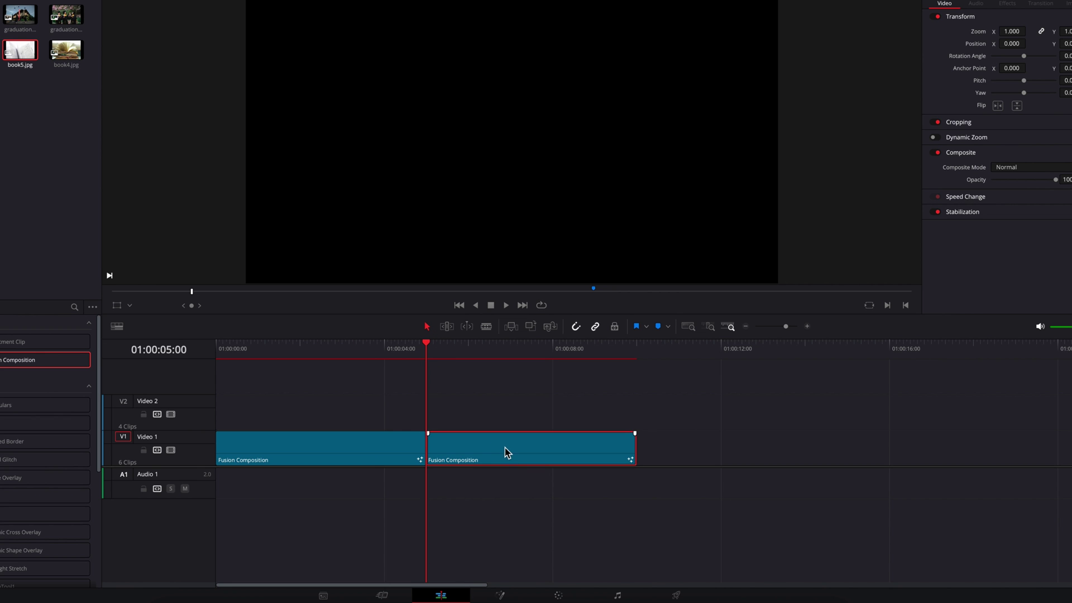
left_click(503, 595)
- Add a Background node connected to MediaOut1 and make it transparent
left_click_drag(122, 334, 447, 409)
left_click_drag(462, 408, 503, 411)
left_click_drag(1063, 159, 1001, 159)
- Bring a photo from the media pool into the composition and merge it over Background1
left_click(41, 3)
left_click_drag(94, 138, 571, 445)
left_click_drag(509, 408, 717, 488)
left_click_drag(709, 443, 815, 451)
left_click(719, 411)
- Add a FastNoise node, show it in the viewer, and set its color type to Gradient with the Radial gradient type
left_click_drag(253, 372, 473, 430)
key("2")
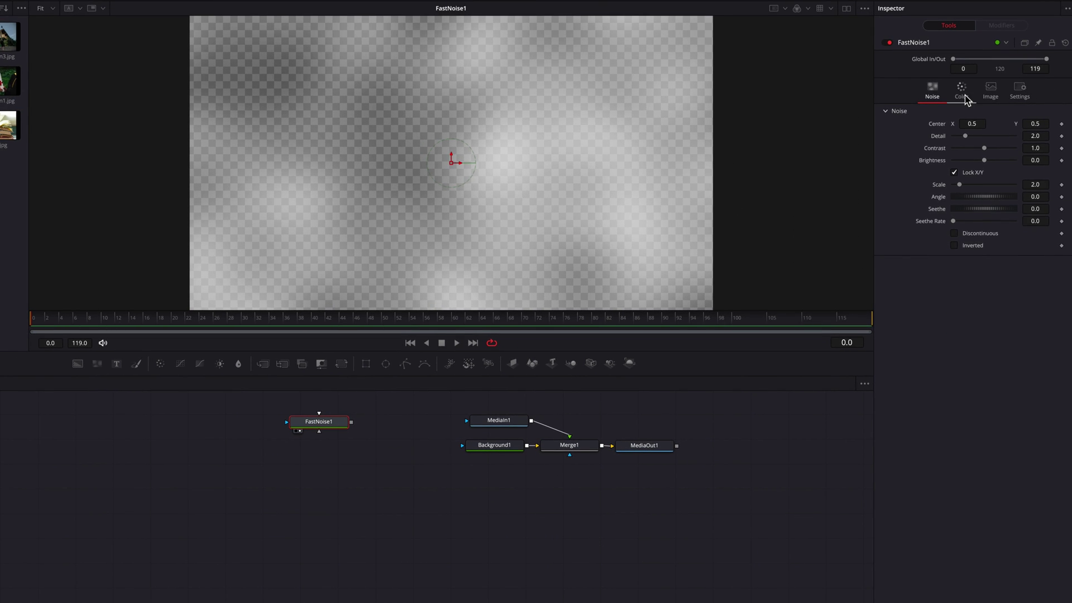
left_click(961, 89)
left_click(1023, 112)
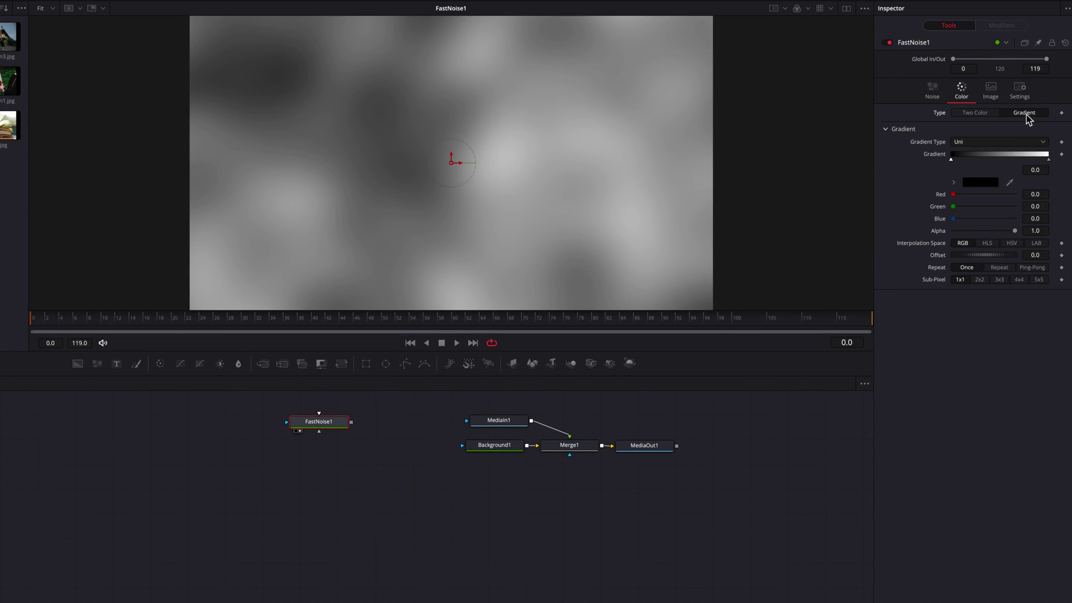
left_click(1013, 141)
left_click(1003, 209)
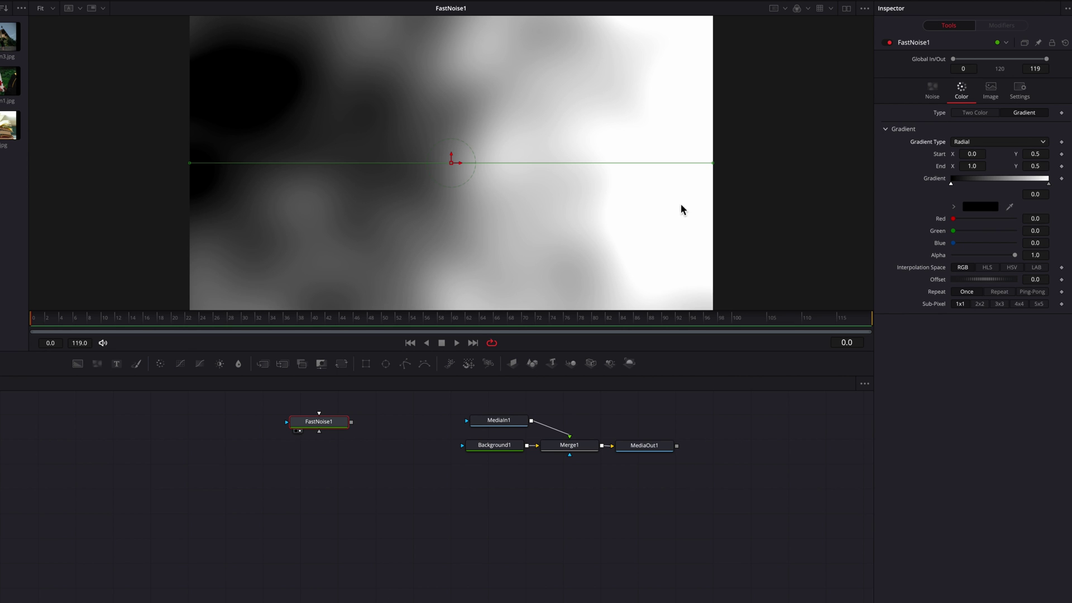
- Move FastNoise1's gradient start near the frame centre and set Detail to 4.41, Contrast to 1.38, Brightness to -0.69 and Scale to 2.382
left_click_drag(190, 164, 474, 166)
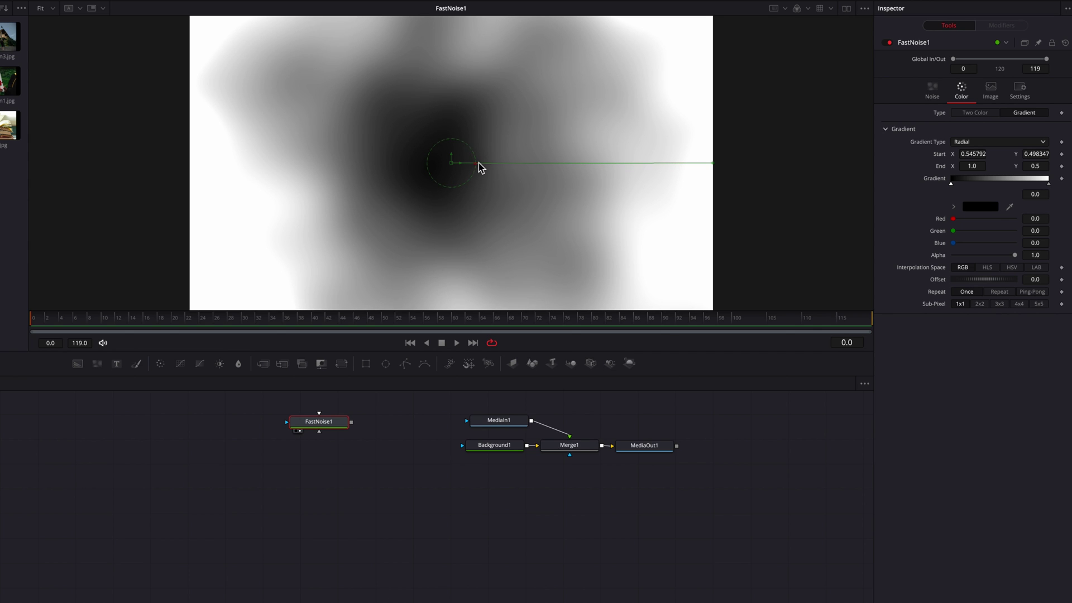
left_click(944, 96)
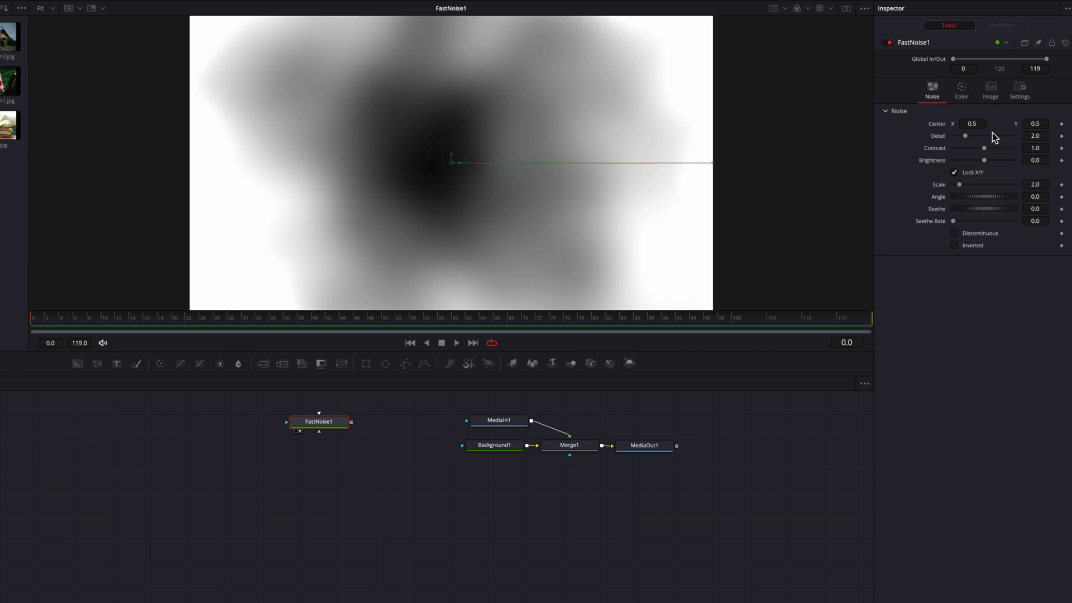
left_click_drag(966, 137, 961, 166)
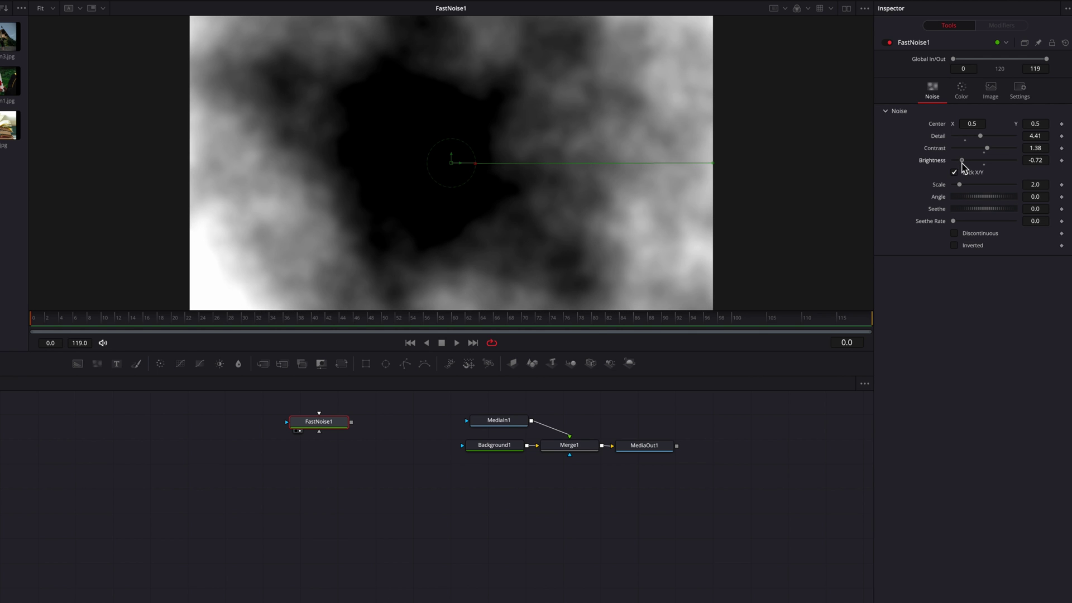
left_click_drag(960, 160, 962, 159)
left_click_drag(1036, 185, 1059, 184)
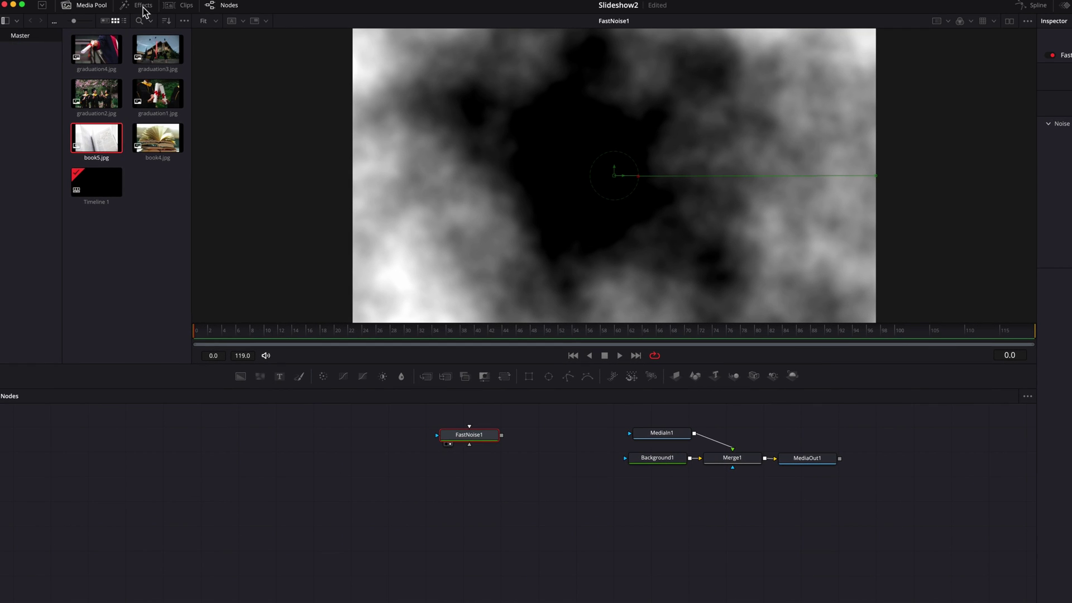
- Add a Bitmap mask node fed by FastNoise1's output and show it in the viewer
left_click(134, 6)
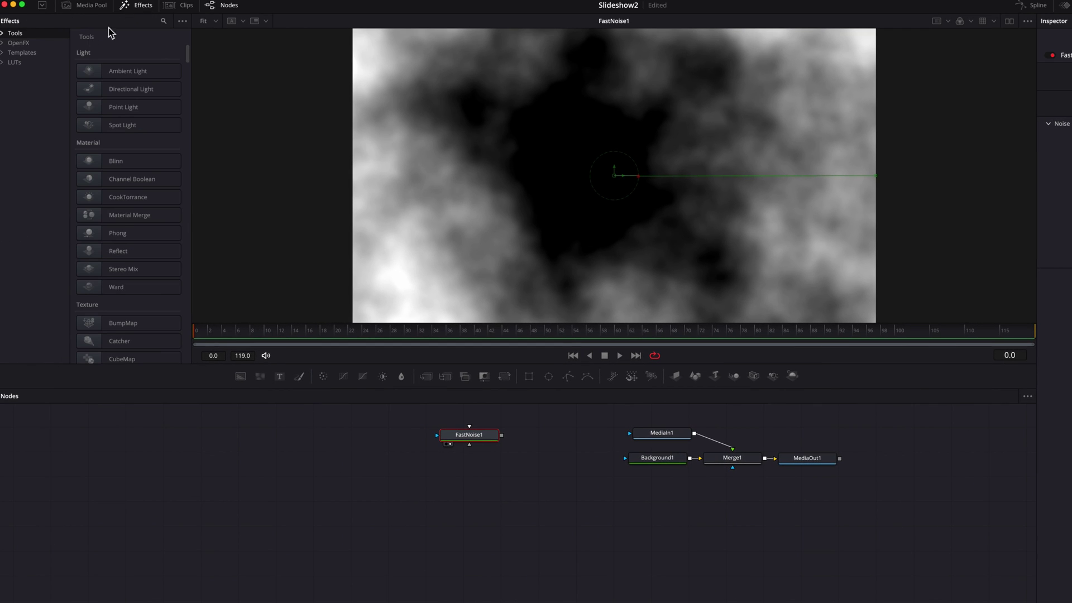
left_click(3, 33)
left_click(29, 162)
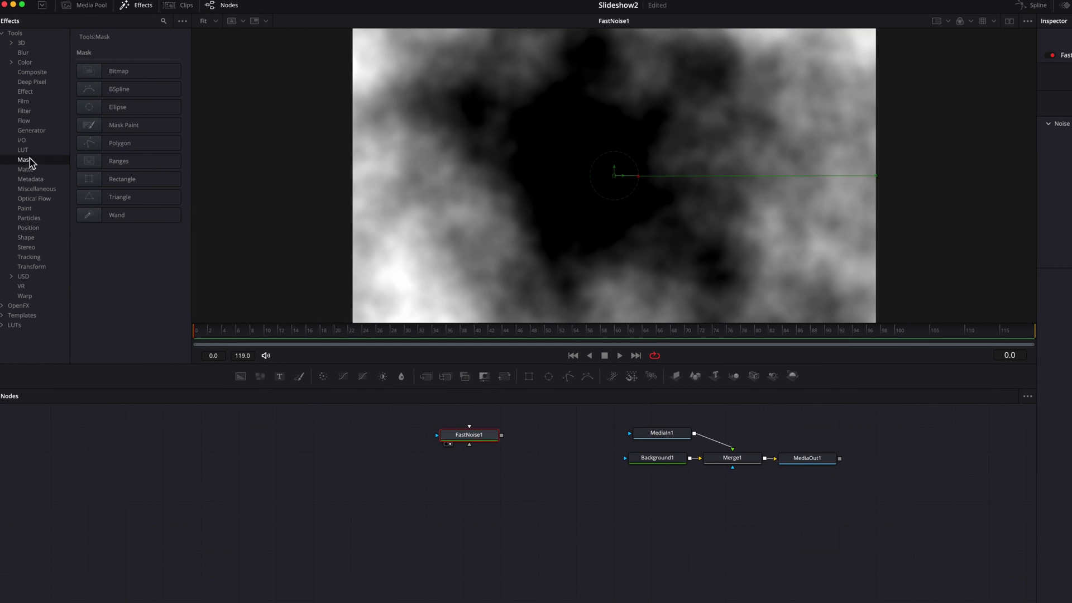
left_click_drag(118, 71, 561, 441)
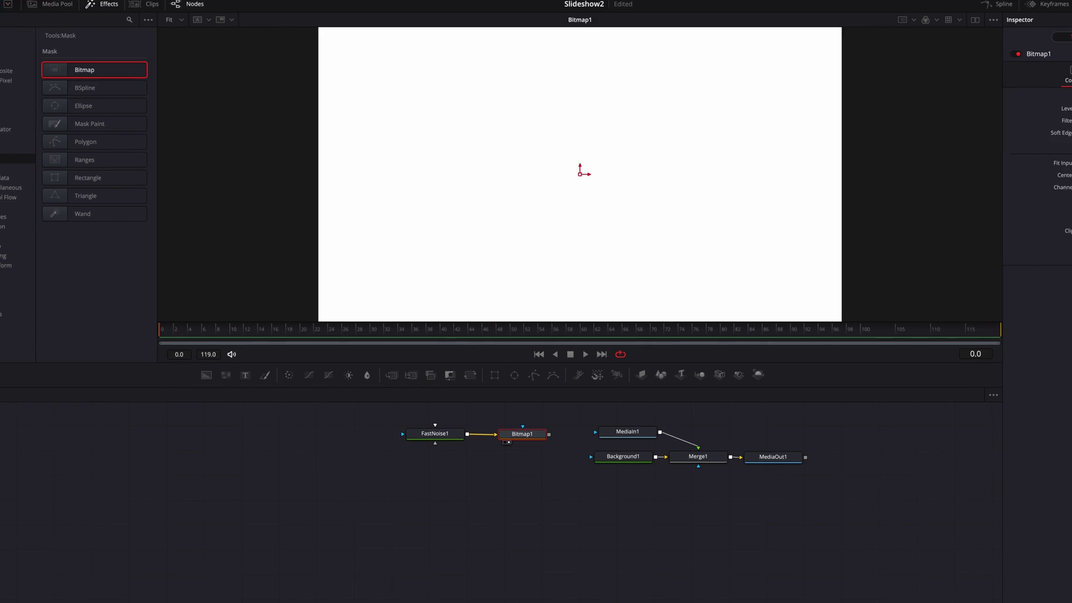
- Set Bitmap1's channel to Luminance, raise its Low threshold to about 0.228 and lower the High threshold to harden the mask
left_click(1071, 189)
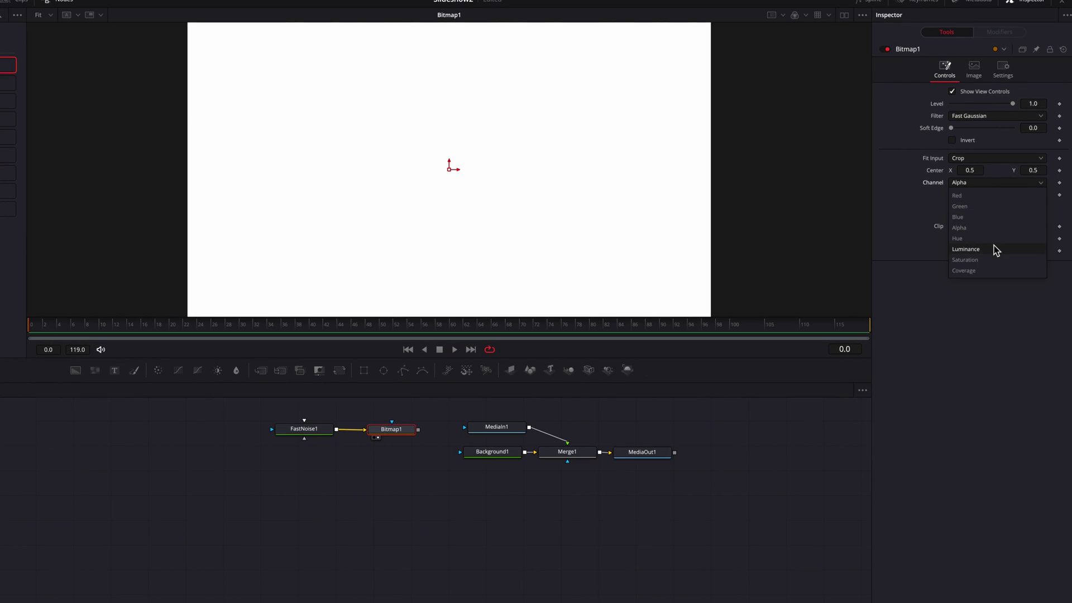
left_click(996, 249)
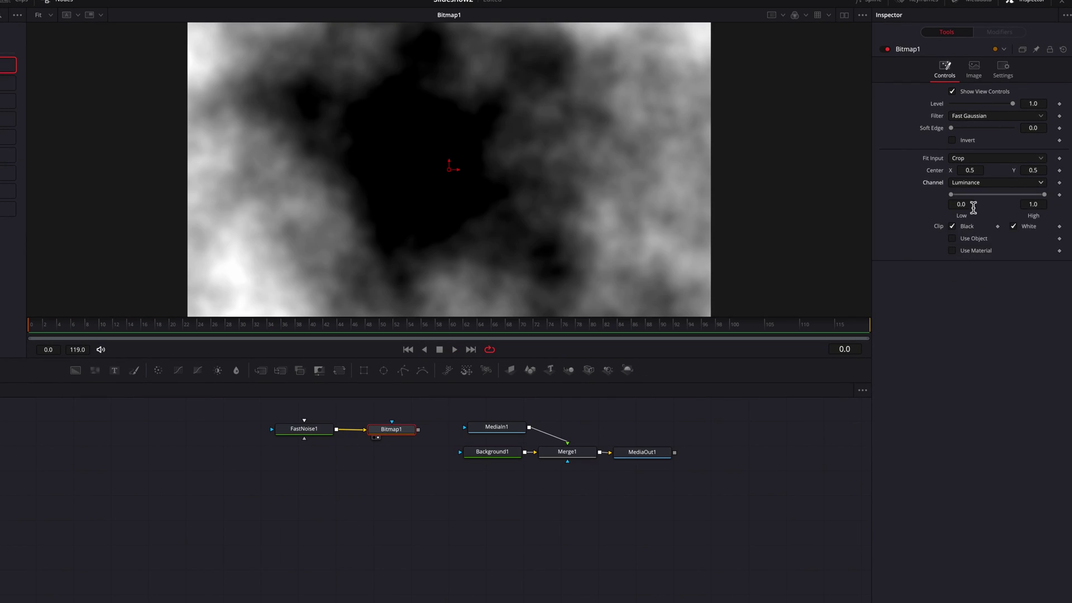
left_click_drag(954, 198, 972, 198)
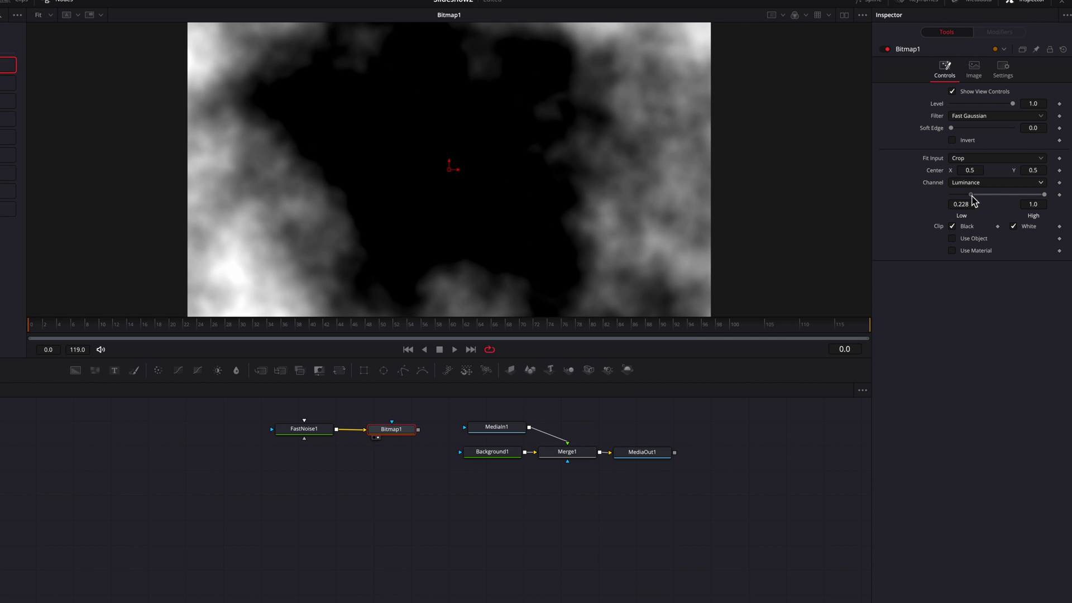
left_click_drag(1044, 195, 1009, 196)
- Keyframe FastNoise1's gradient End position at the first frame and at frame 119
left_click_drag(300, 429, 277, 431)
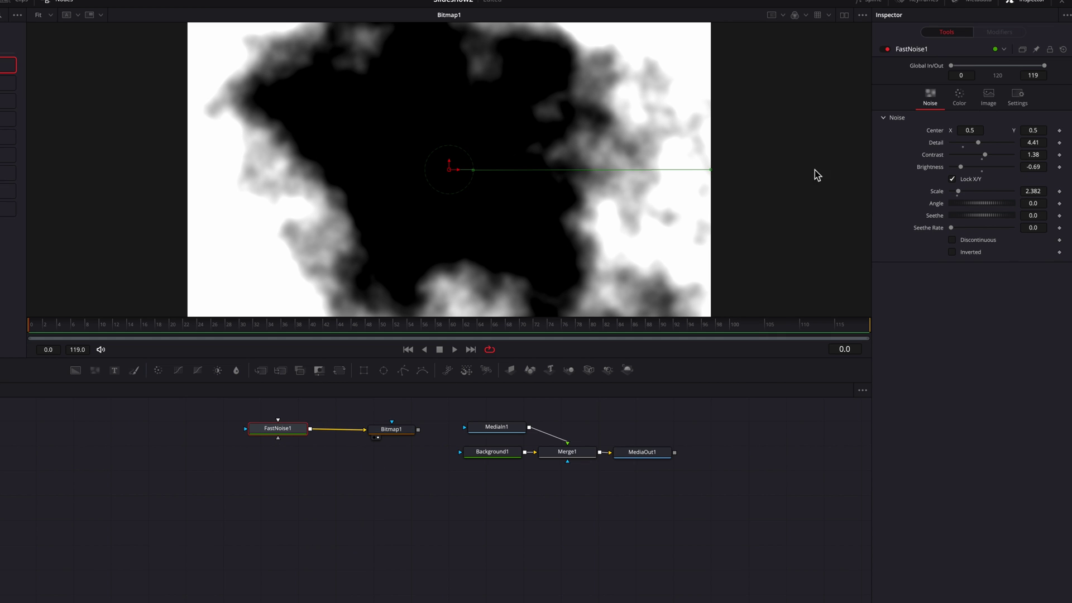
left_click(958, 98)
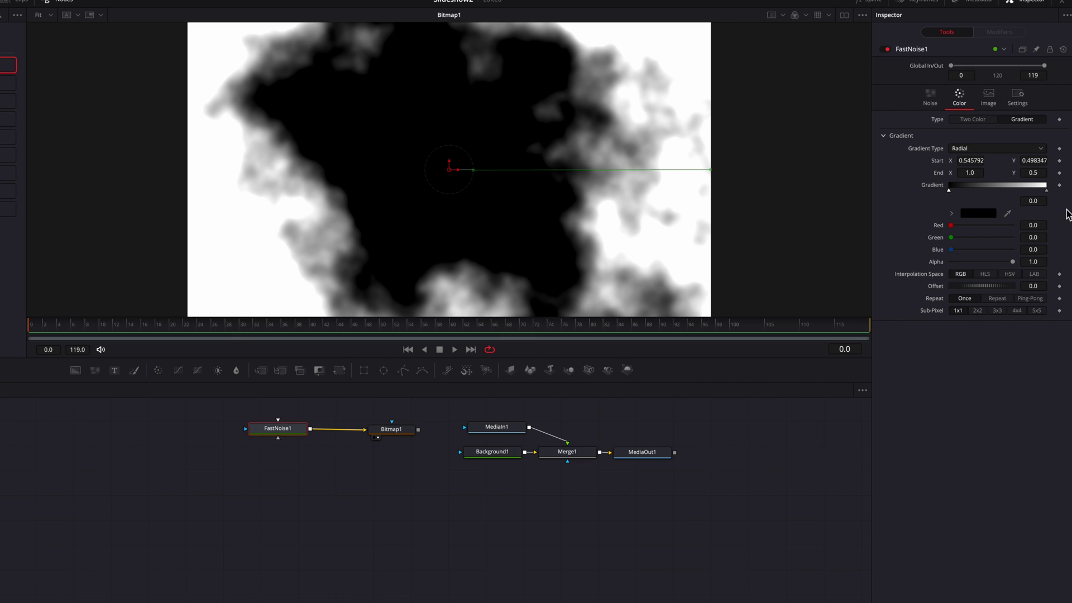
left_click(1060, 173)
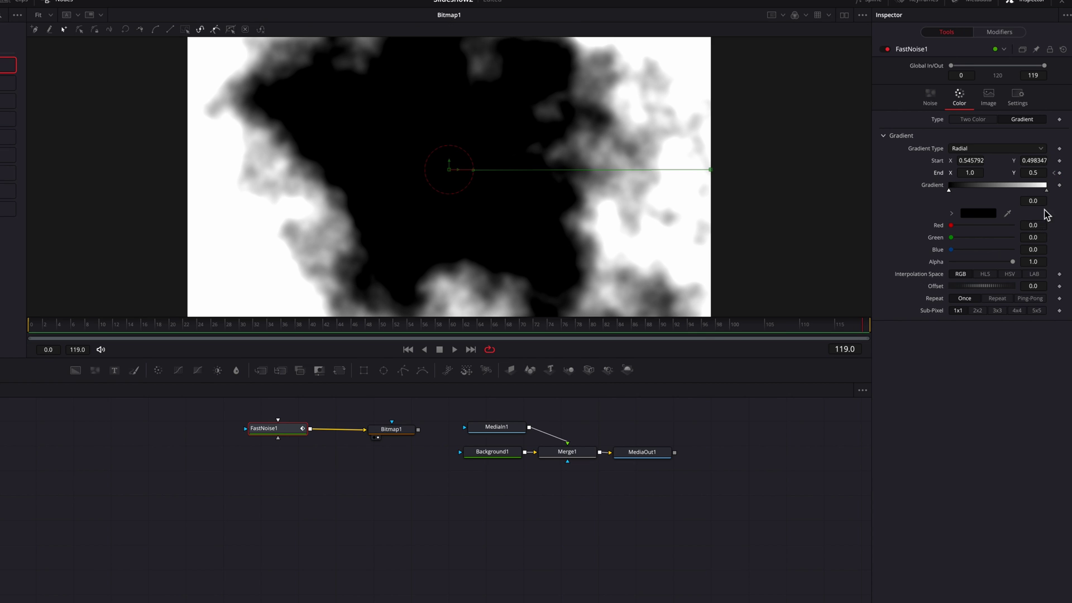
- At frame 0, match the gradient End to its start point with X 0.545792 and Y 0.4991
key("Home")
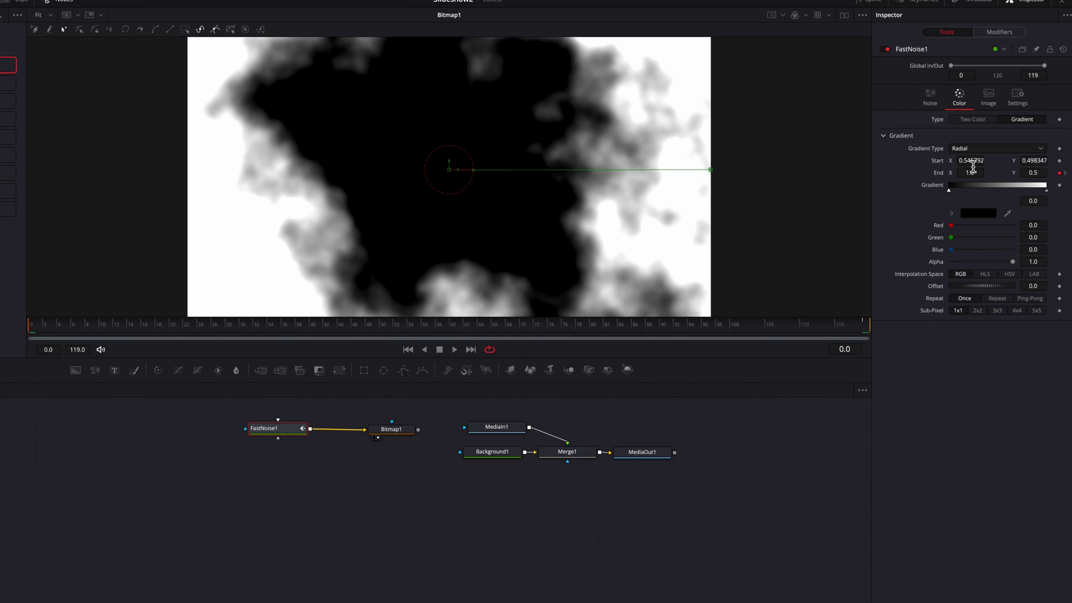
left_click(972, 163)
left_click(977, 173)
type("0.6545793")
key("Return")
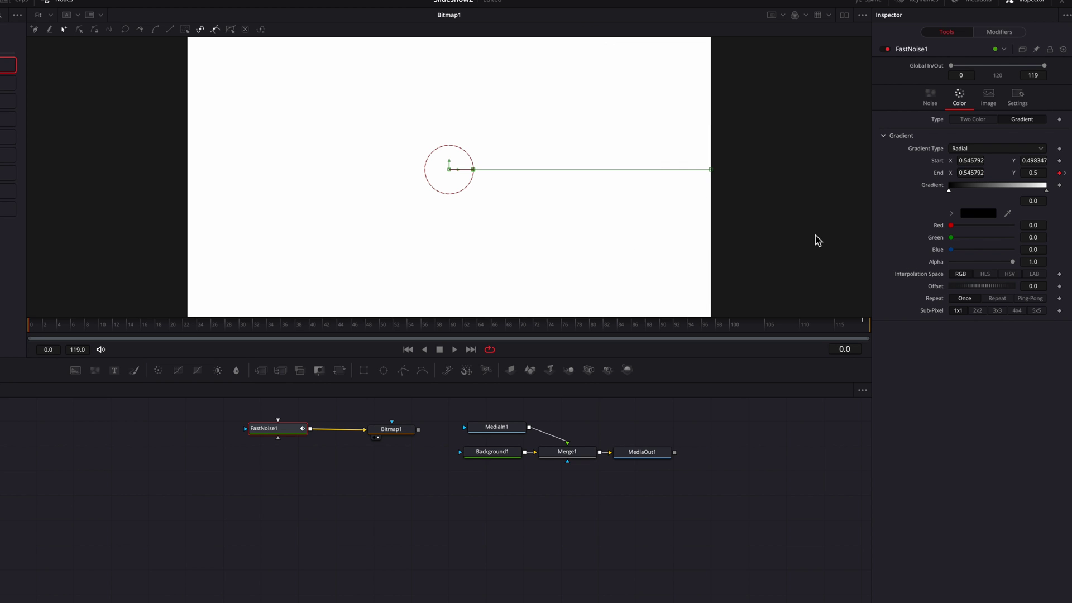
left_click(735, 462)
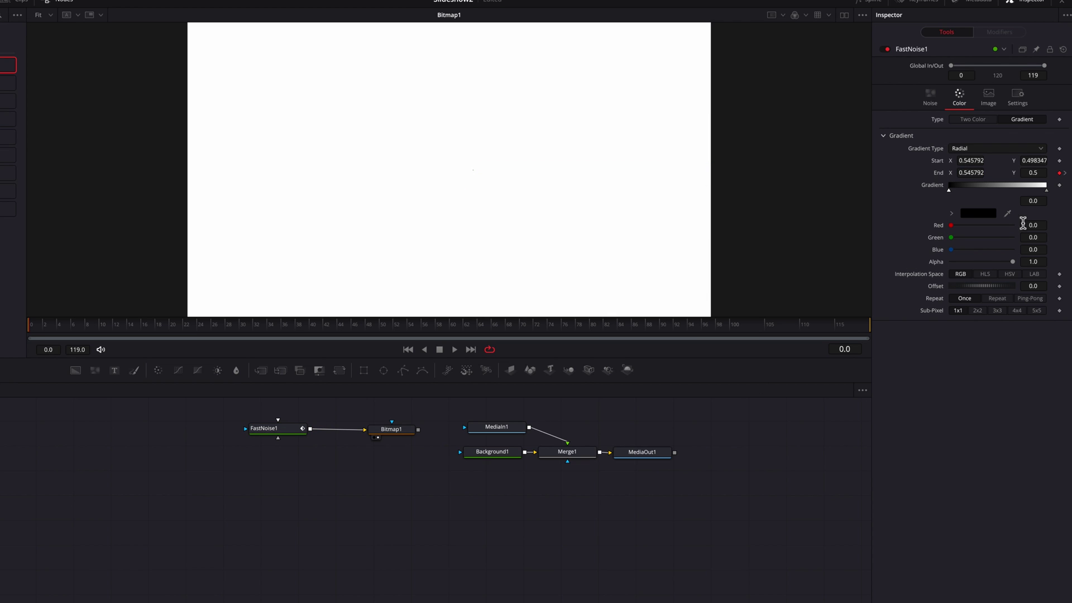
left_click(1033, 173)
type("0.4991")
key("Return")
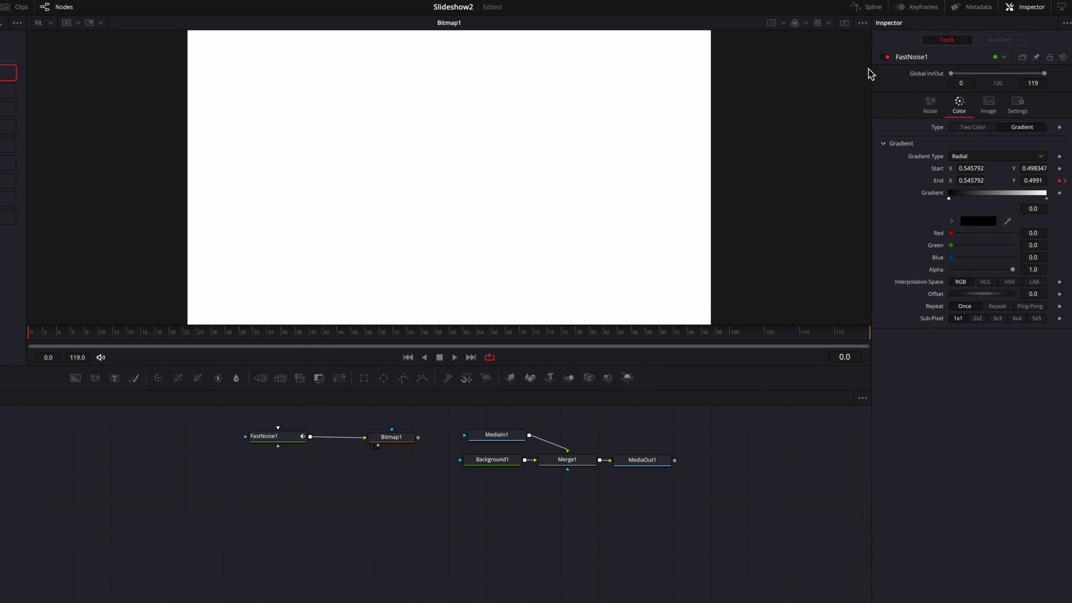
- Smooth FastNoise1's End displacement spline into a steep rise with a long ease-out, and play the animation back
left_click(869, 9)
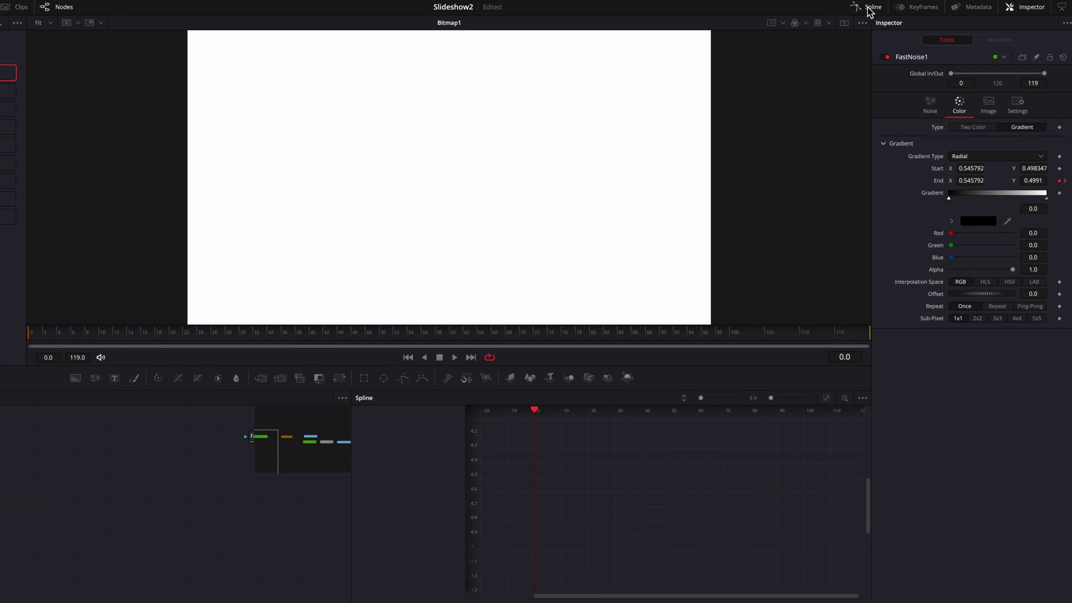
left_click(251, 439)
left_click_drag(207, 511, 167, 533)
left_click(377, 437)
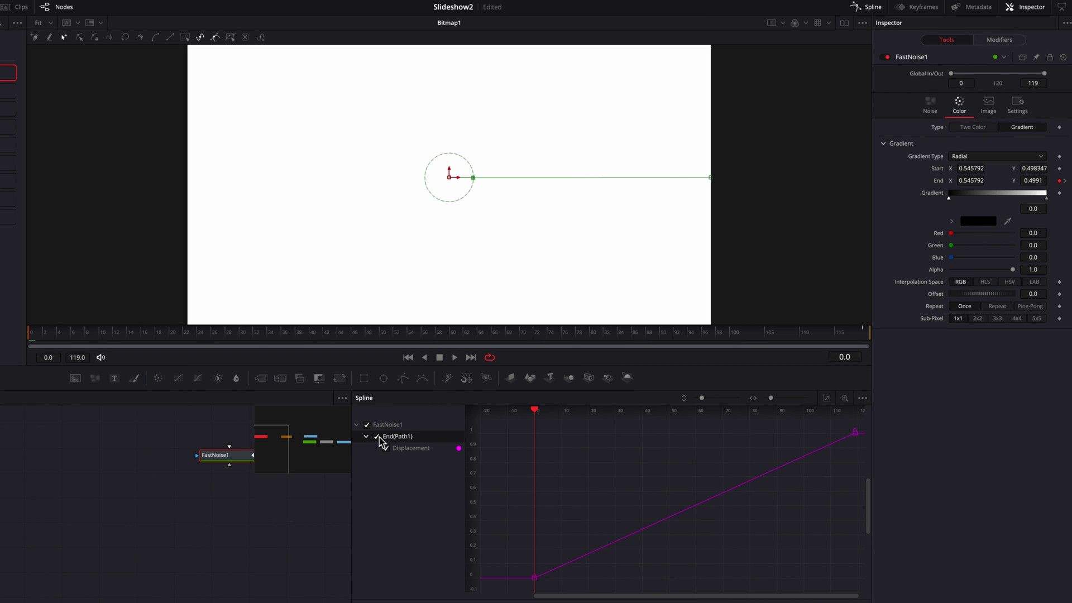
left_click_drag(515, 420, 864, 592)
key("shift+s")
left_click_drag(641, 578, 569, 438)
left_click_drag(742, 434, 597, 450)
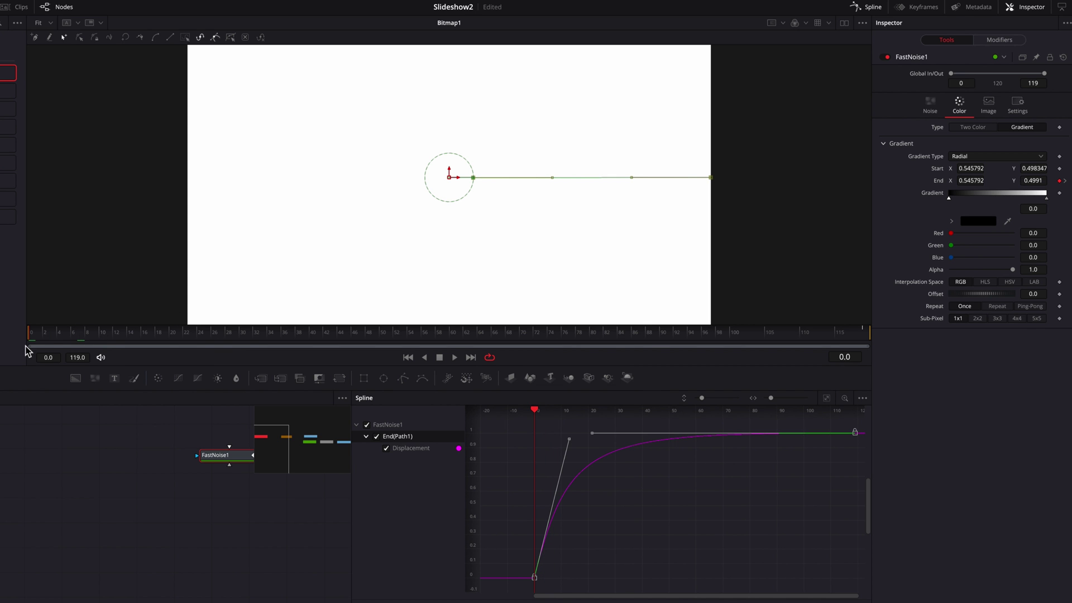
key("space")
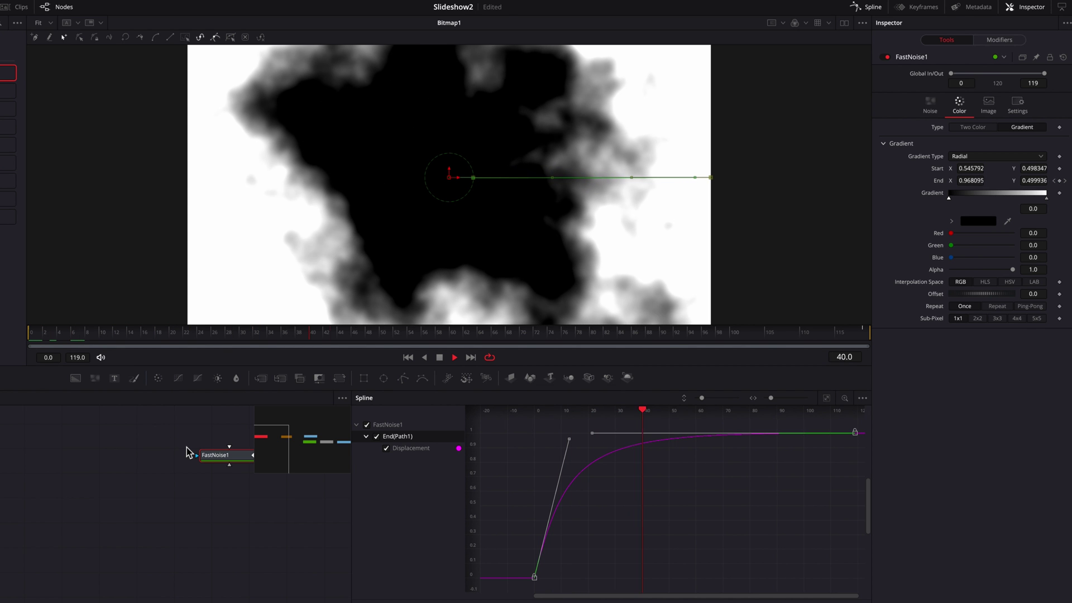
key("space")
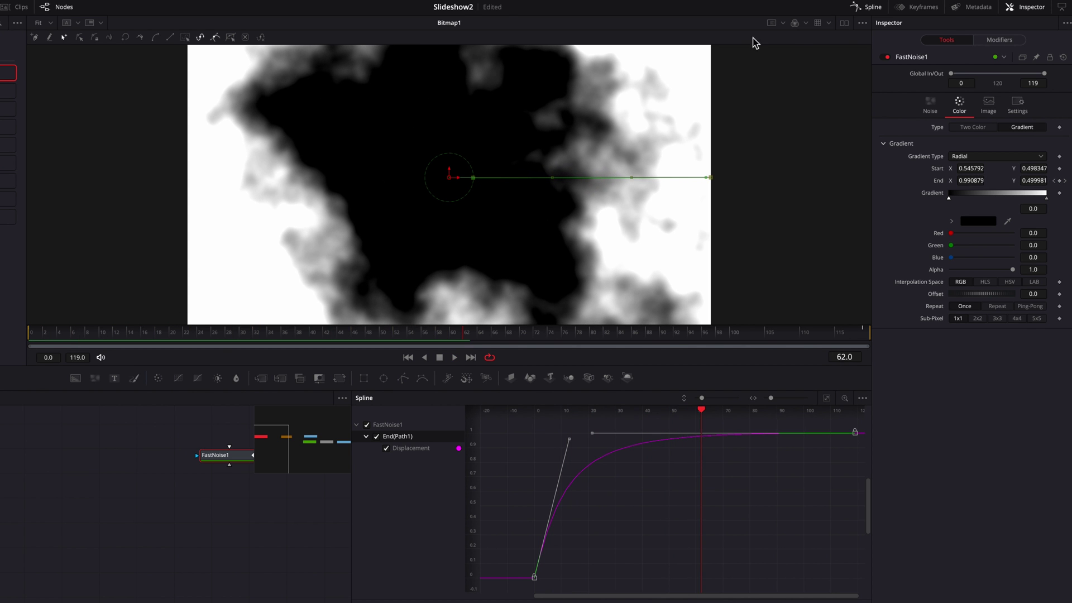
left_click(873, 8)
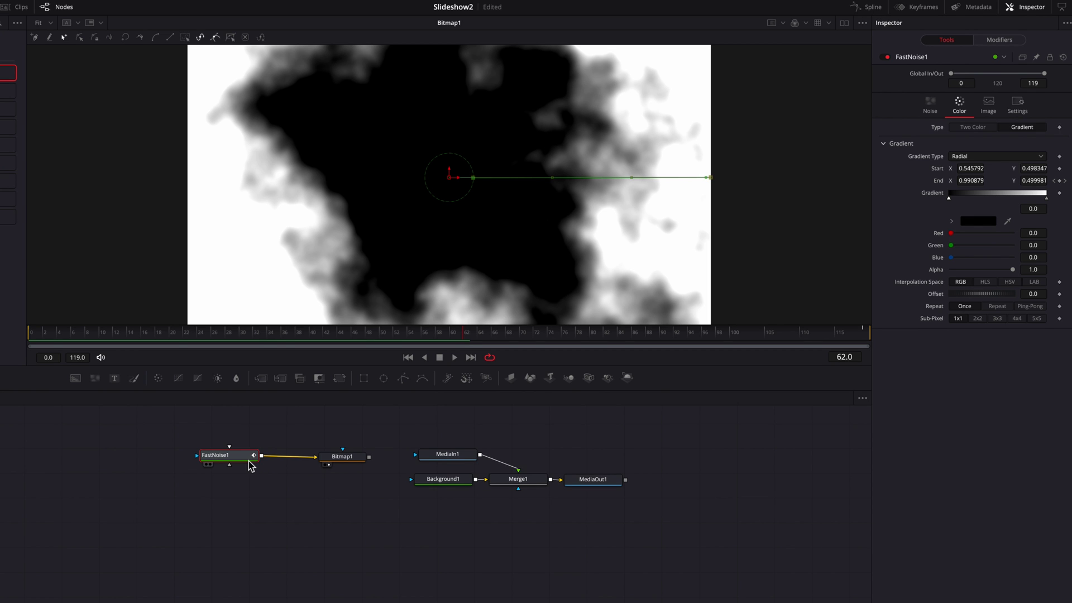
- Duplicate FastNoise1 and merge the copy over the original ahead of Bitmap1, with the merge's apply mode set to Multiply
left_click_drag(250, 465, 237, 461)
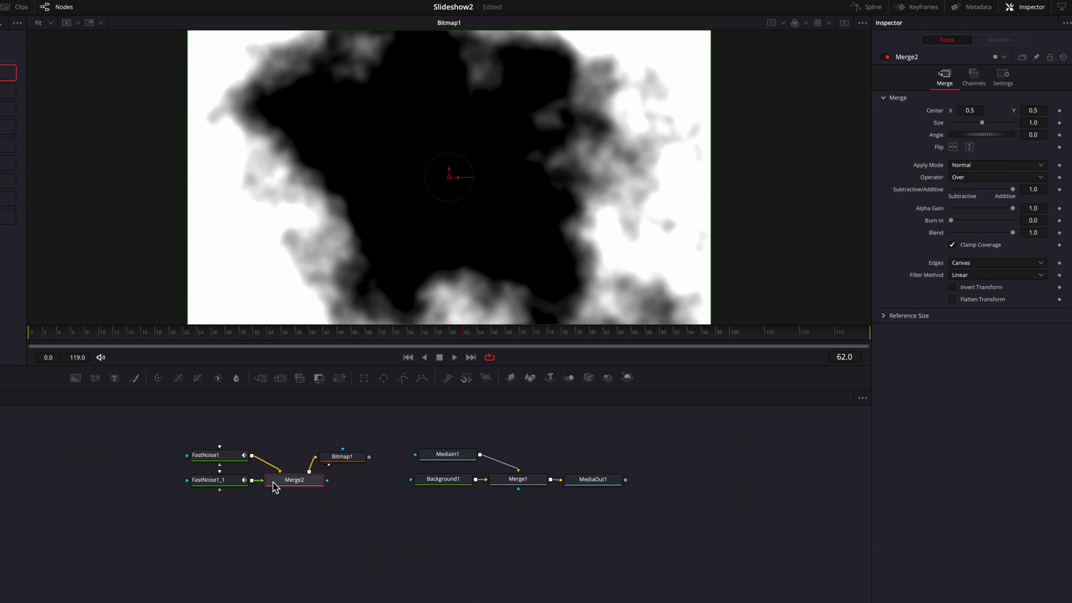
left_click(1024, 167)
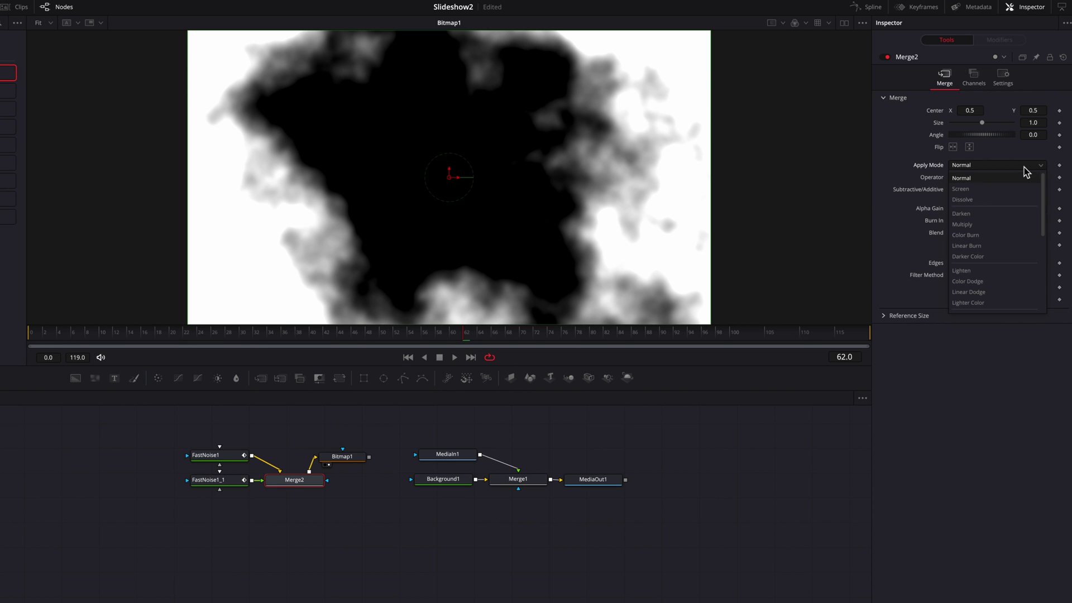
left_click(1006, 225)
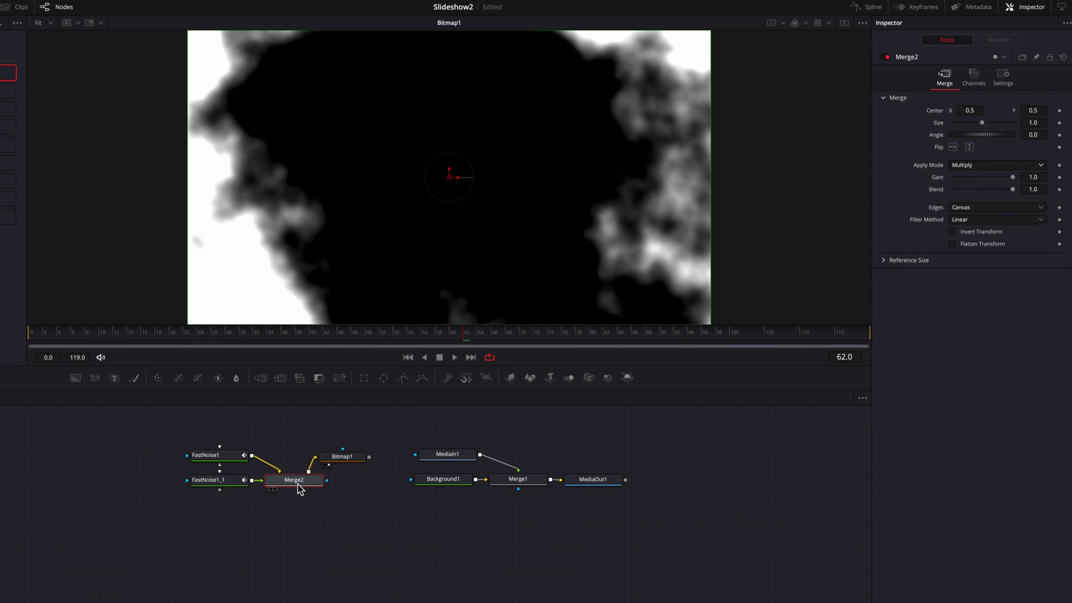
- View FastNoise1_1, delay its first End keyframe to about frame 22, and steepen the start of its displacement curve
left_click(237, 481)
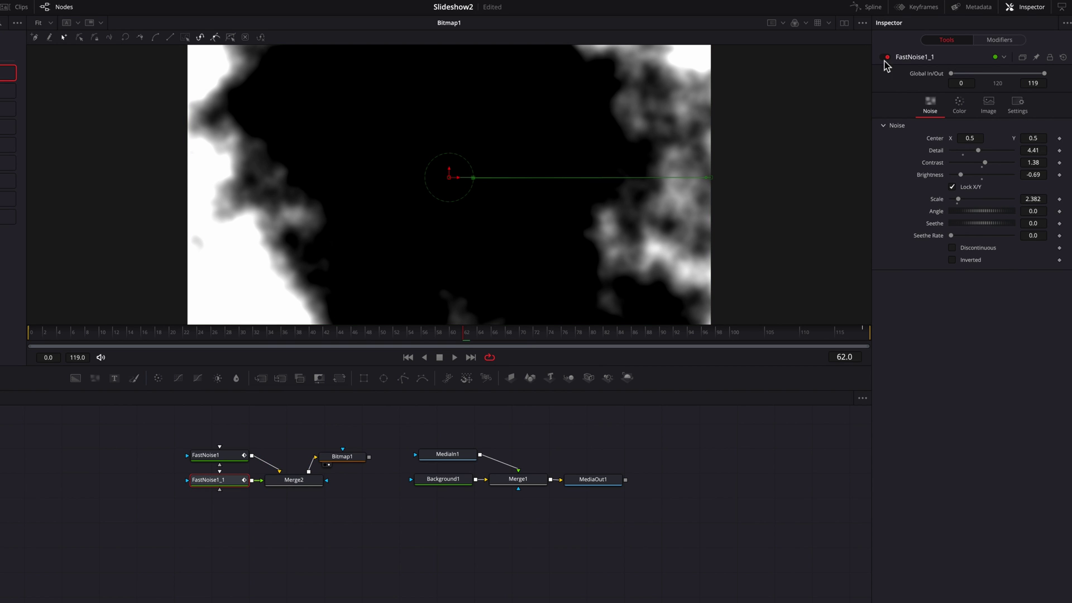
key("1")
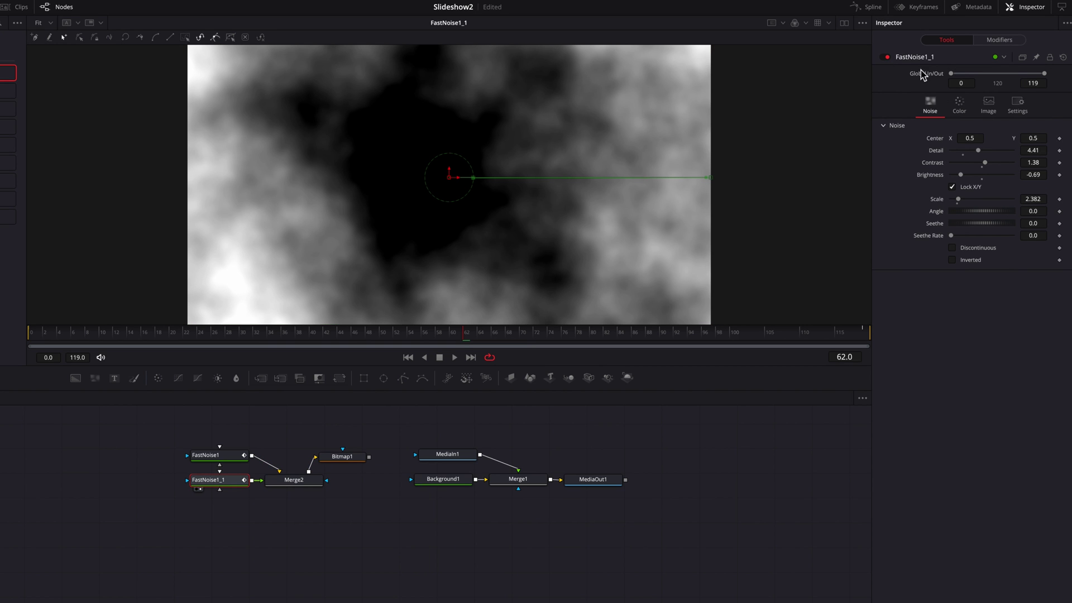
left_click(871, 7)
left_click(535, 576)
left_click_drag(533, 580, 592, 581)
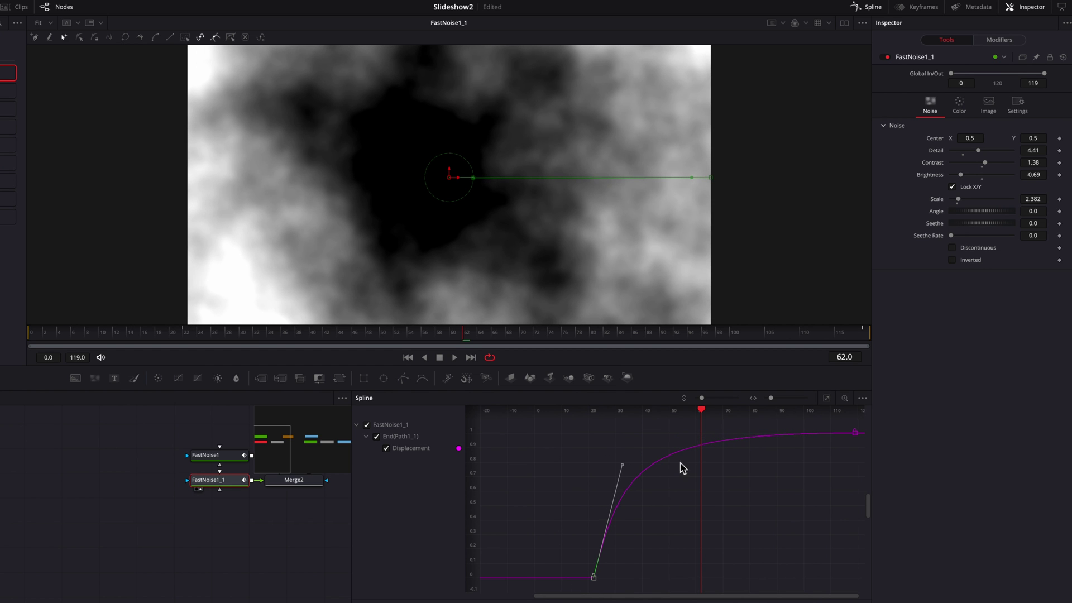
left_click_drag(577, 419, 870, 601)
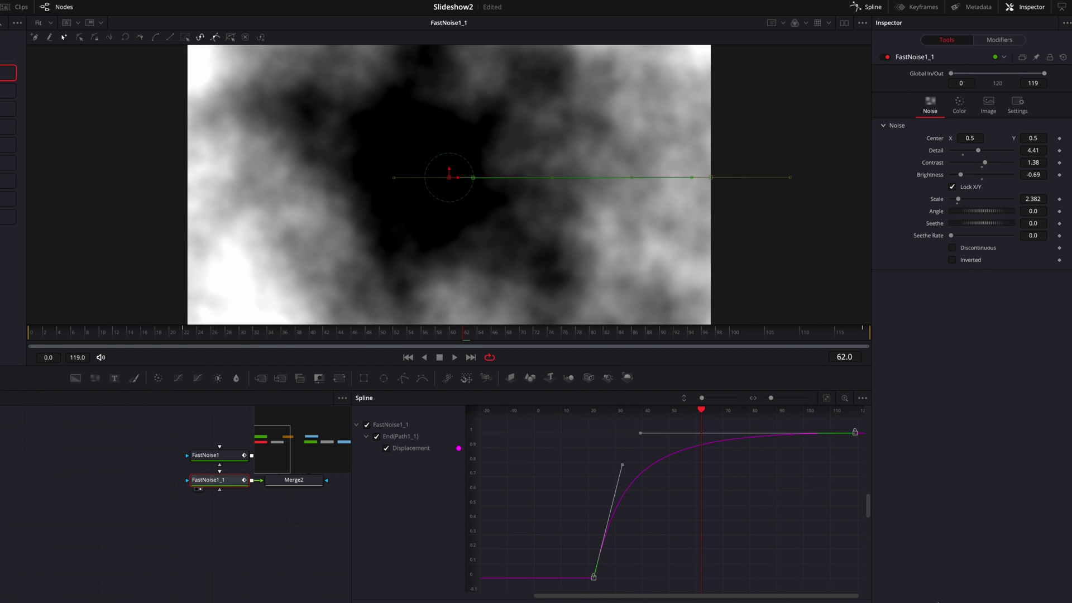
left_click_drag(619, 465, 621, 447)
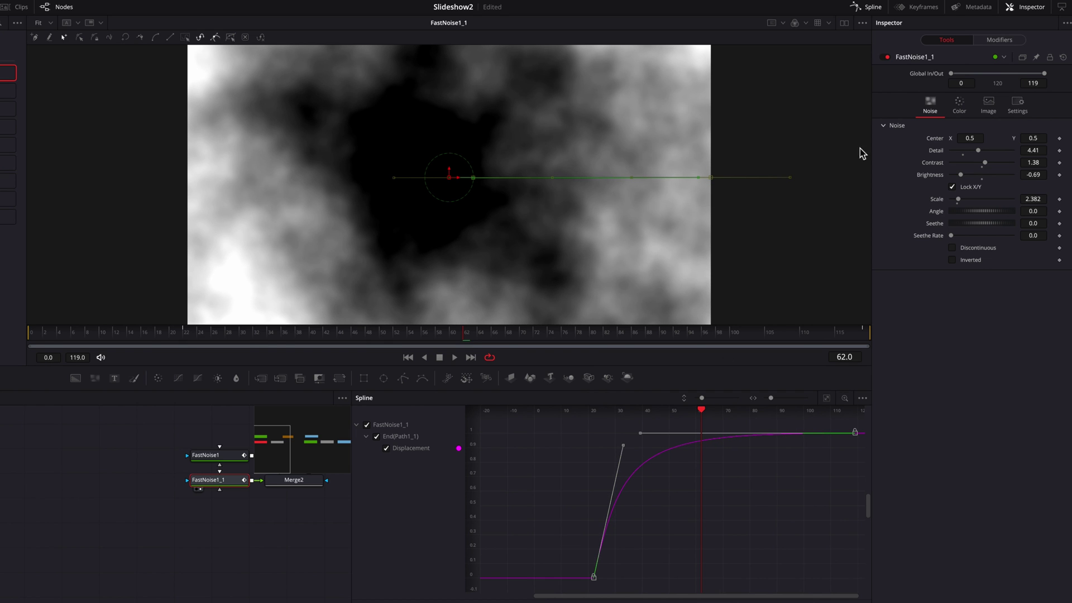
- At frame 119, set FastNoise1_1's gradient End X to 0.652 and play the animation back
left_click(968, 112)
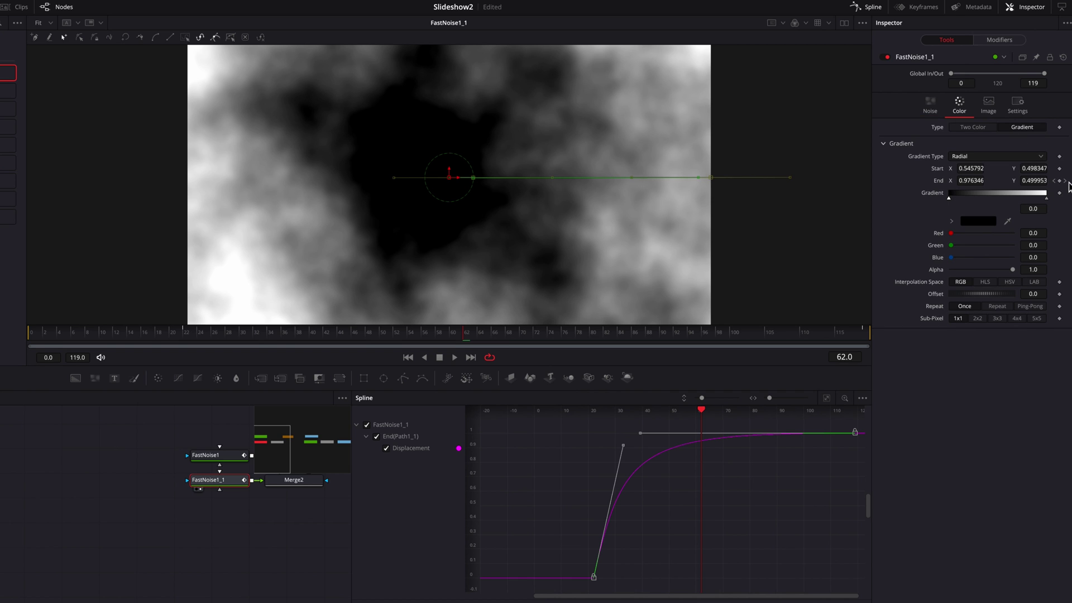
key("End")
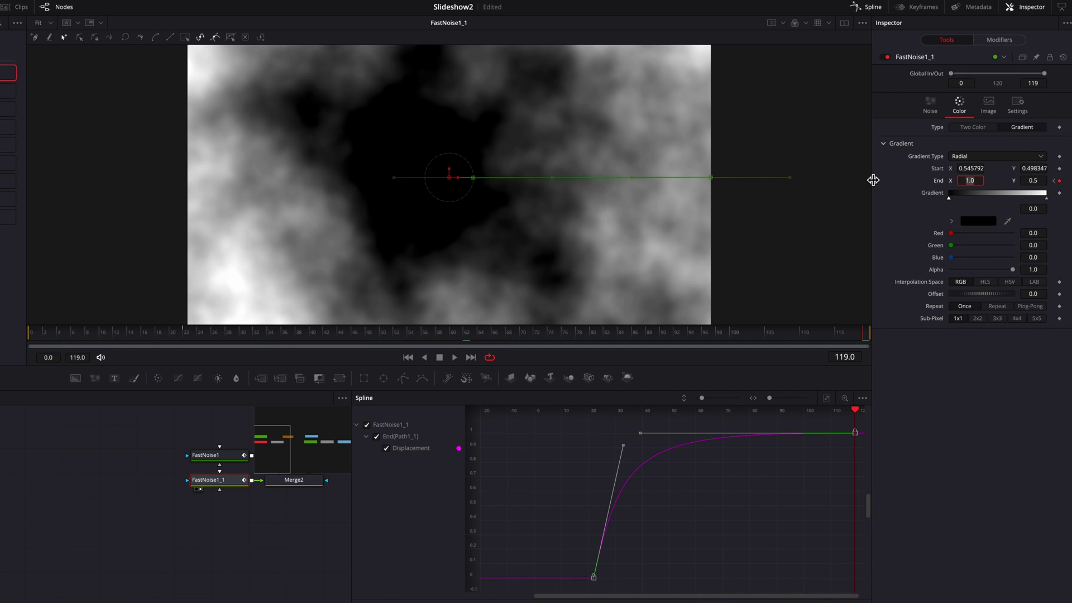
left_click_drag(976, 182, 783, 181)
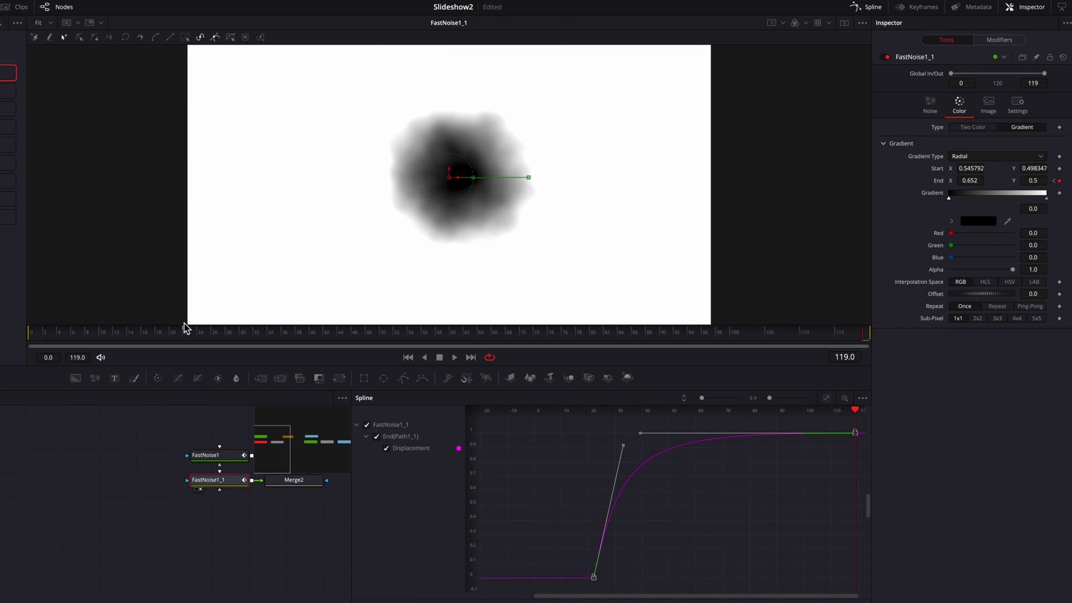
key("space")
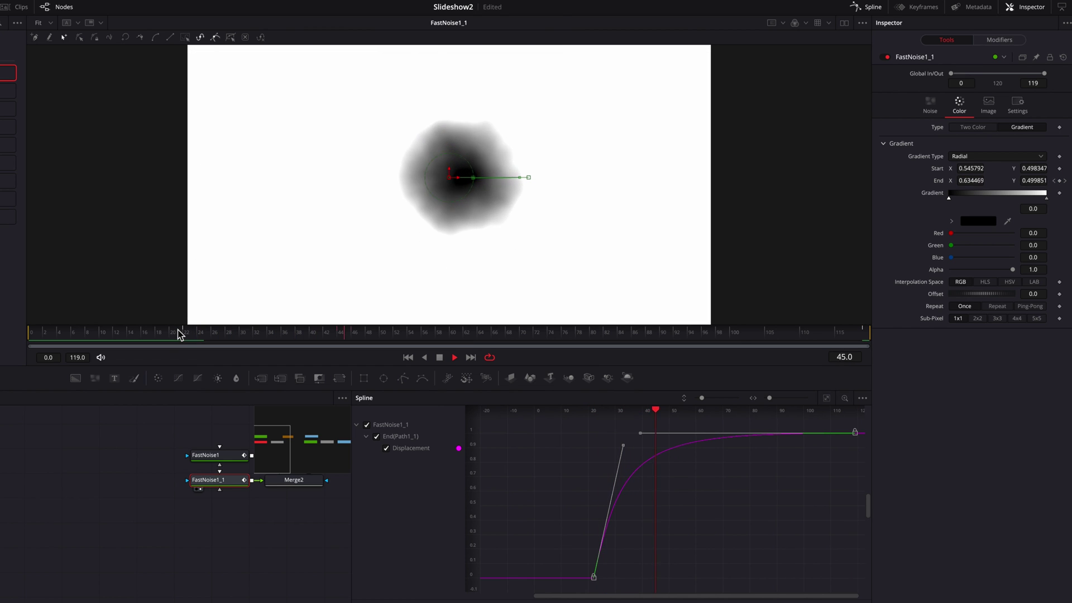
- Stop playback, view Bitmap1, and move Merge2's foreground to Center X 0.756, Y 0.676
key("space")
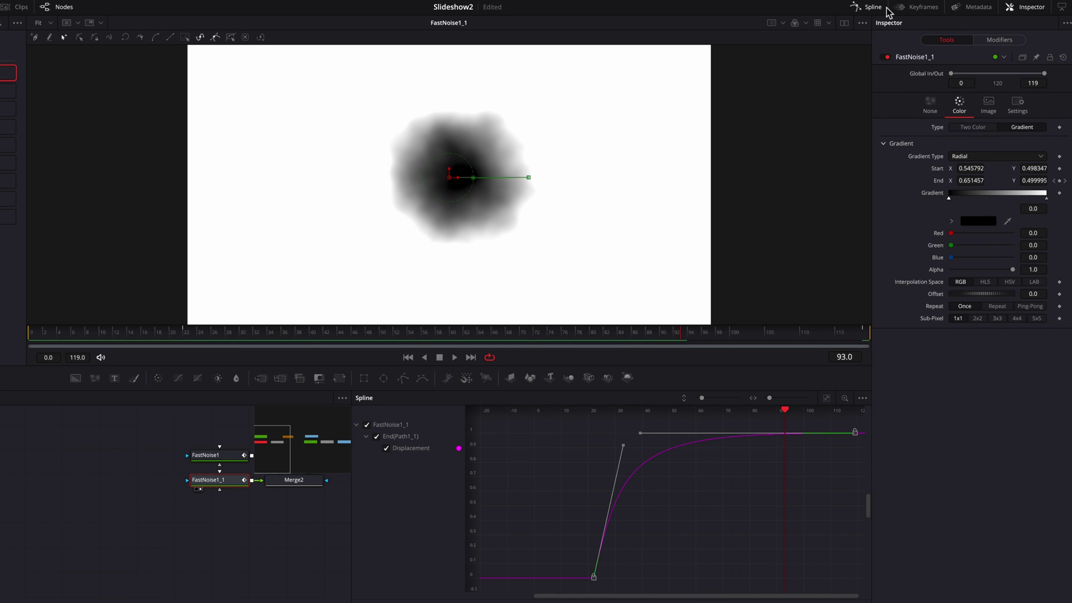
left_click(878, 12)
left_click(352, 458)
key("2")
left_click(313, 482)
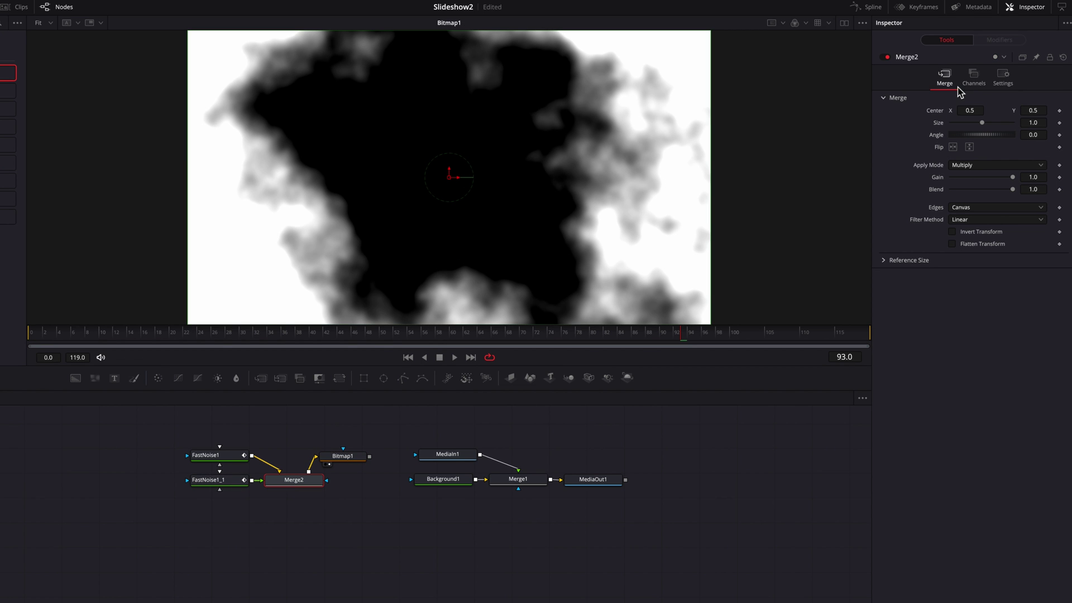
mouse_move(971, 109)
left_mouse_down()
mouse_move(1071, 109)
mouse_move(968, 110)
left_mouse_up()
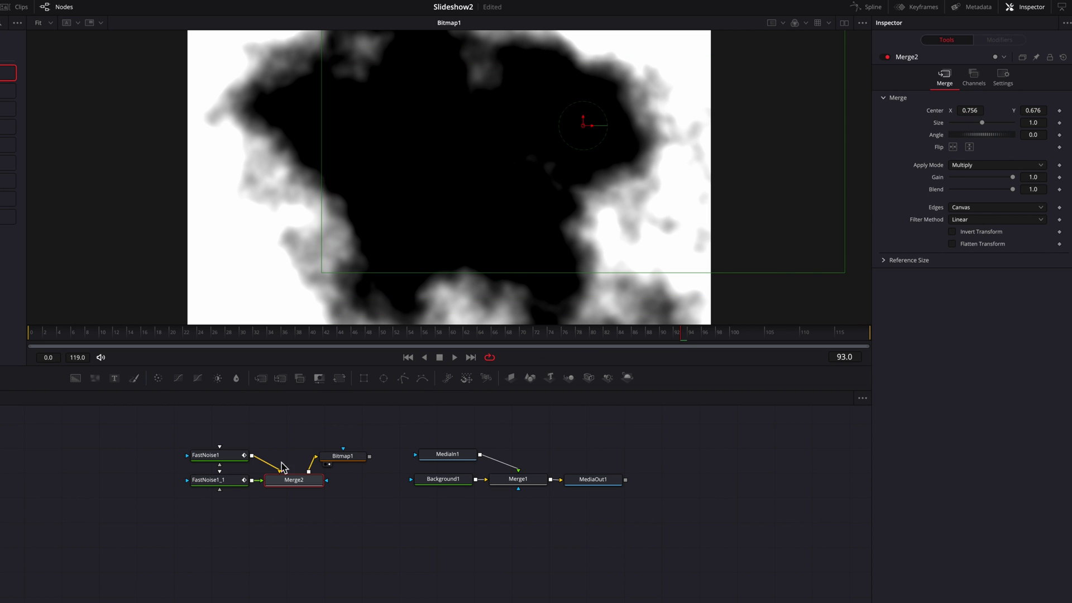
- Set FastNoise1_1's noise brightness to -0.801, and play the combined mask back from the first frame
left_click(241, 483)
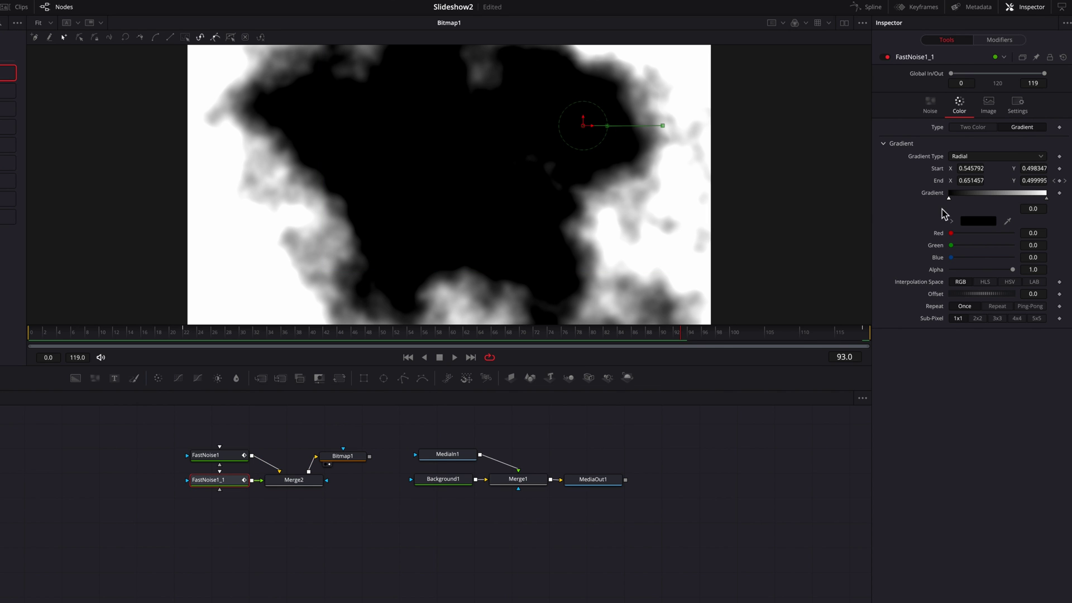
left_click(929, 106)
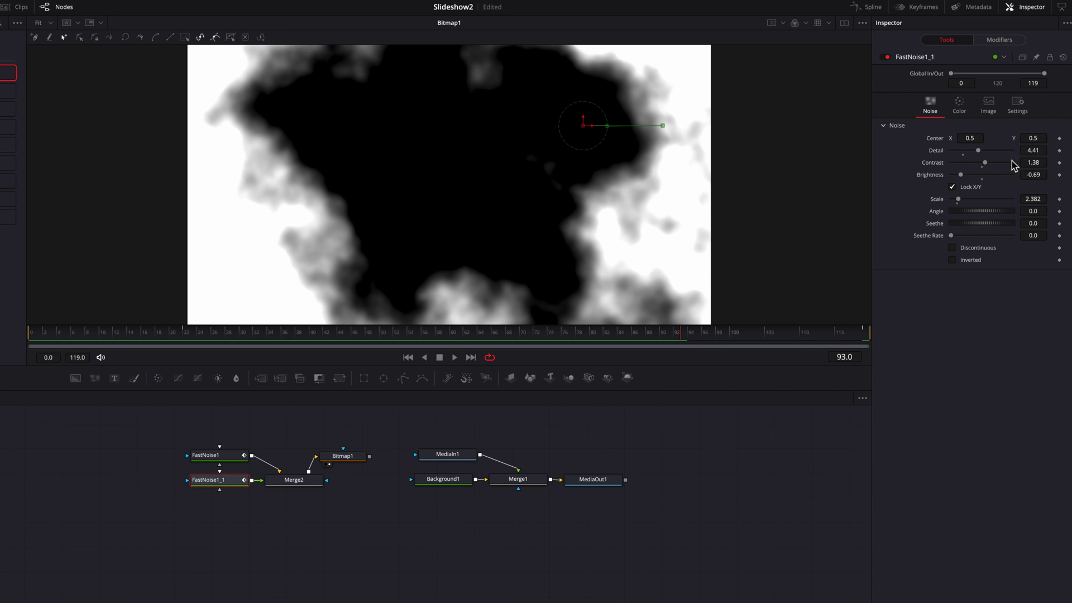
left_click(1040, 175)
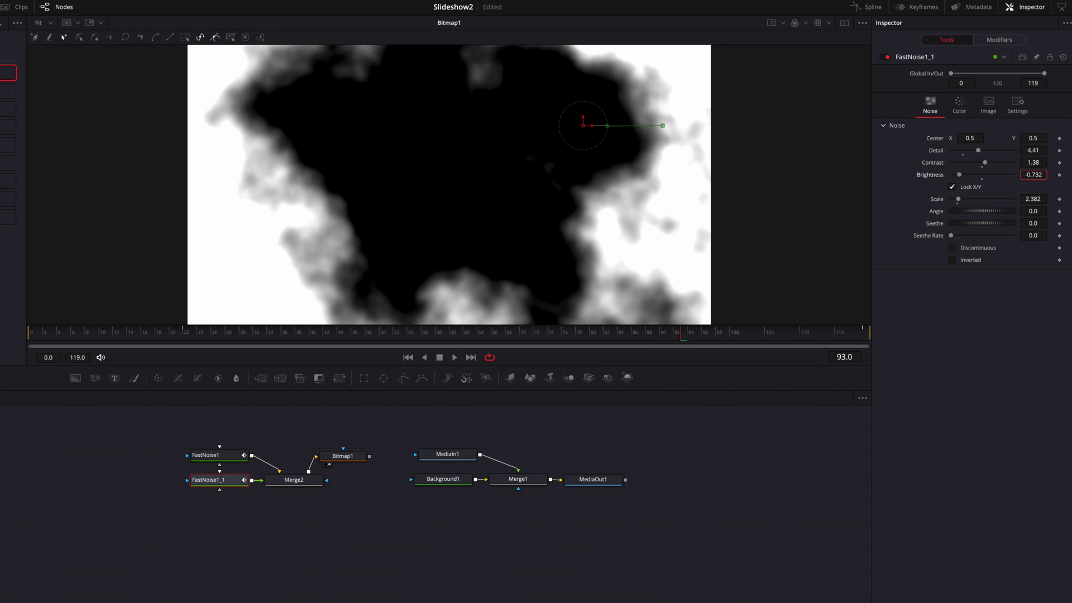
type("-0.801")
key("Return")
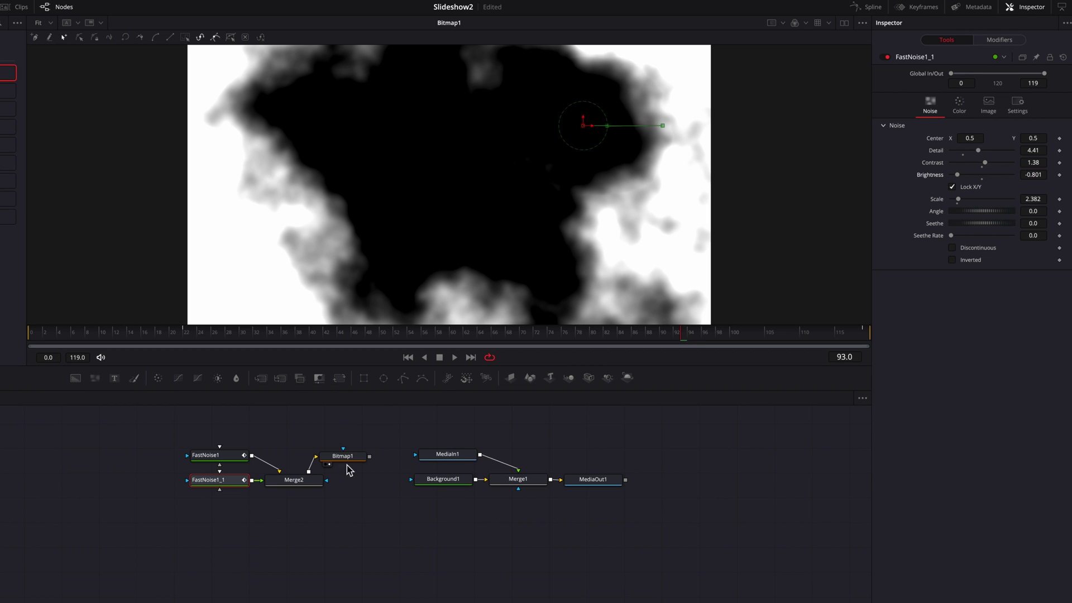
left_click(318, 481)
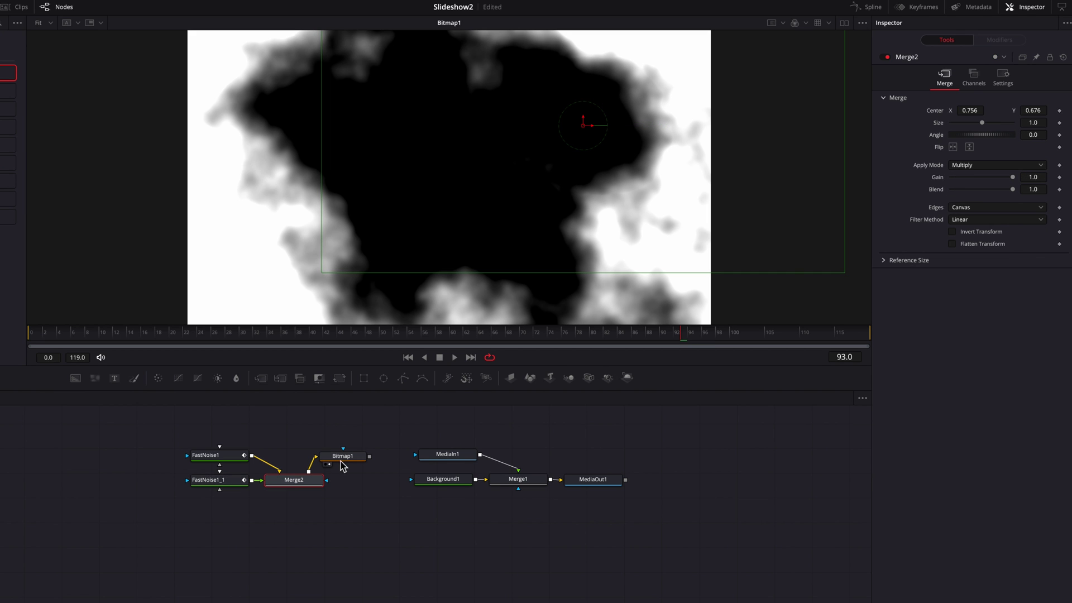
left_click_drag(110, 336, 29, 336)
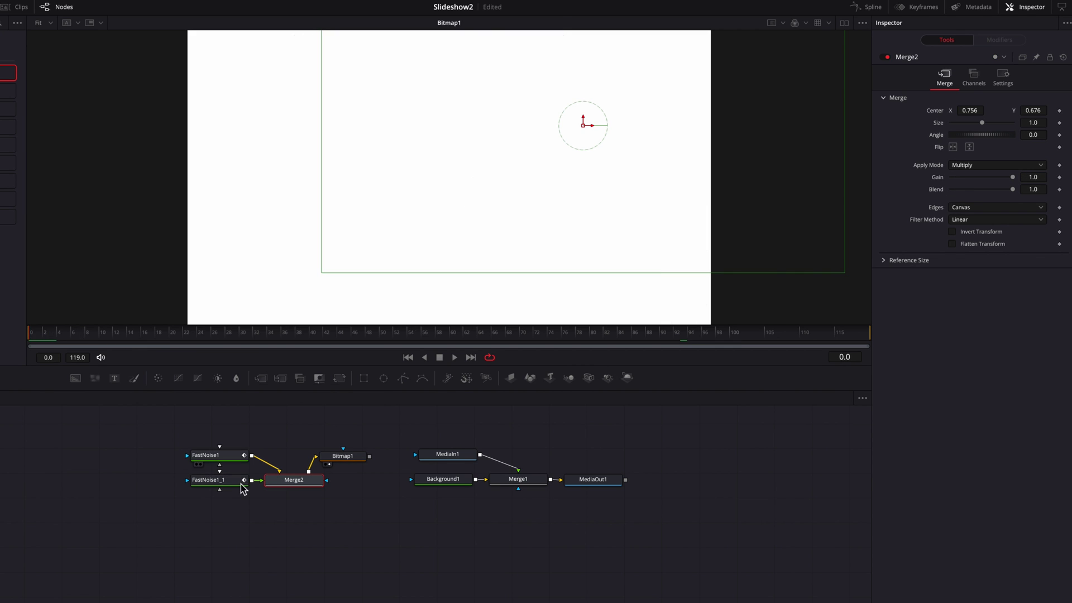
key("space")
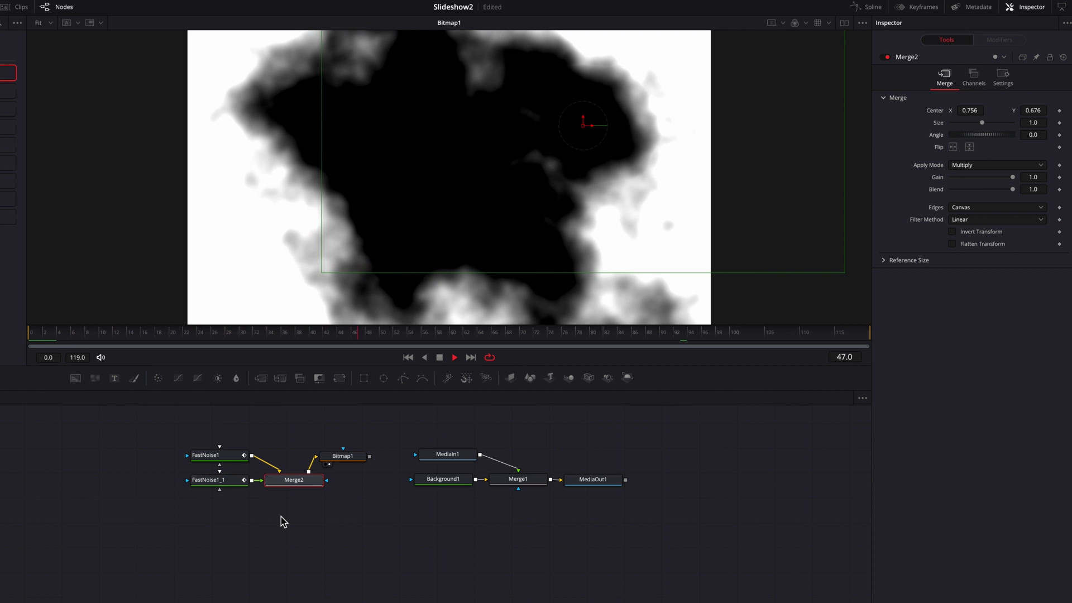
key("space")
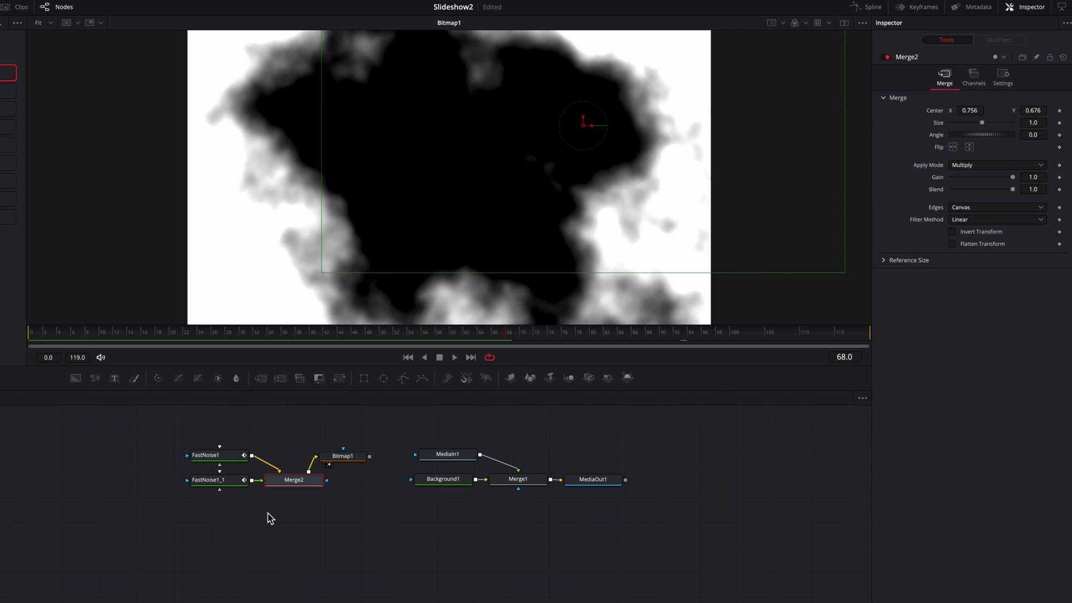
- Add a Duplicate node fed by FastNoise1_1 and set its time offset to -15
left_click(235, 487)
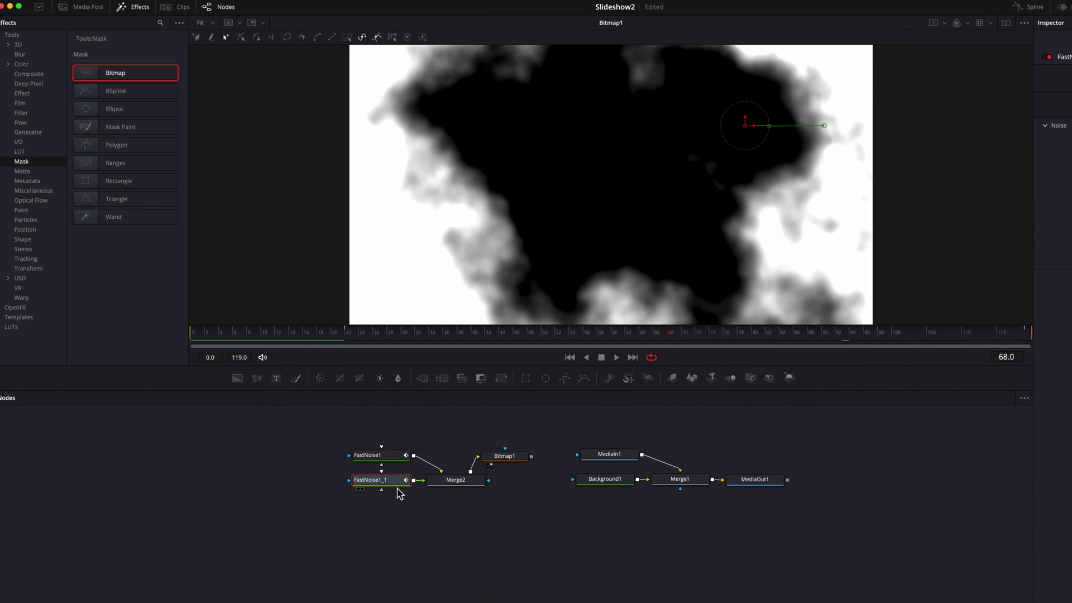
left_click(28, 92)
left_click_drag(349, 527, 381, 513)
left_click_drag(414, 482, 359, 516)
left_click_drag(199, 512, 231, 512)
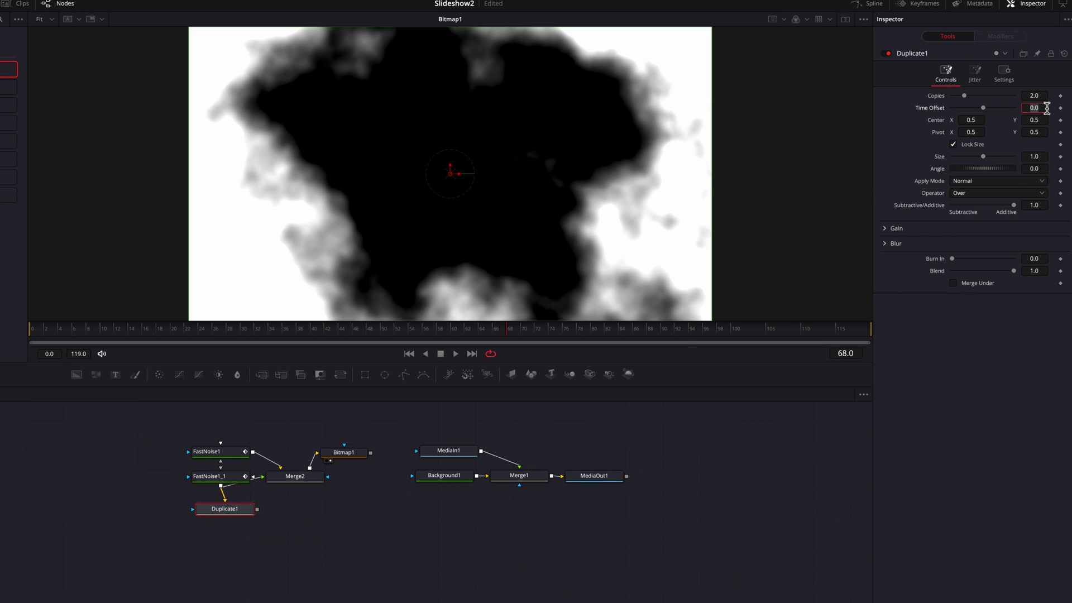
type("-15")
key("Return")
- Merge Duplicate1 over Merge2 ahead of Bitmap1 with apply mode Multiply, and shift its center toward the frame's lower left
left_click_drag(257, 509, 311, 468)
left_click_drag(322, 510, 350, 509)
left_click(990, 163)
left_click(989, 217)
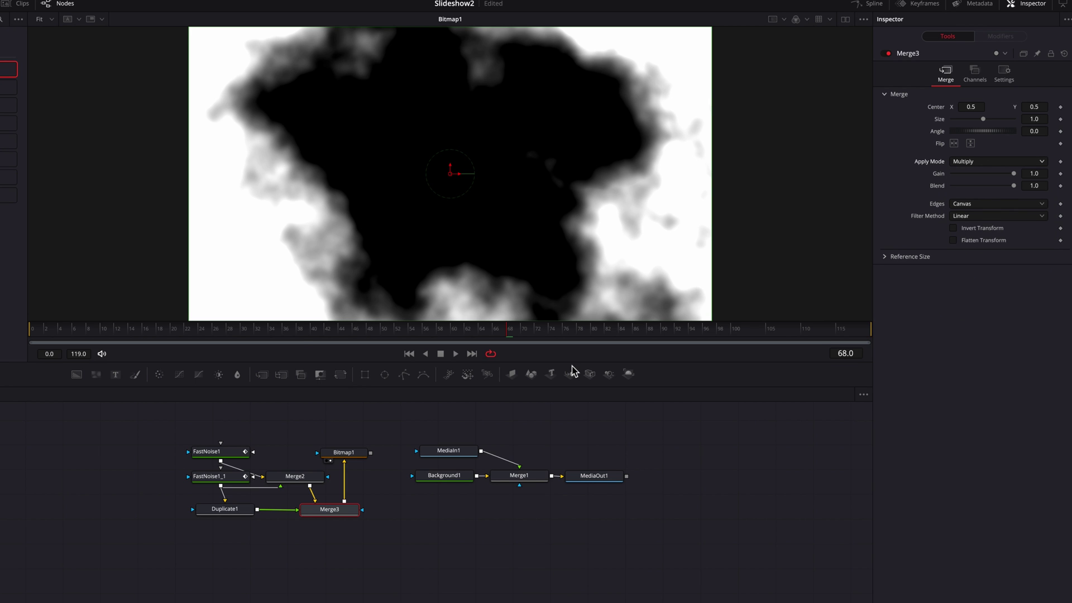
left_click_drag(335, 509, 329, 510)
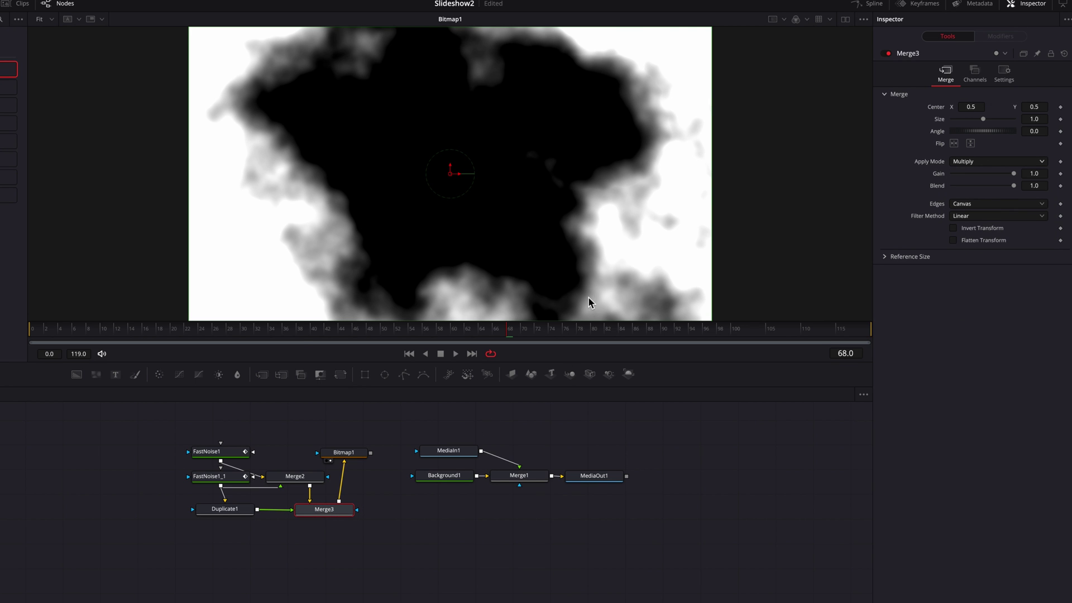
left_click_drag(1041, 109, 1063, 120)
mouse_move(972, 106)
left_mouse_down()
mouse_move(959, 107)
mouse_move(1046, 124)
mouse_move(981, 107)
left_mouse_up()
- Paste a copy of Duplicate1 fed by the original, and merge it over Merge3 ahead of Bitmap1 with apply mode Multiply
left_click(239, 512)
key("ctrl+c")
left_click(235, 545)
key("ctrl+v")
left_click_drag(257, 510, 340, 503)
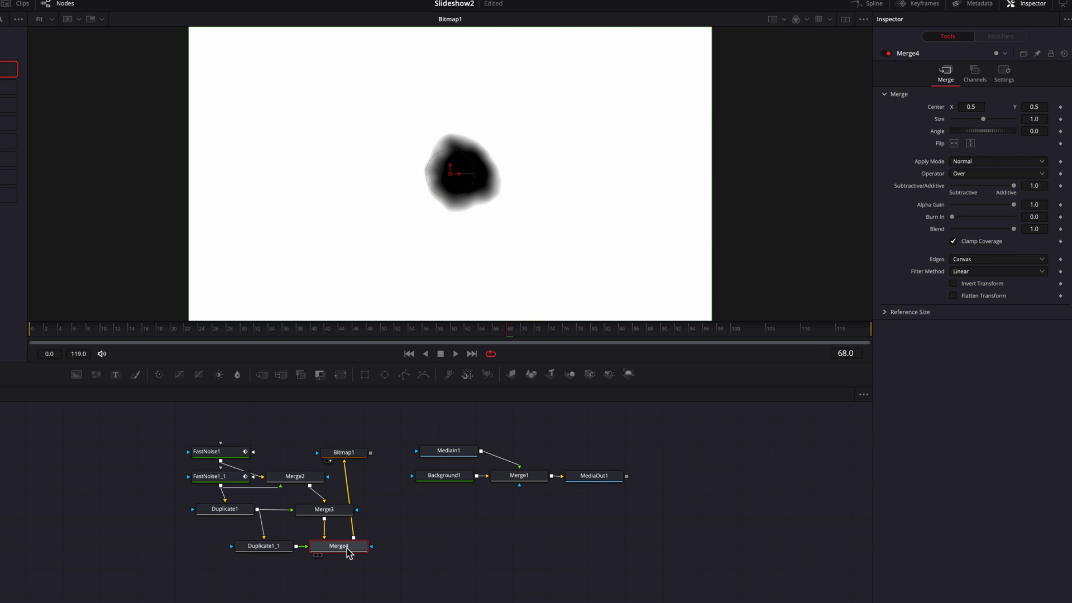
left_click(1002, 166)
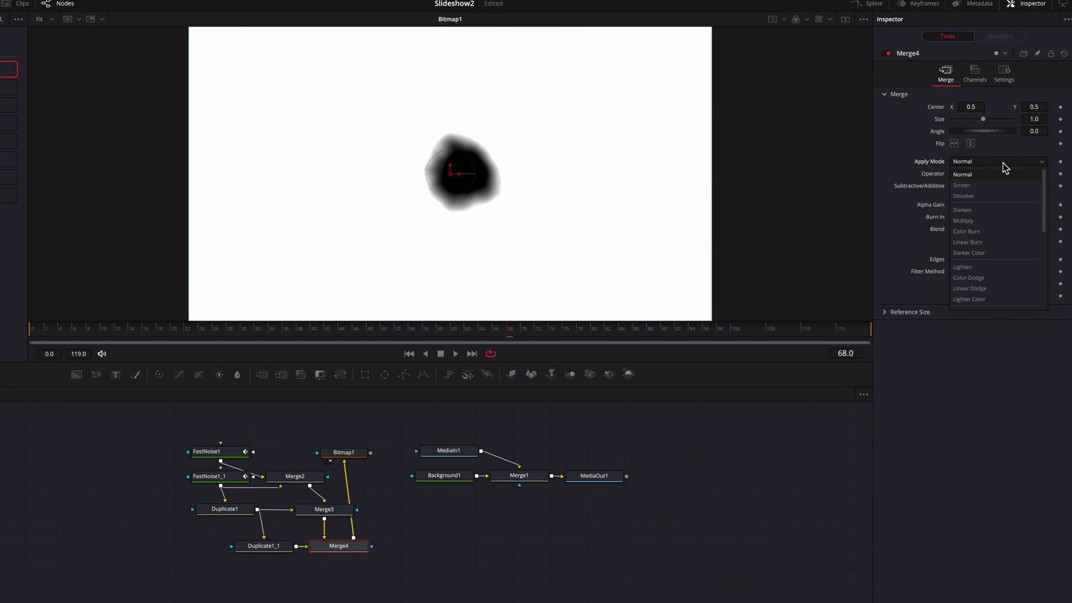
left_click(1003, 225)
- Set Merge4's center to X 0.771, Y 0.314 and its size to 1.144, and play the mask back from the first frame
left_click_drag(449, 173, 586, 234)
left_click_drag(971, 106, 970, 106)
mouse_move(1033, 106)
left_mouse_down()
mouse_move(974, 108)
mouse_move(1039, 108)
mouse_move(980, 106)
mouse_move(1043, 119)
mouse_move(1033, 106)
left_mouse_up()
left_click_drag(964, 105, 968, 105)
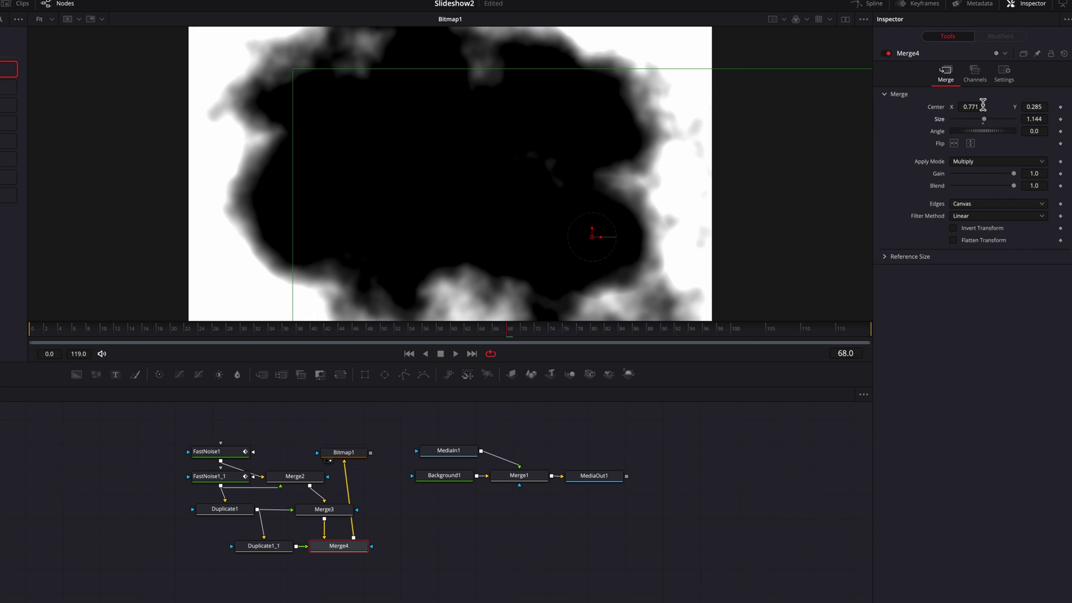
scroll(1033, 107, "up", 5)
left_click_drag(201, 335, 24, 336)
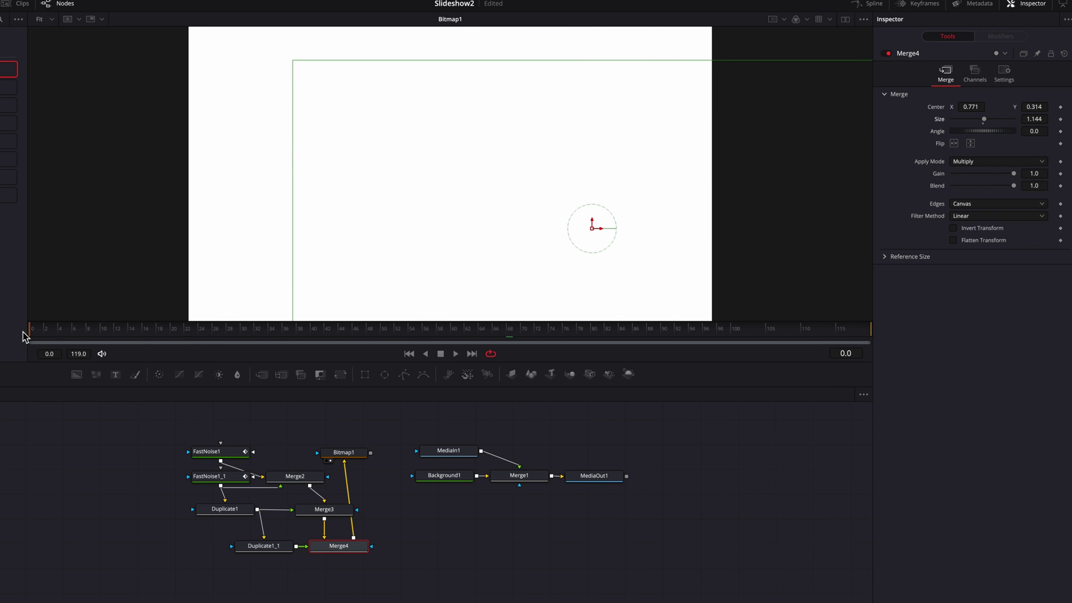
left_click(451, 531)
key("space")
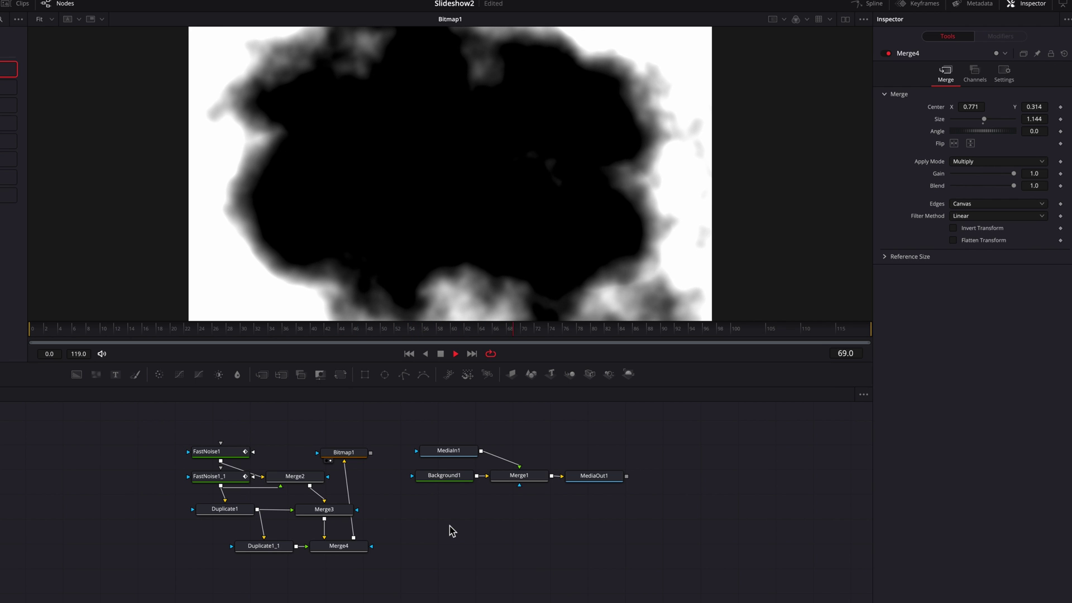
key("space")
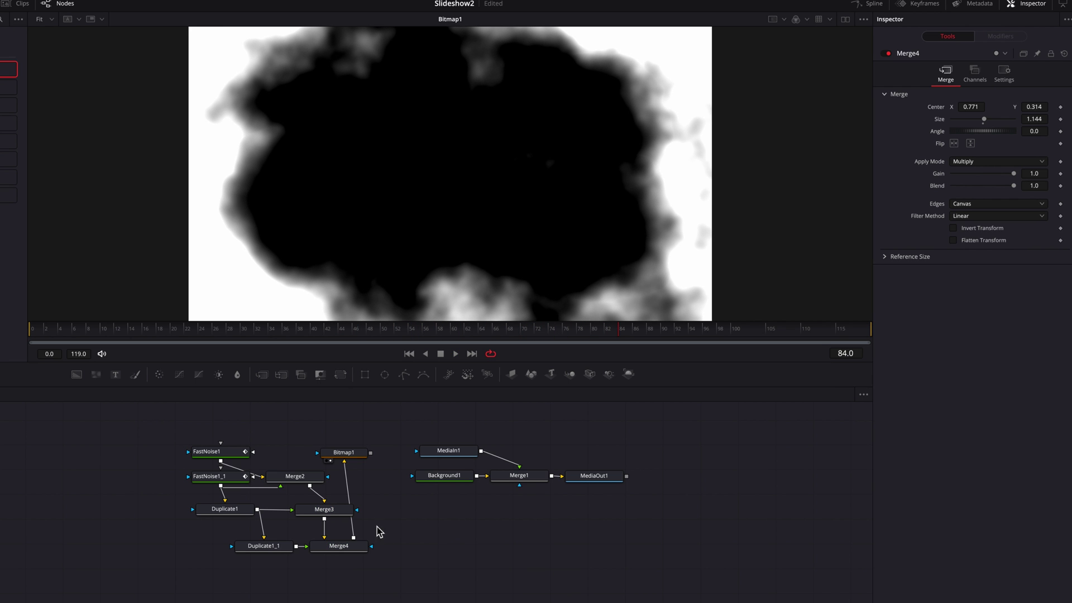
- Connect Bitmap1 to Merge1's effect mask input, check the result at MediaOut1, and return to the Edit page
left_click_drag(367, 457, 520, 482)
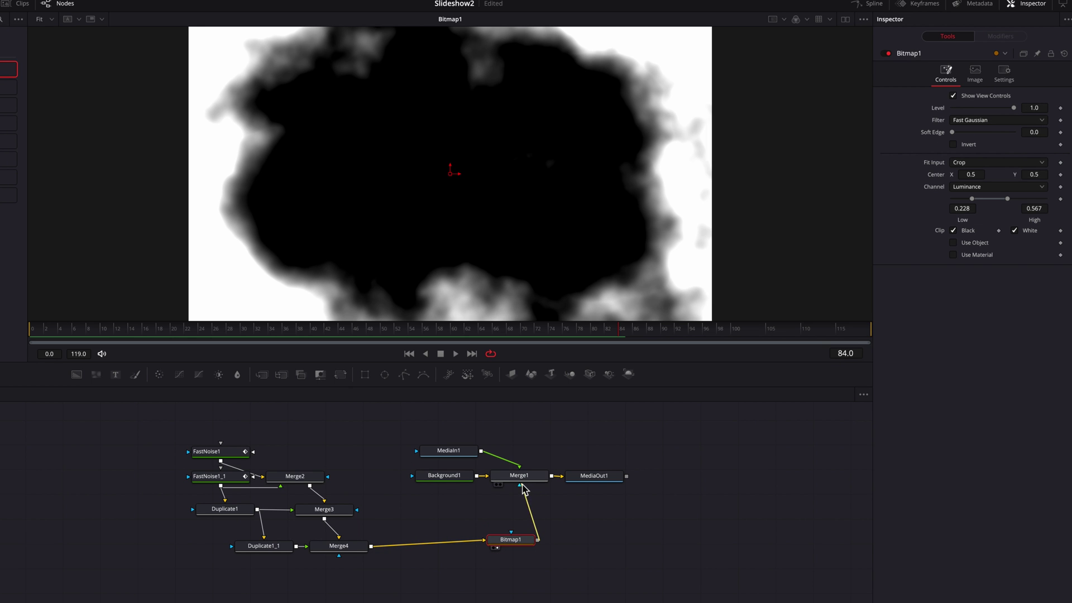
left_click(608, 479)
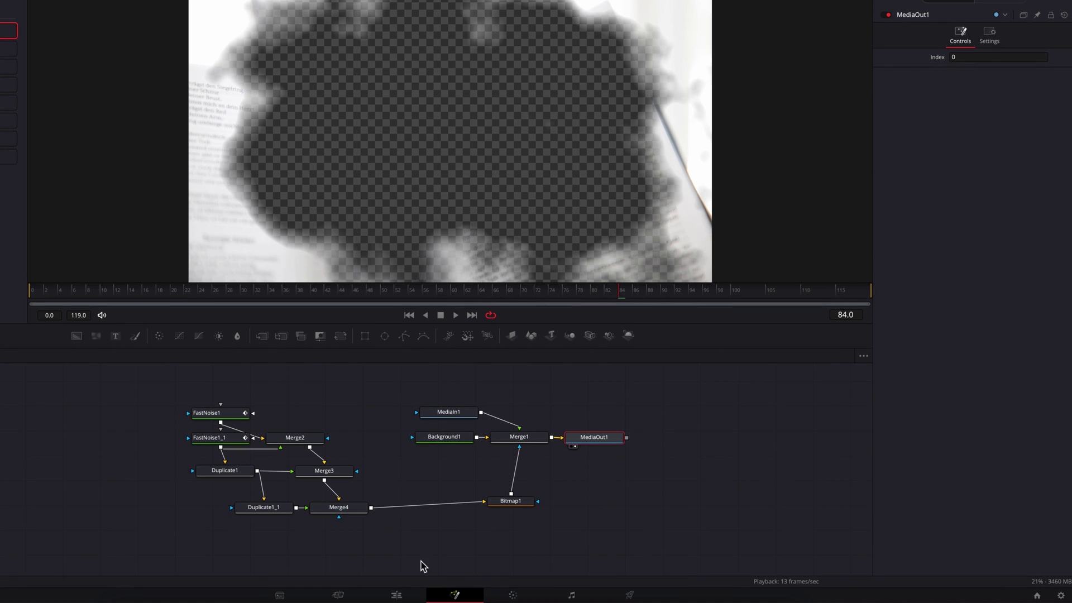
left_click(397, 594)
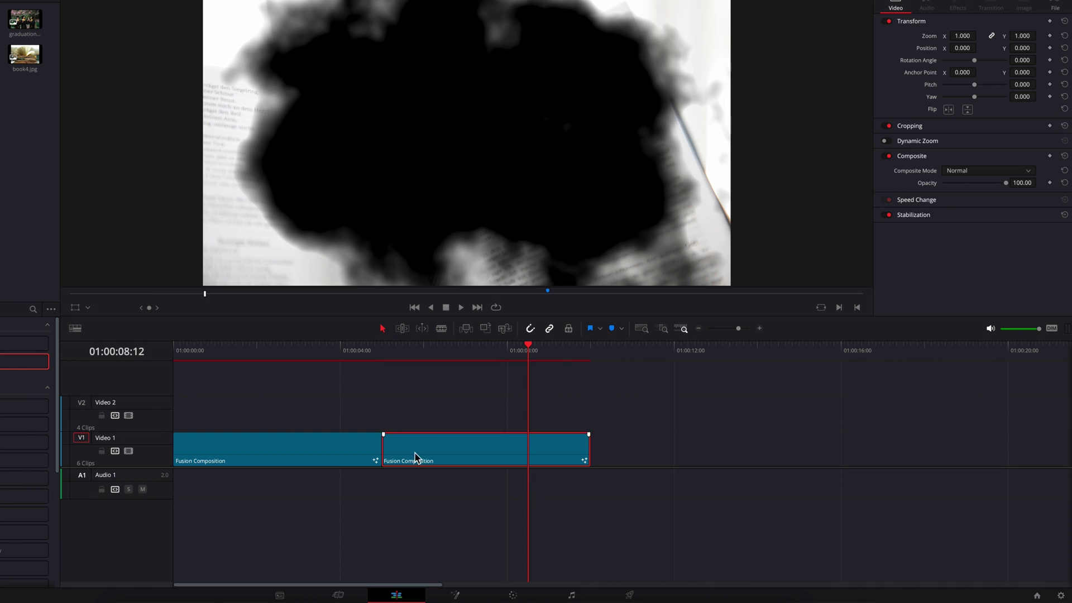
- Return the playhead to the timeline start and move both Fusion Composition clips up to Video 2
mouse_move(413, 350)
left_mouse_down()
mouse_move(282, 370)
mouse_move(430, 380)
mouse_move(394, 378)
left_mouse_up()
key("Home")
mouse_move(360, 411)
left_mouse_down()
mouse_move(385, 445)
mouse_move(417, 449)
mouse_move(419, 421)
left_mouse_up()
left_click(409, 385)
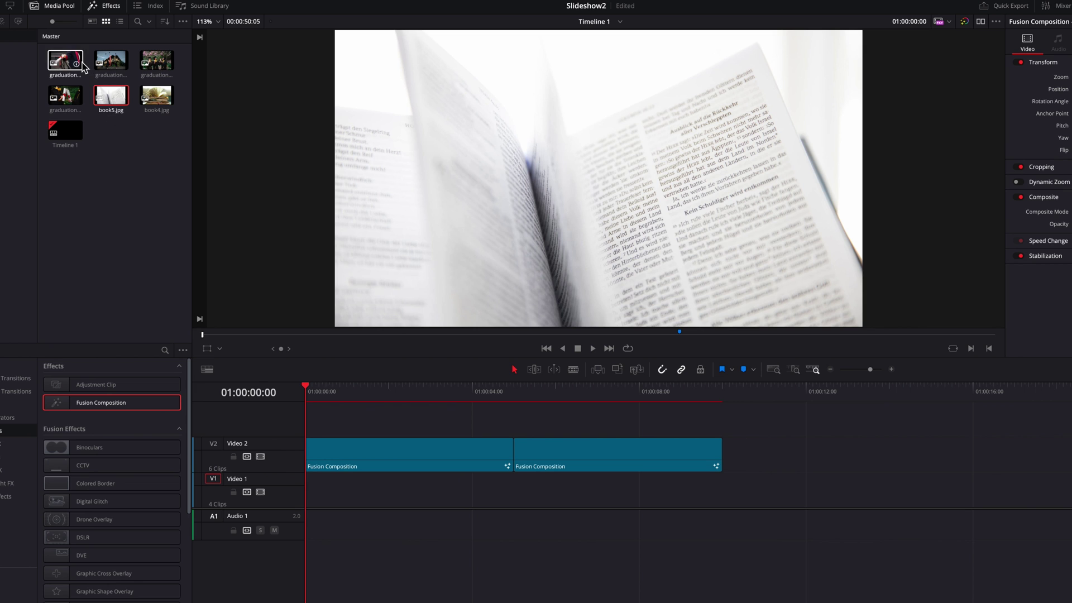
- Place graduation1.jpg on Video 1 beneath the first Fusion Composition and play back the reveal
left_click_drag(71, 100, 306, 489)
left_click(423, 492)
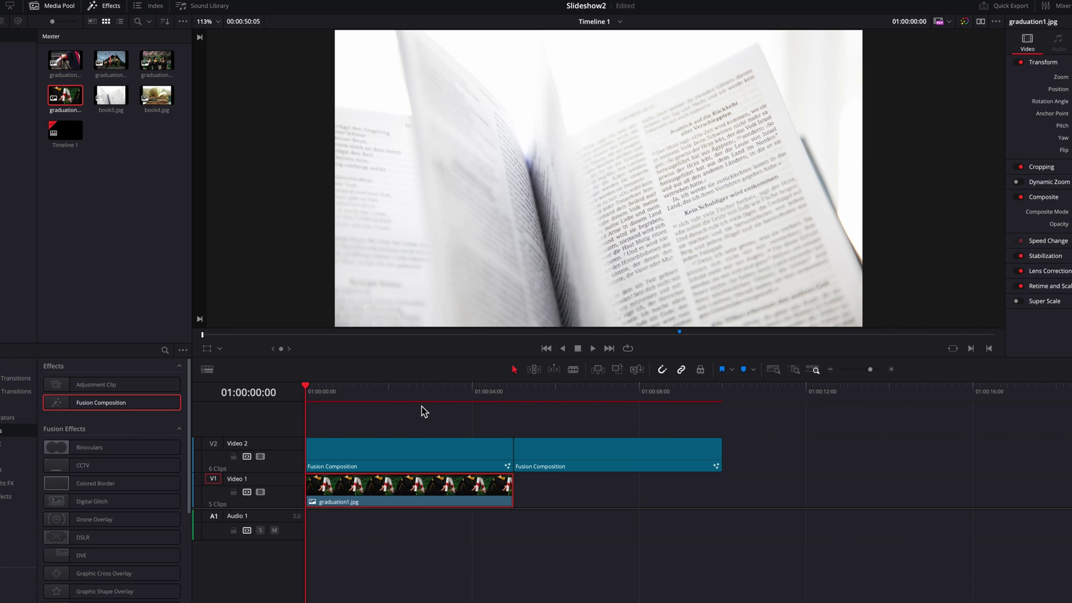
key("space")
key("space")
- Place graduation2.jpg on Video 1 beneath the second Fusion Composition and play back its reveal
left_click_drag(156, 59, 515, 489)
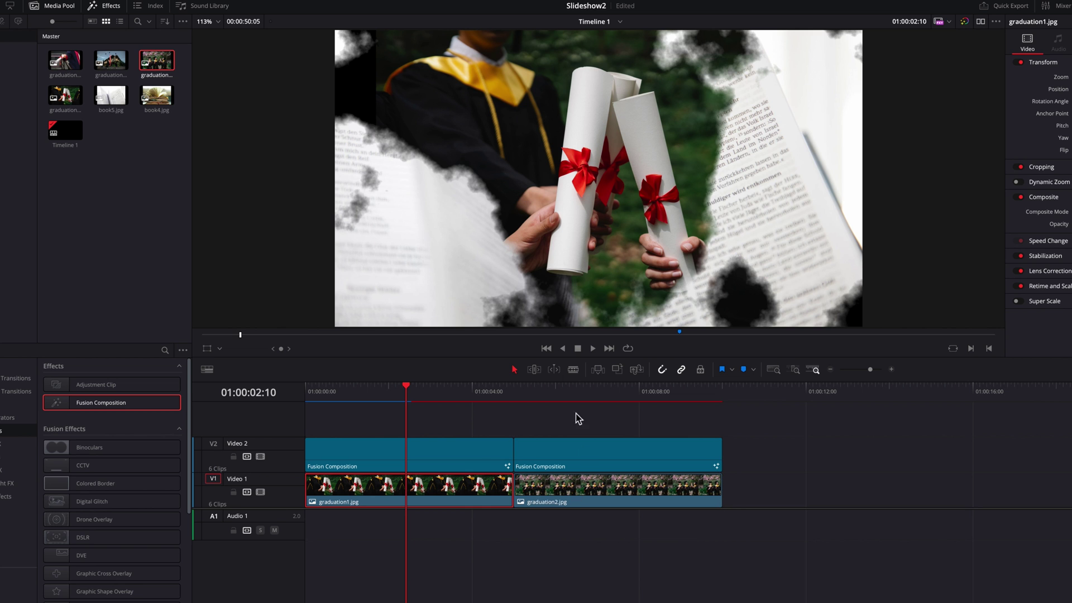
left_click(568, 387)
key("space")
key("space")
- Disable Video 2 and, at the first frame, keyframe graduation1.jpg's zoom, position and rotation angle with zoom at 1.290
left_click_drag(629, 394, 319, 420)
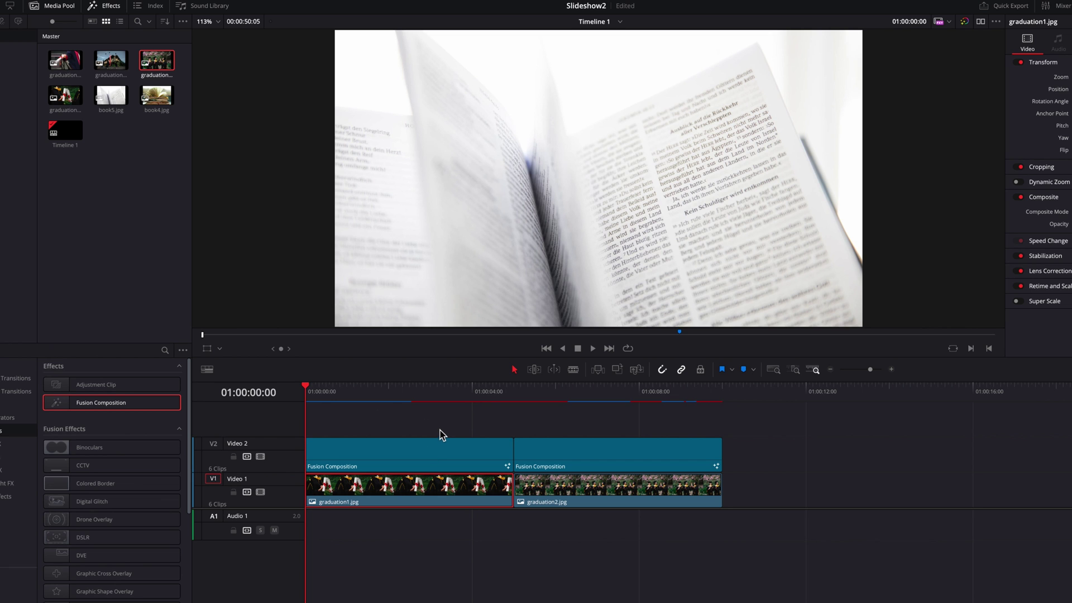
left_click(262, 456)
left_click(476, 490)
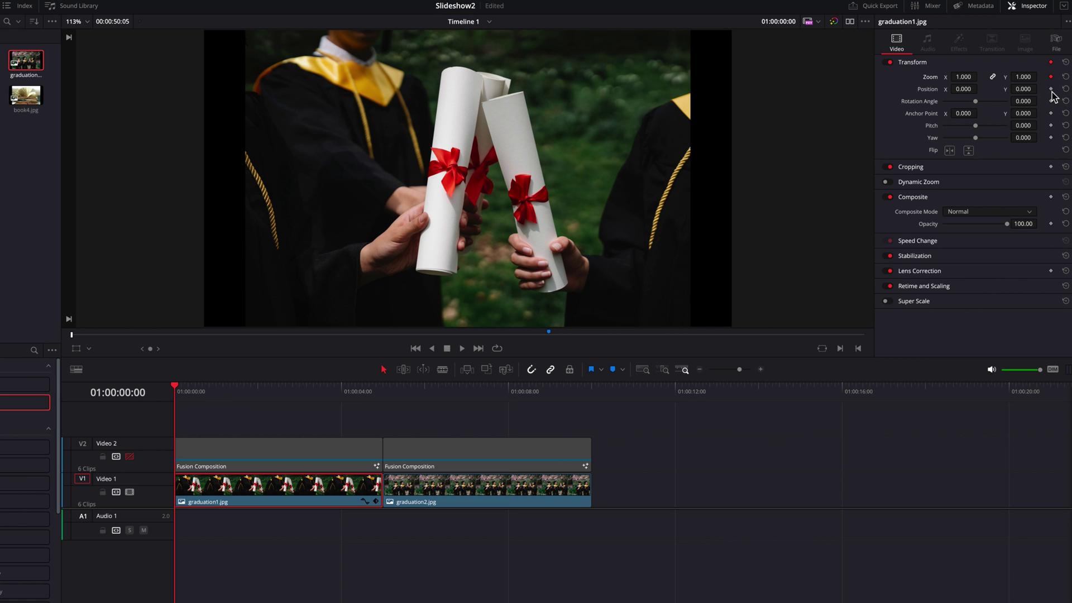
left_click(1050, 89)
left_click(1051, 101)
left_click_drag(1023, 77, 1039, 76)
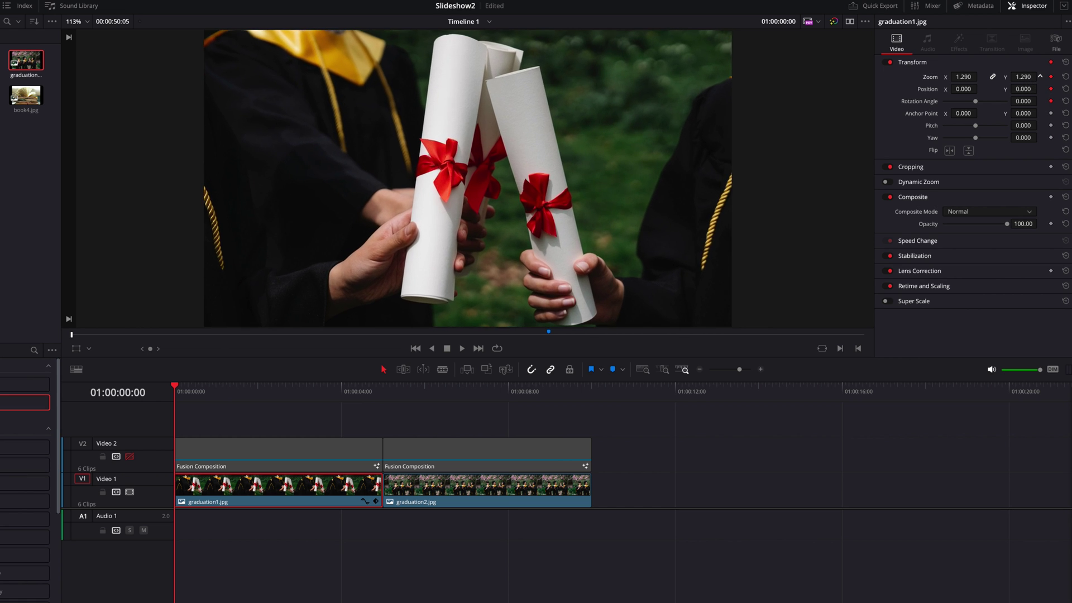
- At 01:00:04:23, set graduation1.jpg's zoom to 1.430, position Y to 7.000 and rotation angle to 1.400
left_click_drag(362, 394, 377, 397)
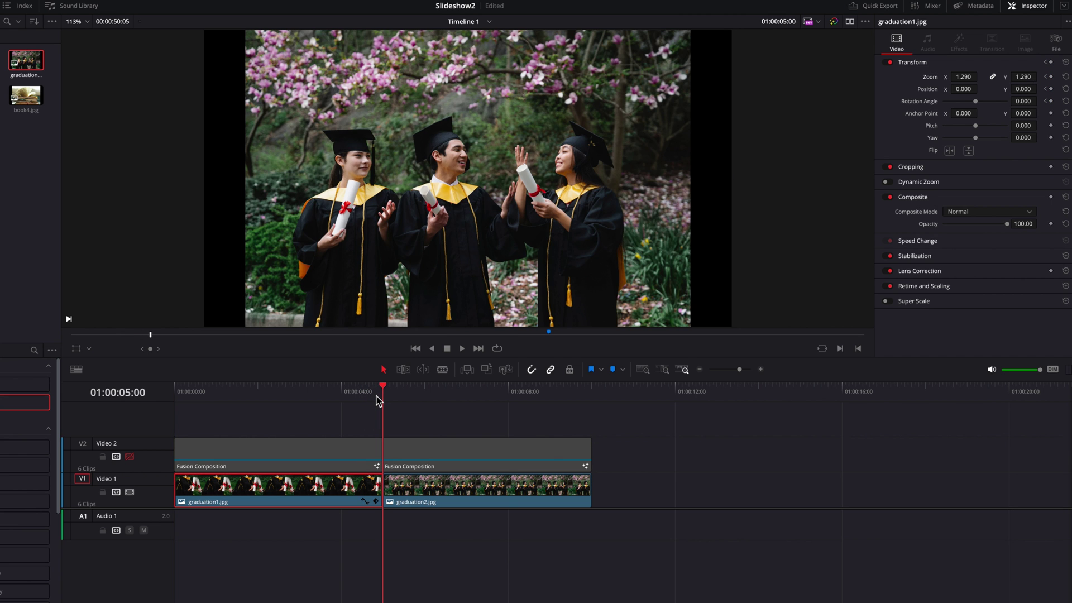
key("Left")
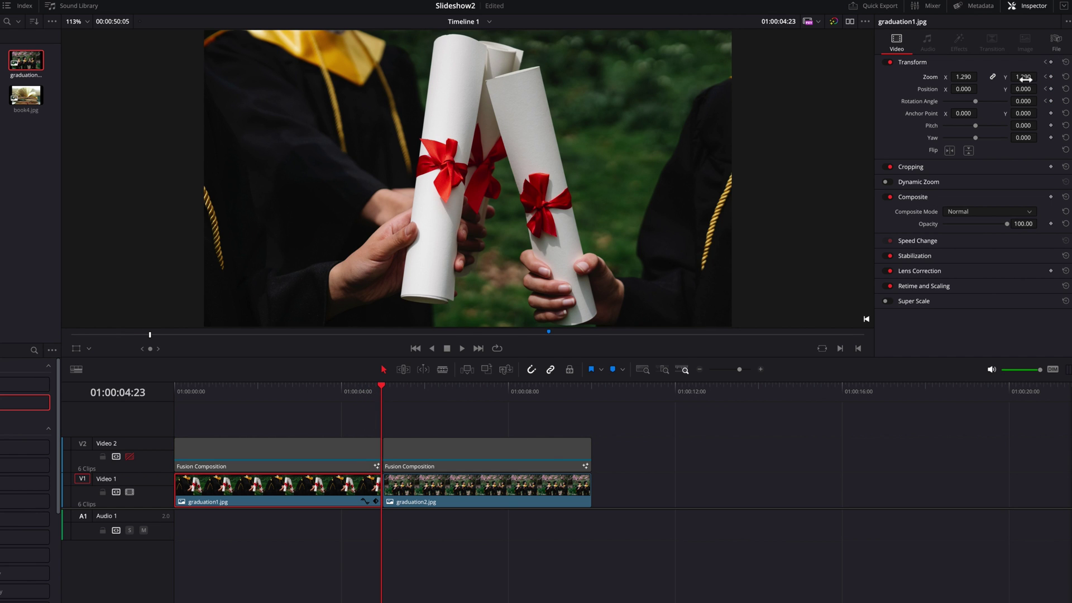
left_click_drag(1027, 79, 1027, 78)
left_click_drag(966, 90, 1040, 101)
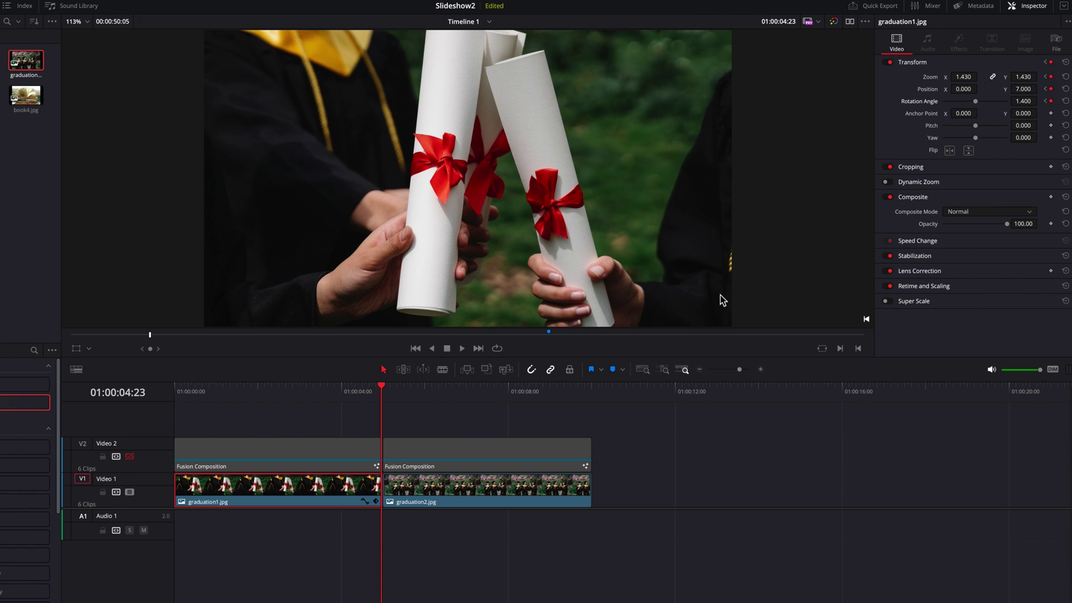
- Play back graduation1.jpg's motion from the timeline start, and place the playhead at the start of graduation2.jpg
key("Home")
key("space")
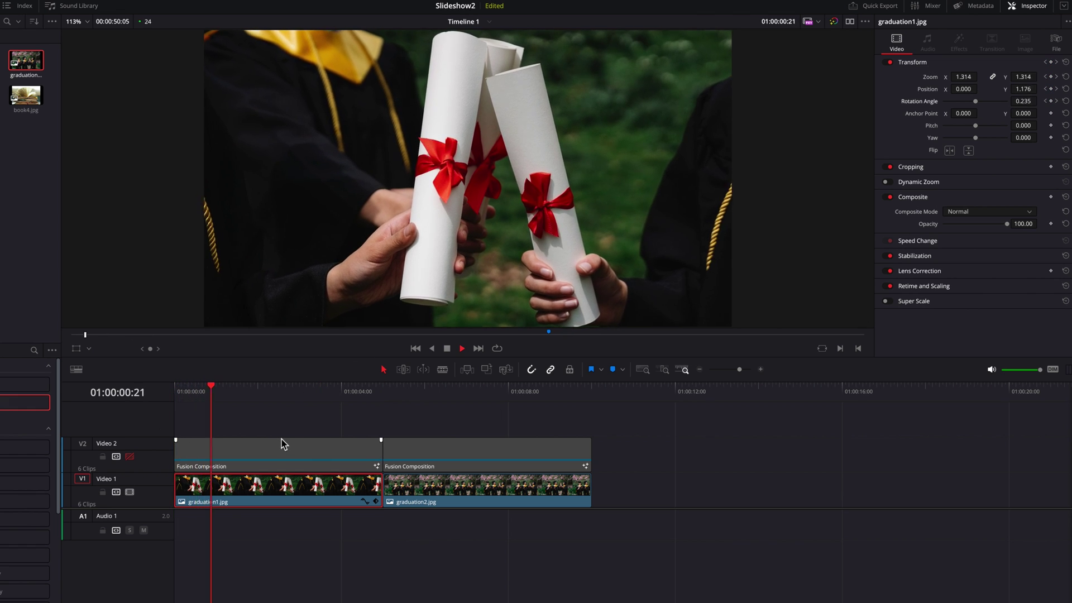
left_click_drag(406, 389, 391, 388)
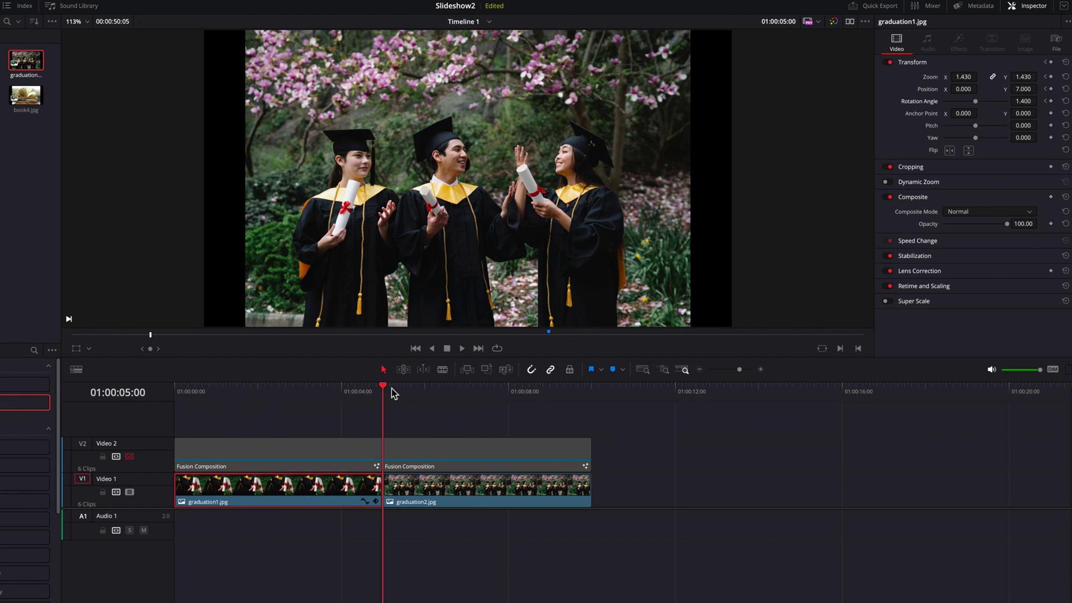
- At 01:00:05:00, keyframe graduation2.jpg's zoom, position and rotation angle, with zoom at 1.540 and rotation angle at -1.700
left_click(476, 497)
left_click(1050, 76)
left_click(1051, 88)
left_click(1051, 101)
left_click_drag(1027, 79, 1033, 101)
- At 01:00:09:23, set graduation2.jpg's zoom to 1.420 and rotation angle to 0
left_click_drag(578, 390, 581, 390)
key("Right")
key("Right")
key("Right")
key("Right")
key("Right")
key("Right")
key("Left")
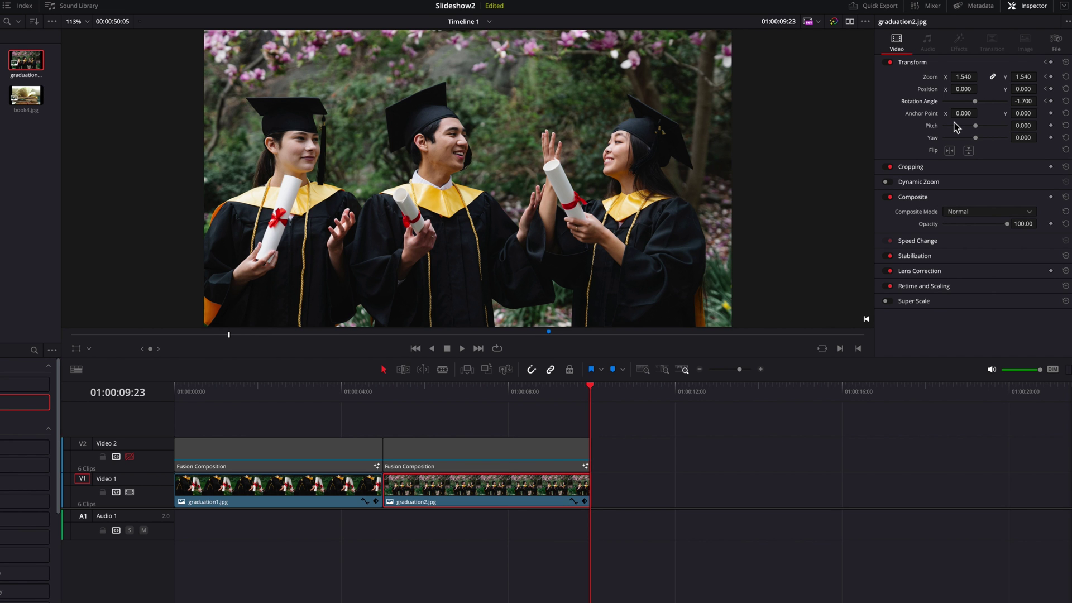
left_click_drag(963, 77, 956, 77)
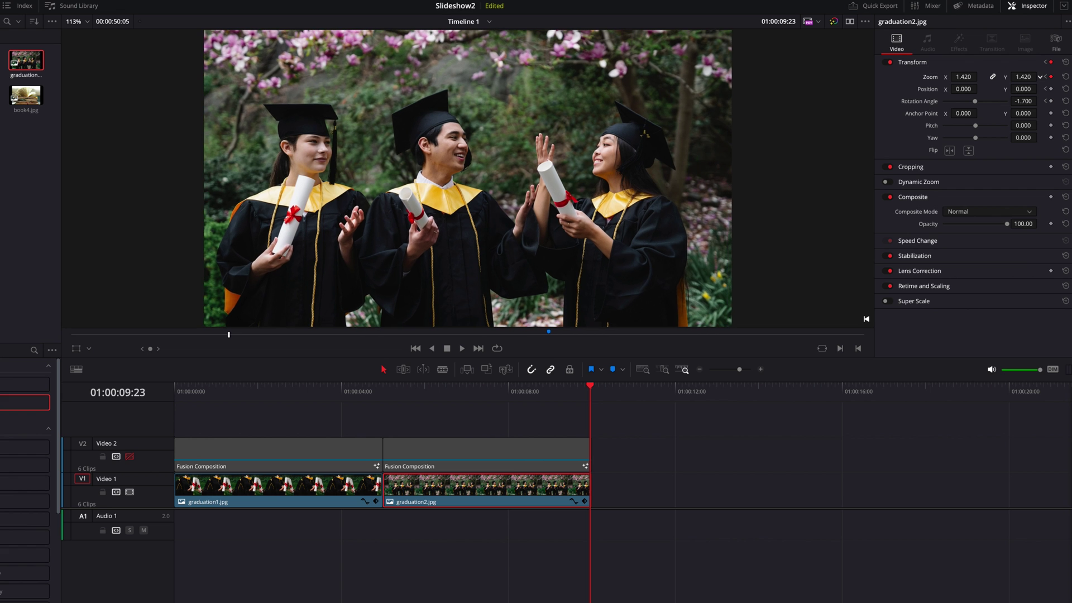
double_click(1030, 102)
type("0")
key("Return")
- Play back graduation2.jpg's keyframed motion from the start of its clip
left_click_drag(544, 386, 390, 411)
key("space")
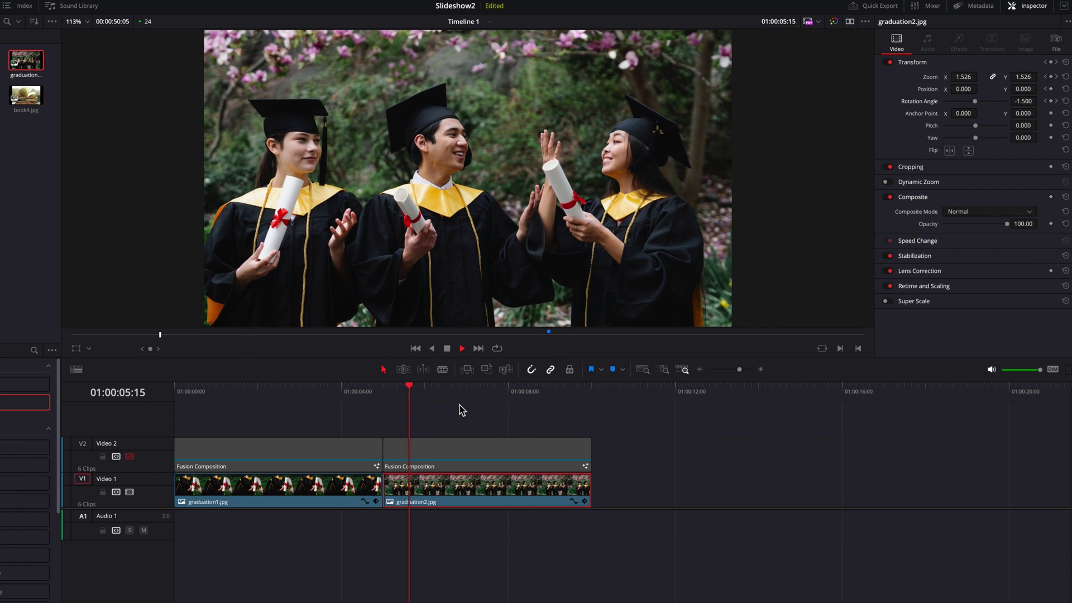
key("space")
- Enable Video 2 again and play back both ink-bleed reveals from the timeline start
left_click_drag(306, 390, 171, 397)
left_click(325, 420)
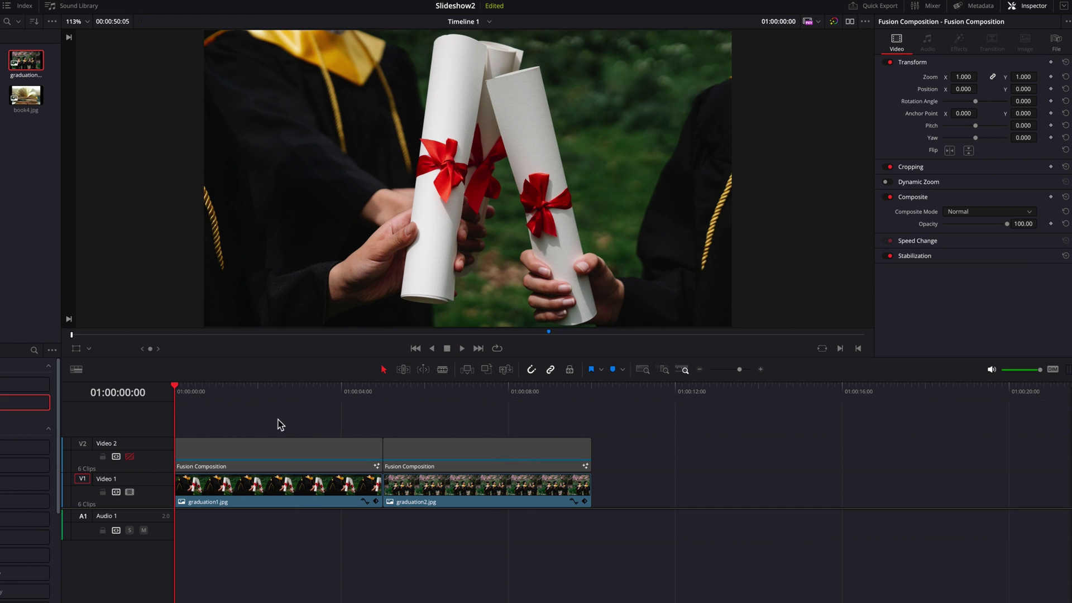
left_click(130, 456)
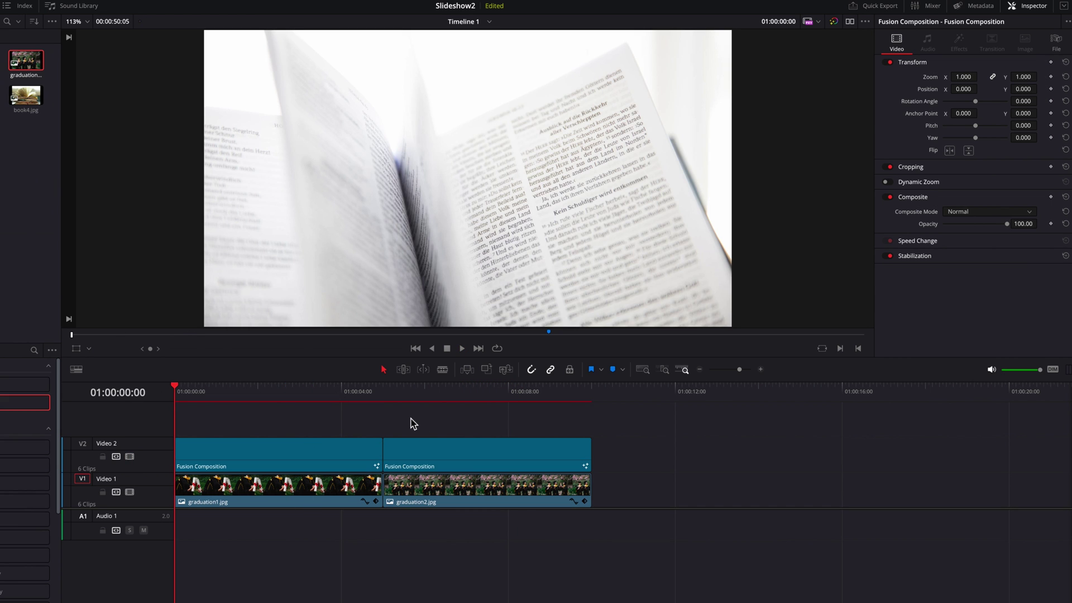
key("space")
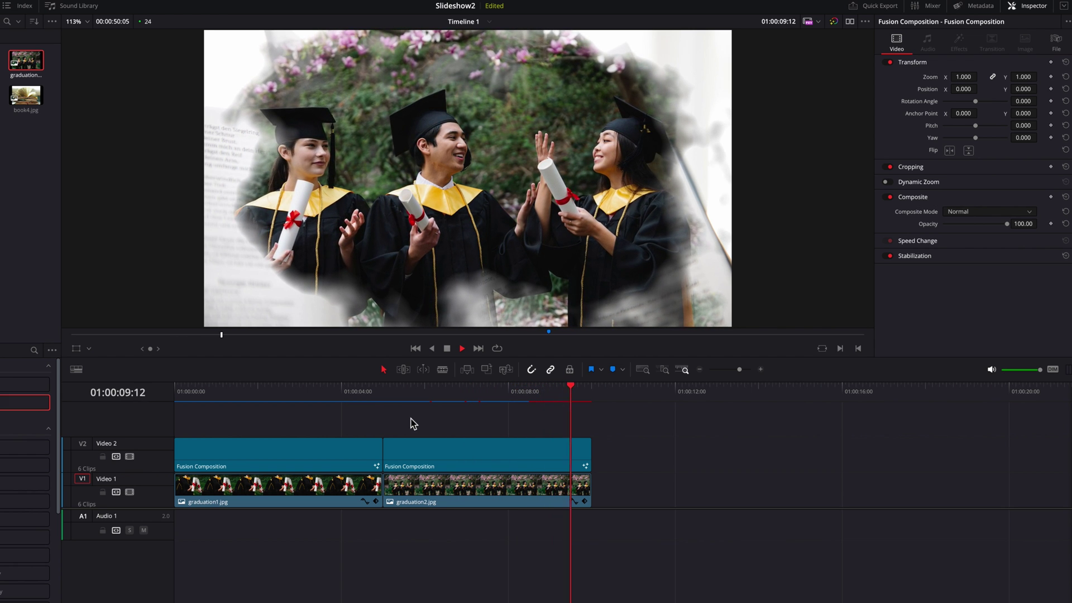
- Add a Smooth Cut video transition between the two Fusion Compositions on Video 2 and set its ease to In & Out
left_click(386, 400)
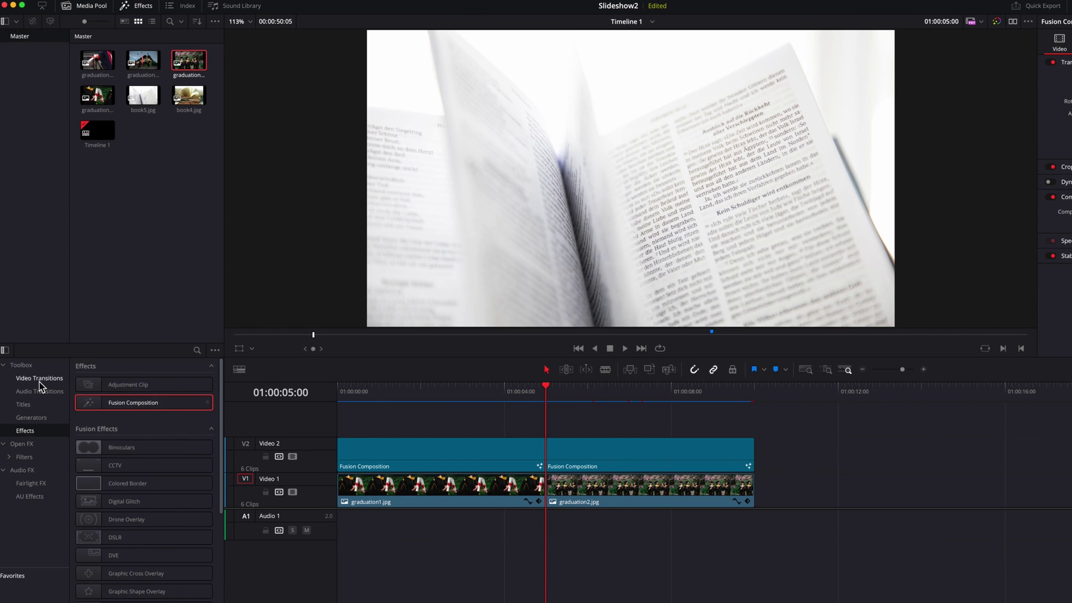
left_click(39, 380)
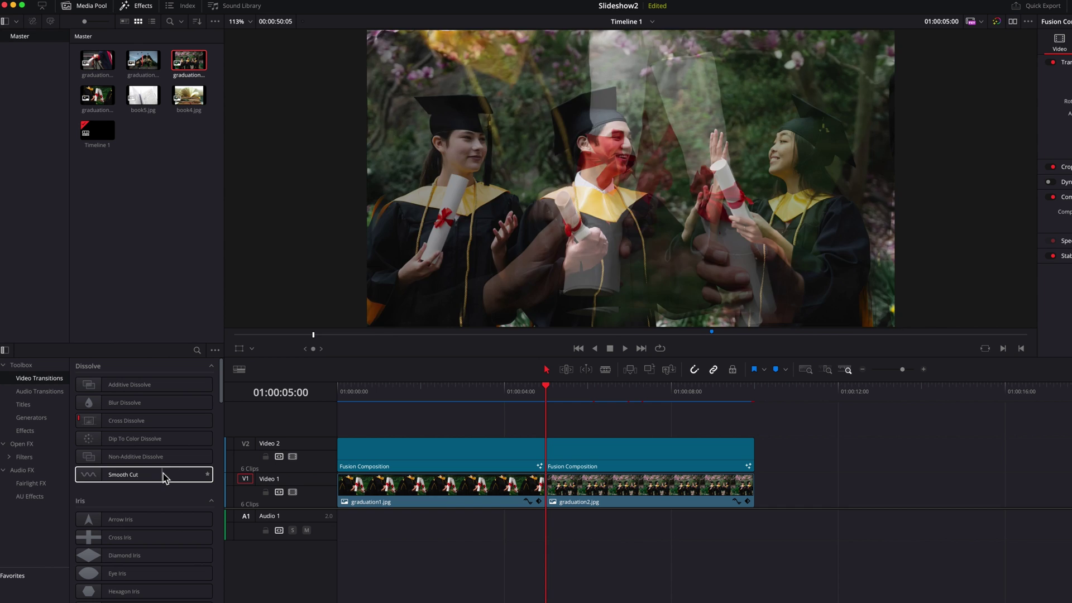
left_click_drag(163, 474, 565, 456)
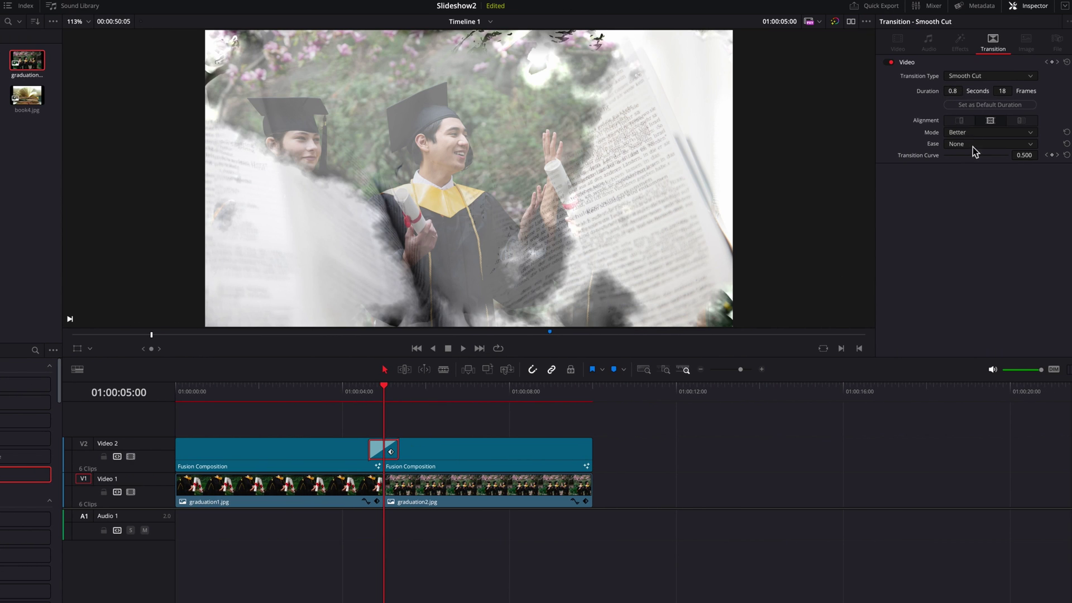
left_click(977, 144)
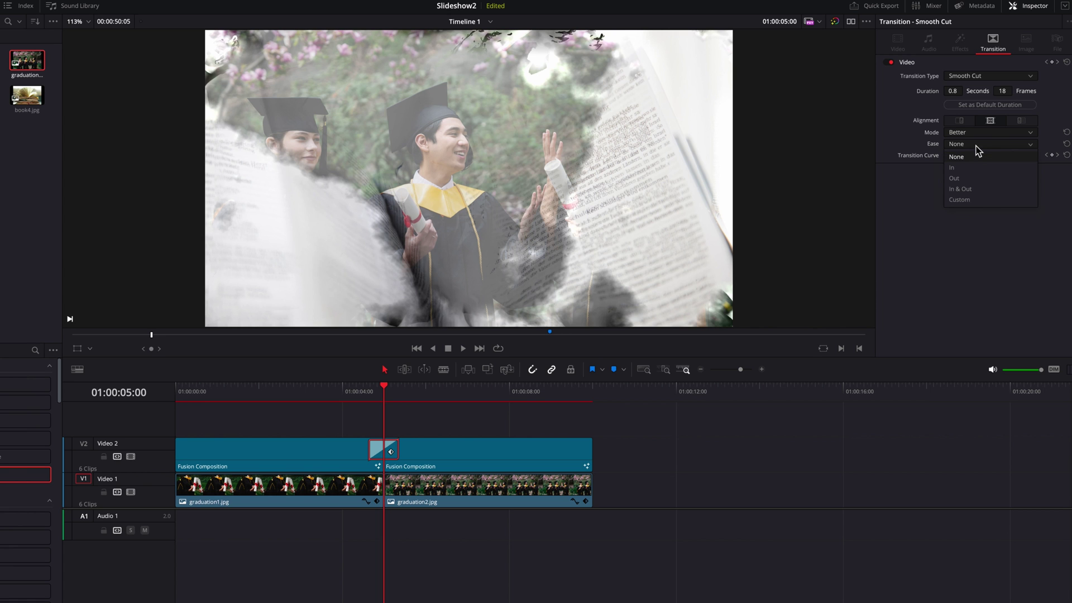
left_click(980, 187)
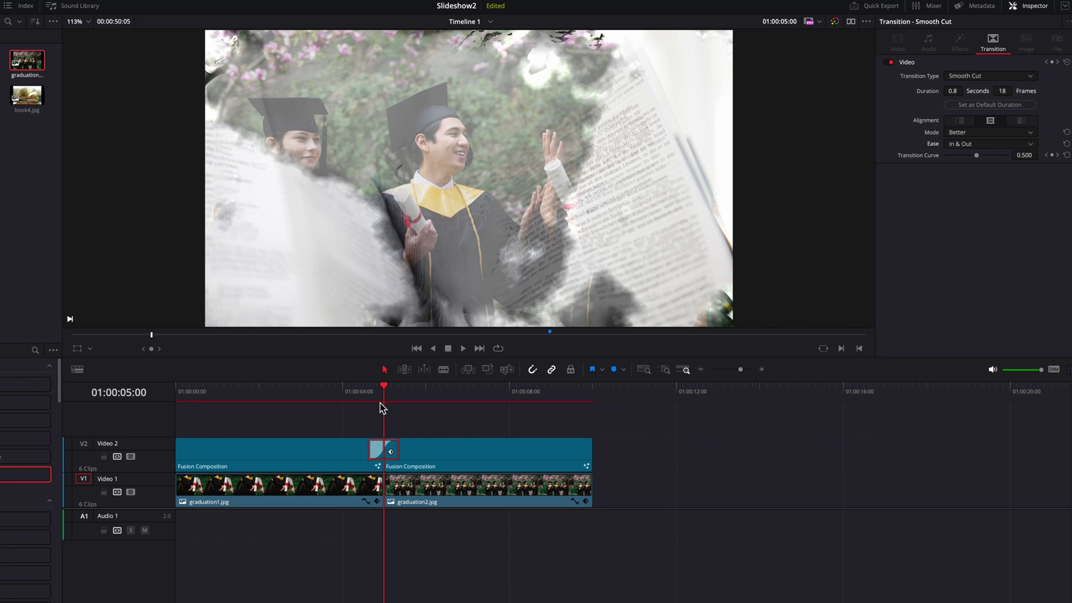
- Play back the Smooth Cut transition from shortly before the cut between the two Fusion Compositions
left_click_drag(377, 395, 353, 394)
left_click(424, 420)
key("space")
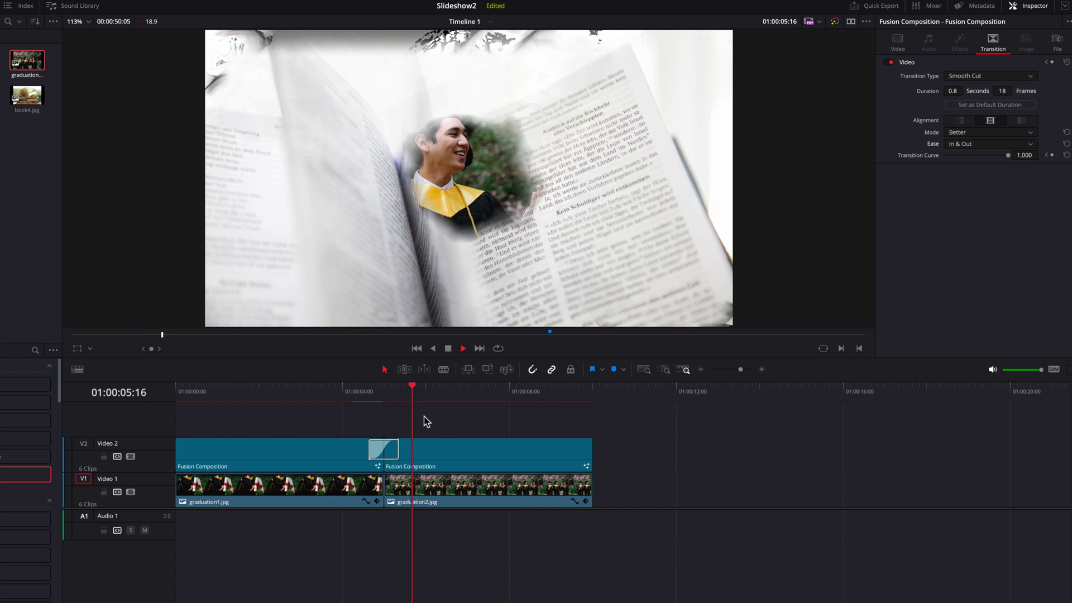